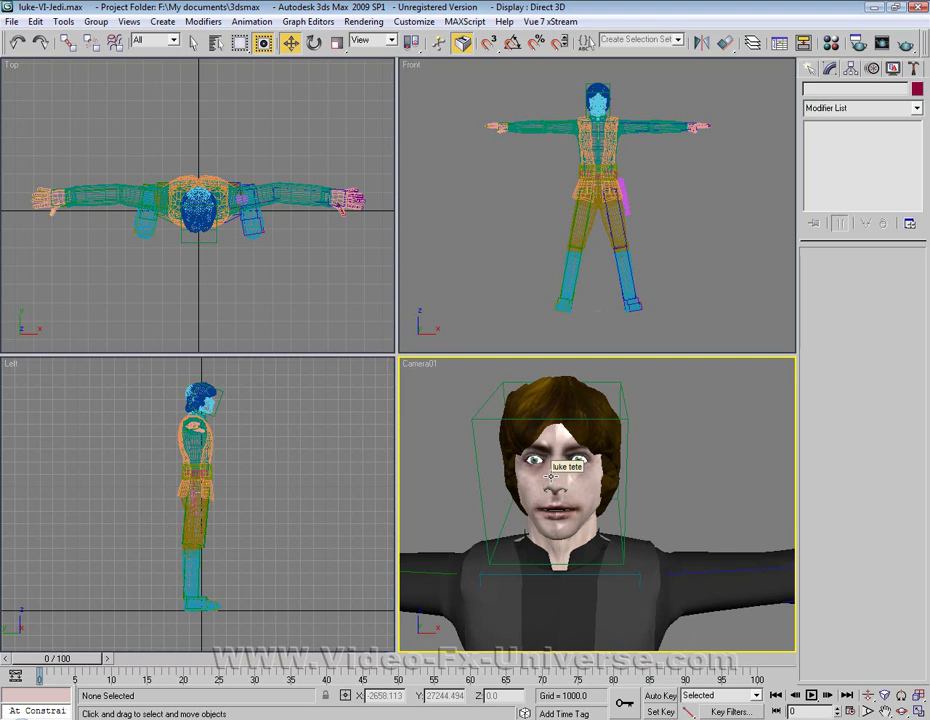
# Step: Clone the character's head mesh, luke tete, as one copy named morph01 placed beside the original along X
pyautogui.click(550, 478)
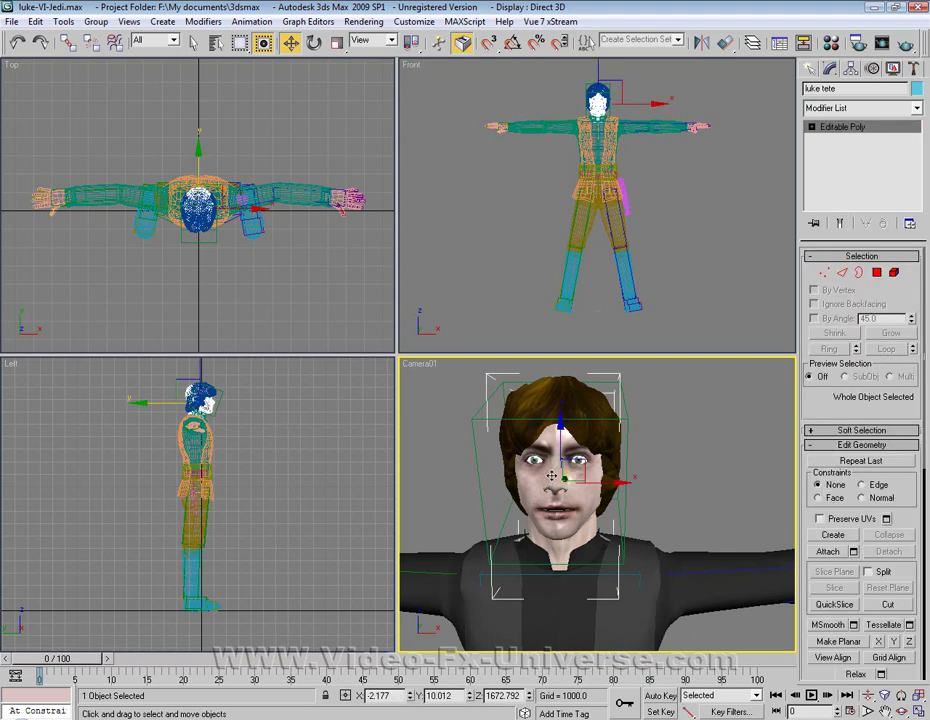
pyautogui.click(474, 437)
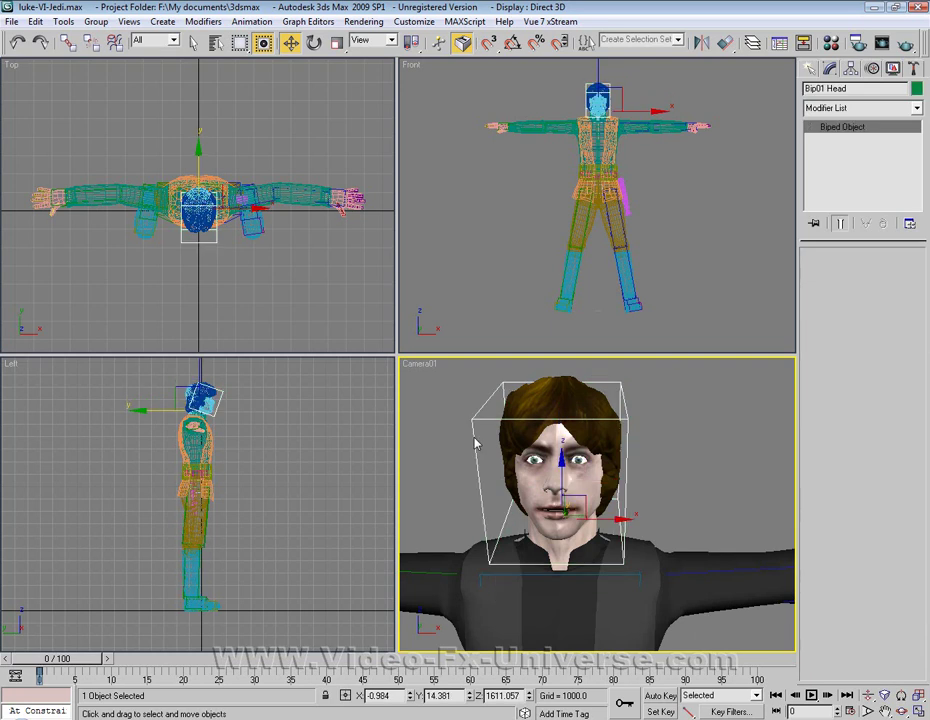
pyautogui.click(530, 478)
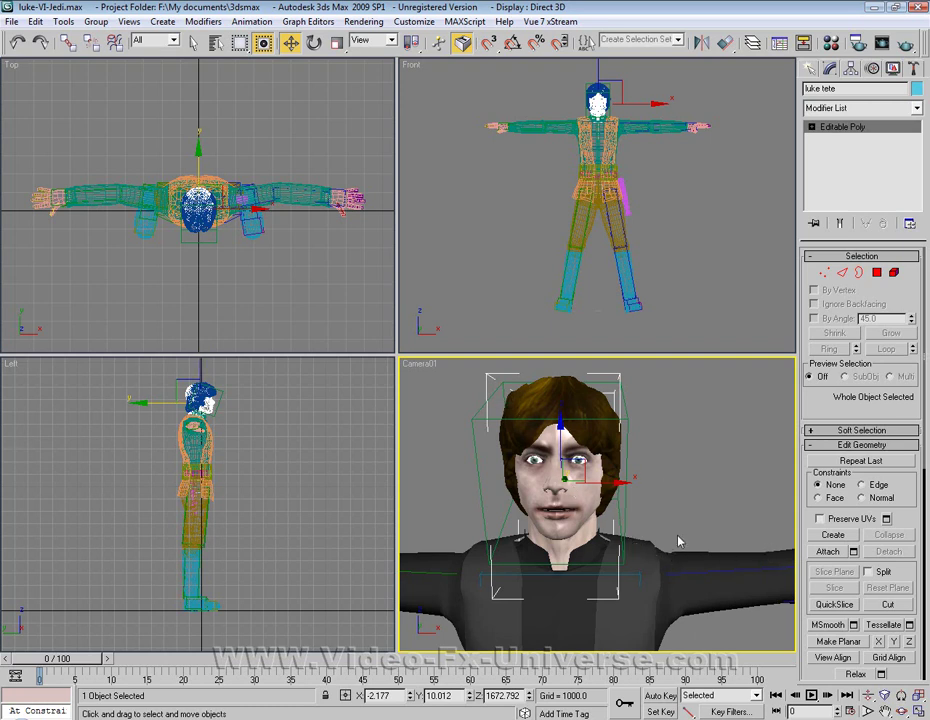
pyautogui.moveTo(668, 526); pyautogui.dragTo(648, 520, button='middle')
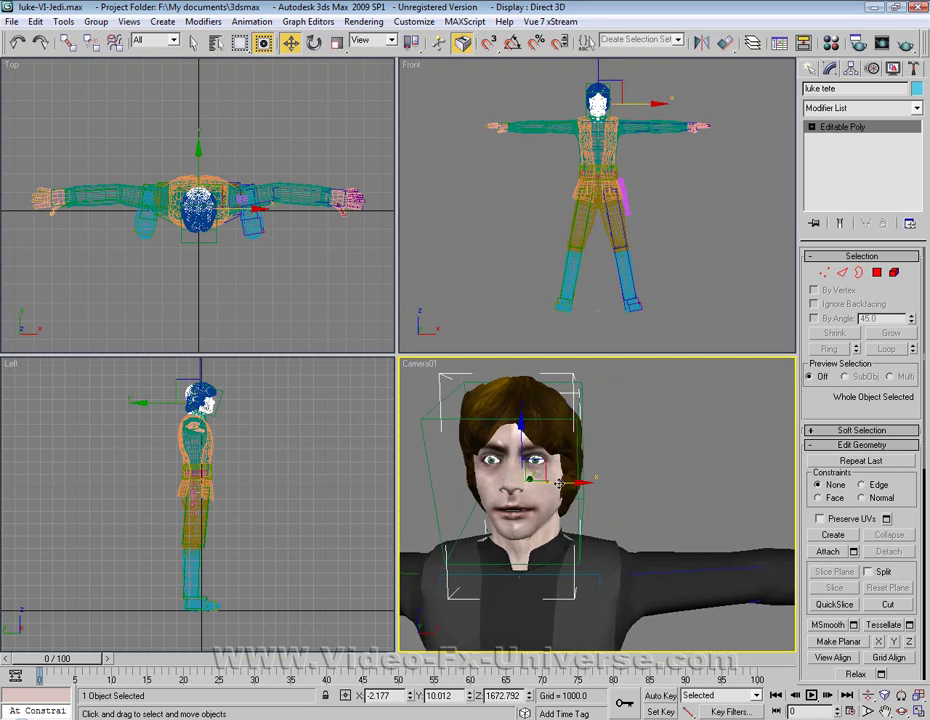
pyautogui.keyDown('shift'); pyautogui.moveTo(558, 483); pyautogui.dragTo(726, 503); pyautogui.keyUp('shift')
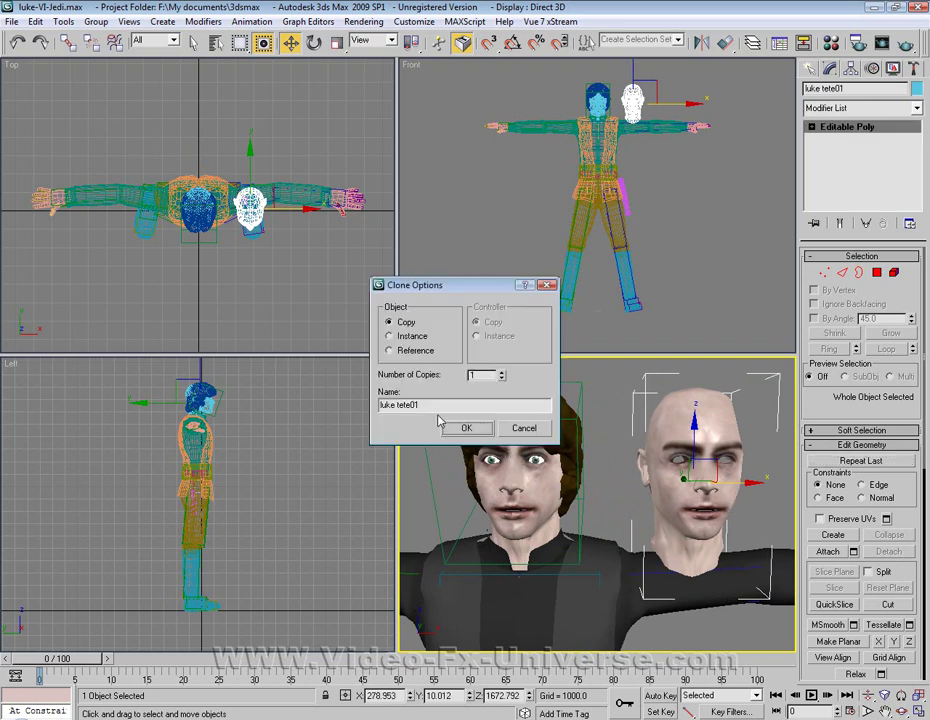
pyautogui.write('morph01')
pyautogui.press('Return')
# Step: Enter vertex editing on the morph01 head and enable Ignore Backfacing
pyautogui.moveTo(631, 453); pyautogui.dragTo(615, 447, button='middle')
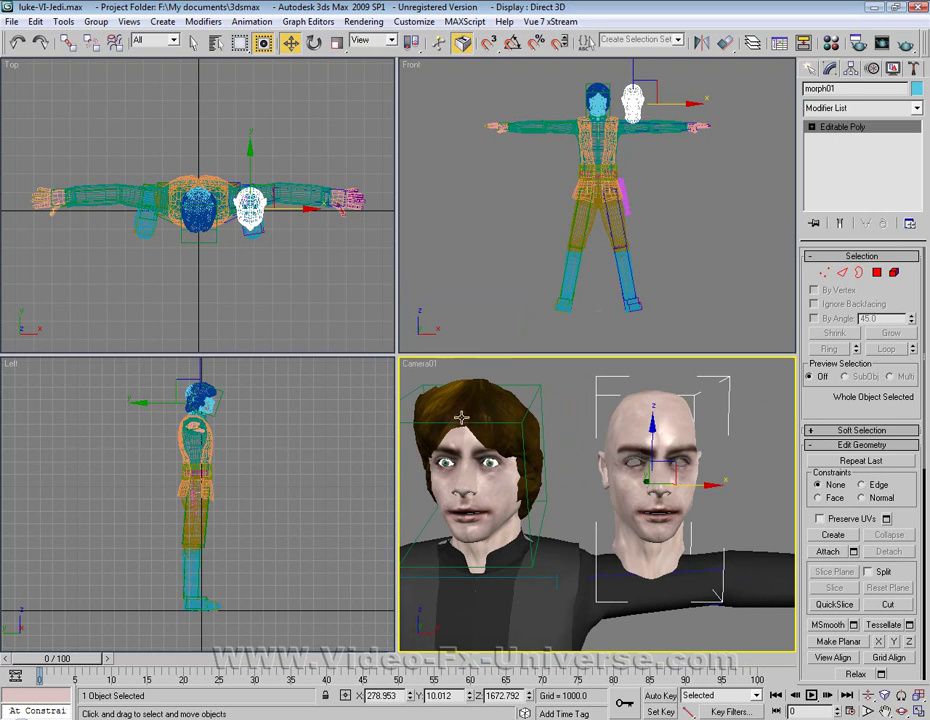
pyautogui.moveTo(571, 409); pyautogui.dragTo(532, 419, button='middle')
pyautogui.rightClick(568, 161)
pyautogui.moveTo(585, 129); pyautogui.dragTo(548, 257, button='middle')
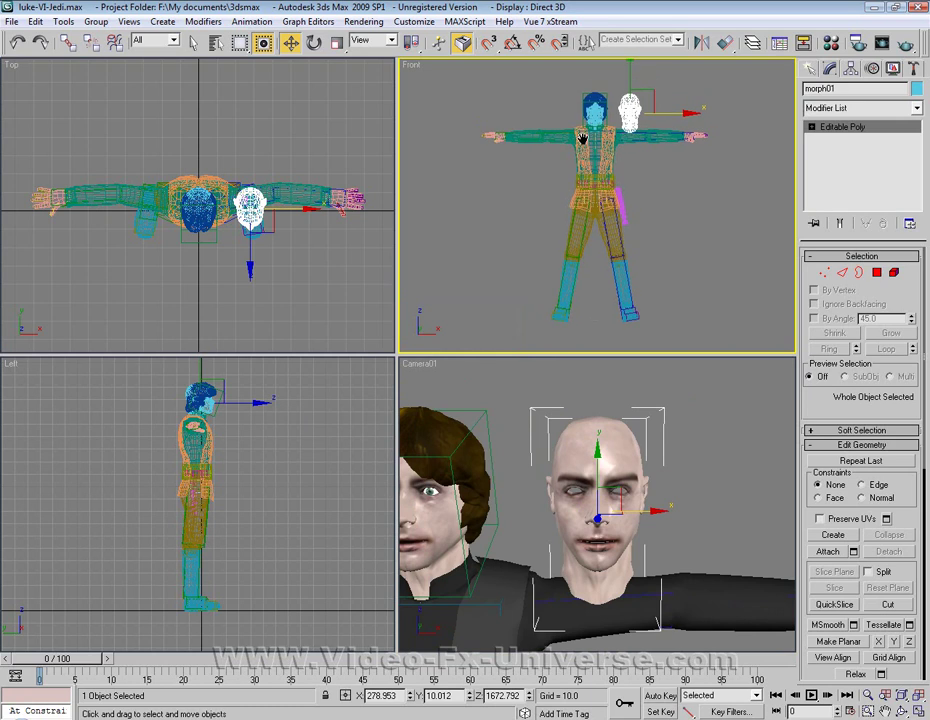
pyautogui.scroll(4, 662, 277)
pyautogui.moveTo(627, 271); pyautogui.dragTo(623, 163, button='middle')
pyautogui.scroll(3, 622, 163)
pyautogui.middleClick(589, 392)
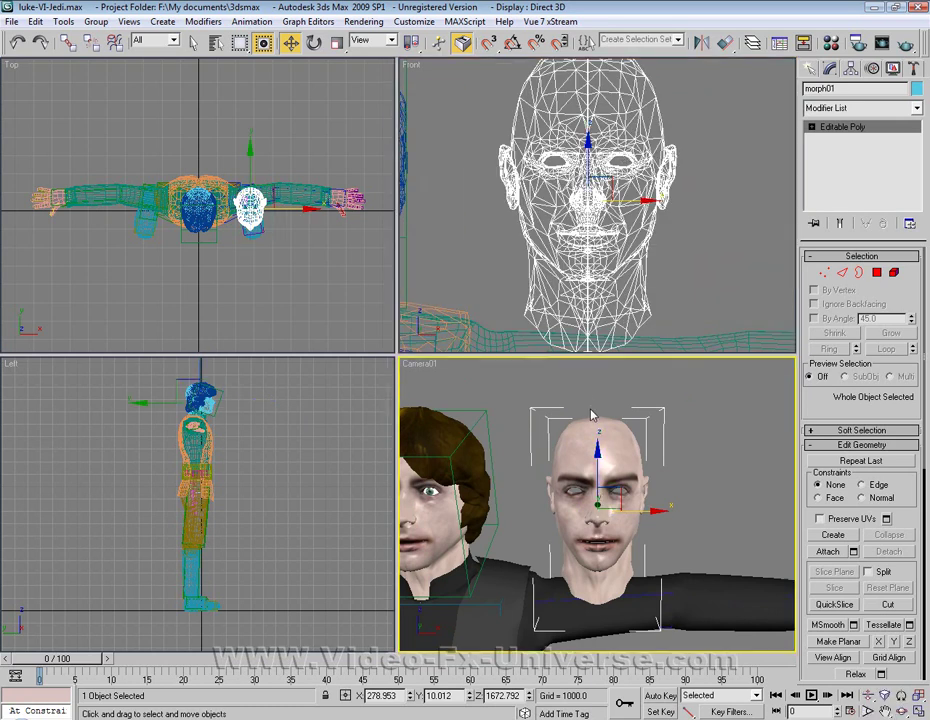
pyautogui.moveTo(583, 459); pyautogui.dragTo(586, 426, button='middle')
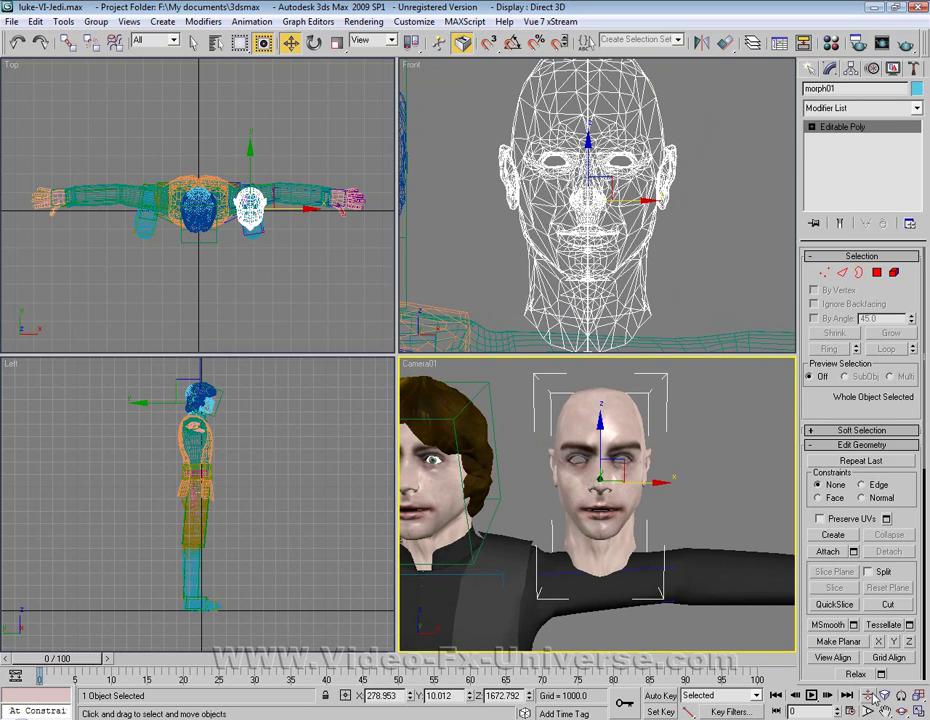
pyautogui.click(868, 696)
pyautogui.moveTo(682, 569); pyautogui.dragTo(660, 531)
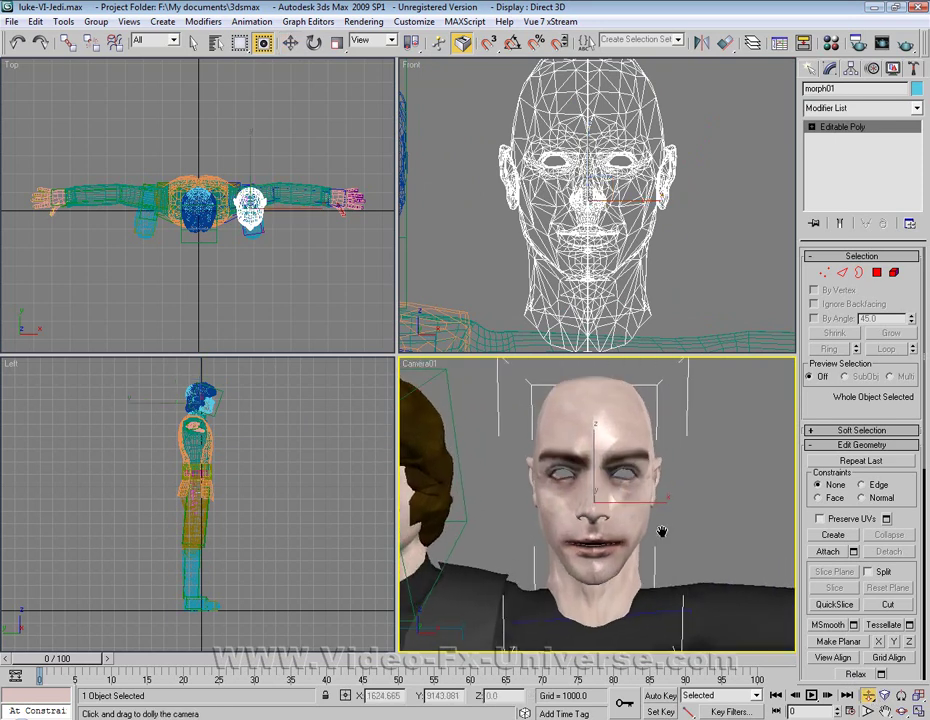
pyautogui.click(558, 126)
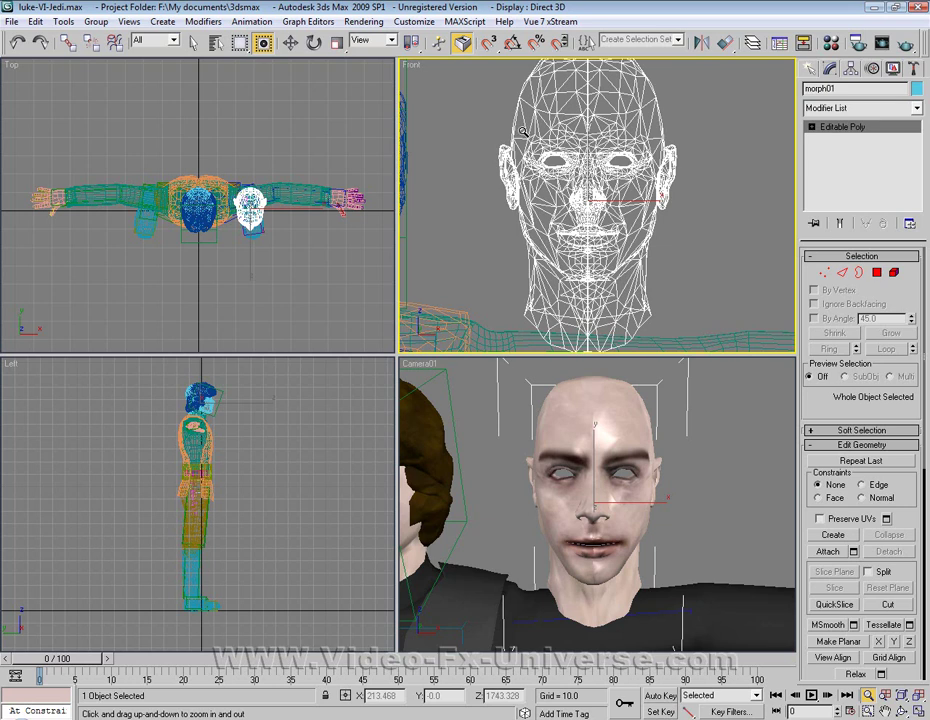
pyautogui.click(193, 42)
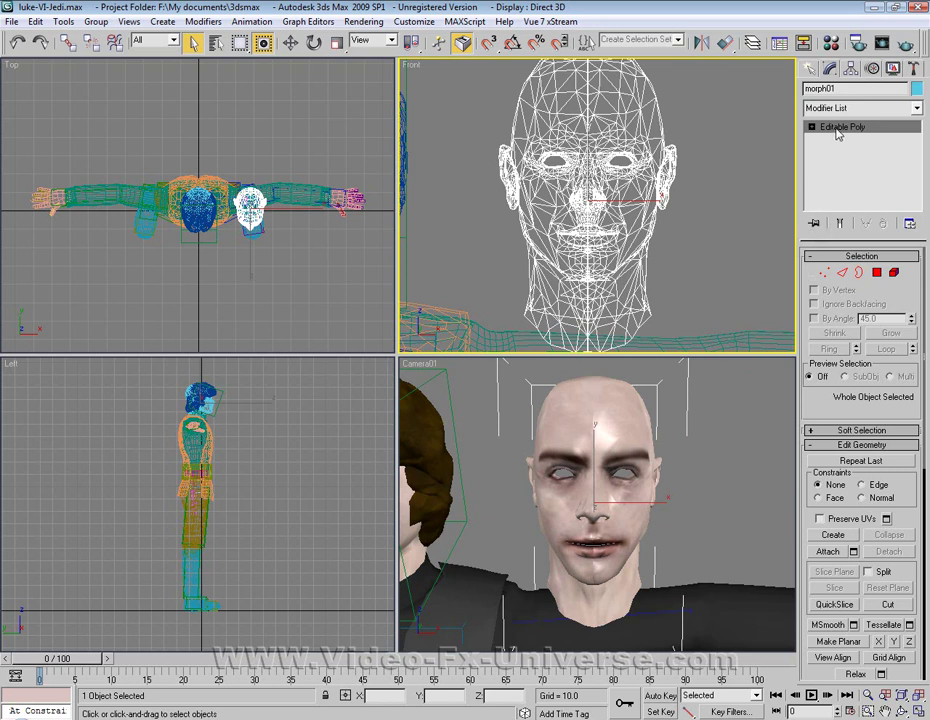
pyautogui.click(826, 274)
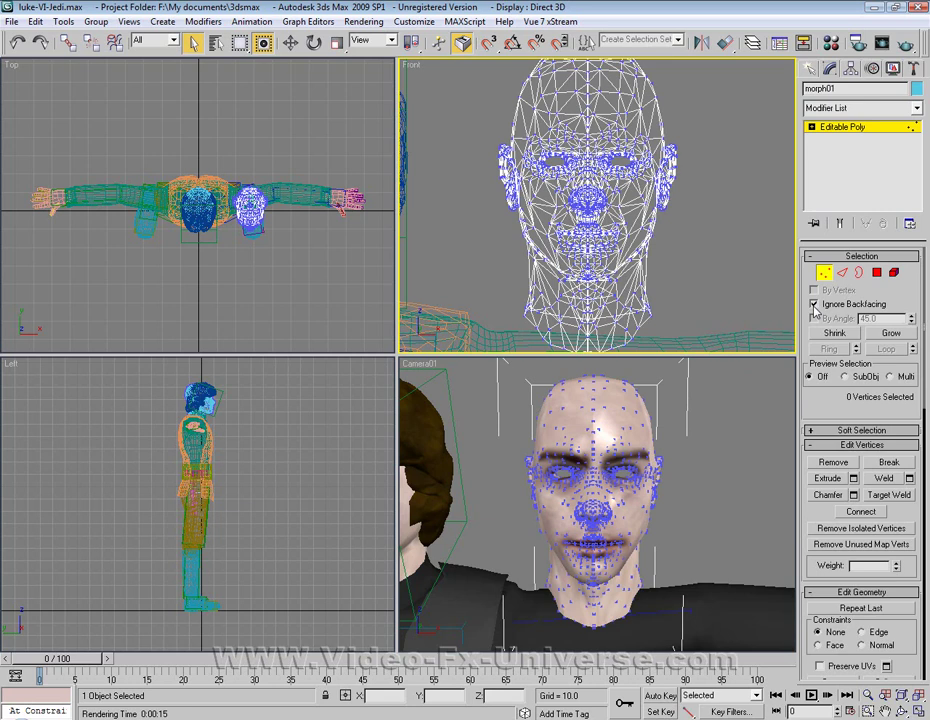
pyautogui.click(814, 304)
# Step: Raise the outer lower-lid vertex of morph01's left eye to a height of about 1710.7
pyautogui.click(869, 697)
pyautogui.moveTo(572, 285)
pyautogui.mouseDown()
pyautogui.moveTo(565, 264)
pyautogui.moveTo(578, 232)
pyautogui.moveTo(554, 288)
pyautogui.mouseUp()
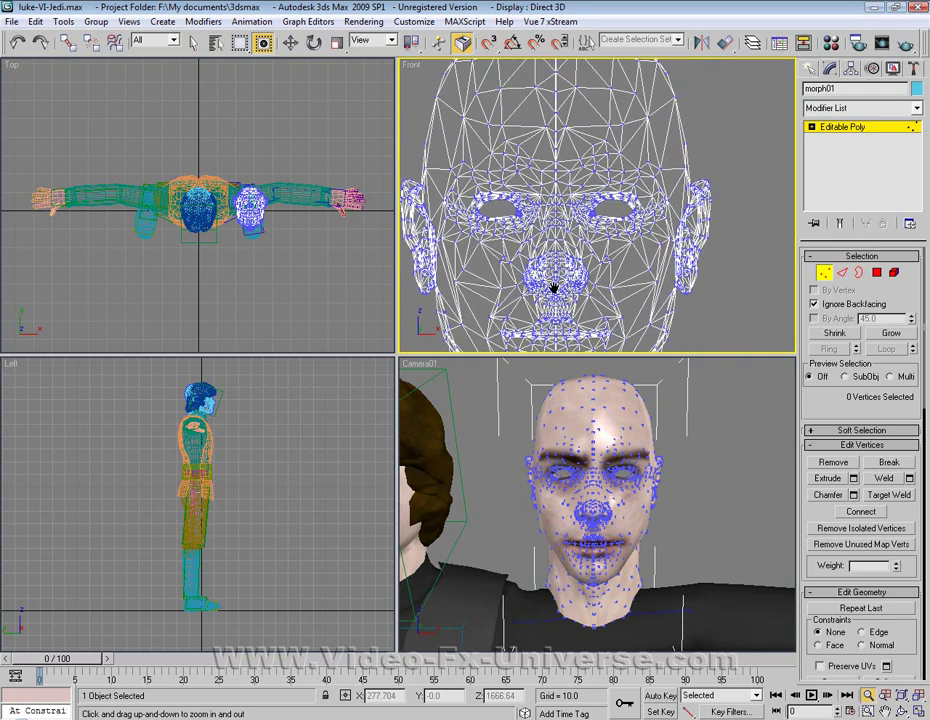
pyautogui.moveTo(644, 266); pyautogui.dragTo(609, 215)
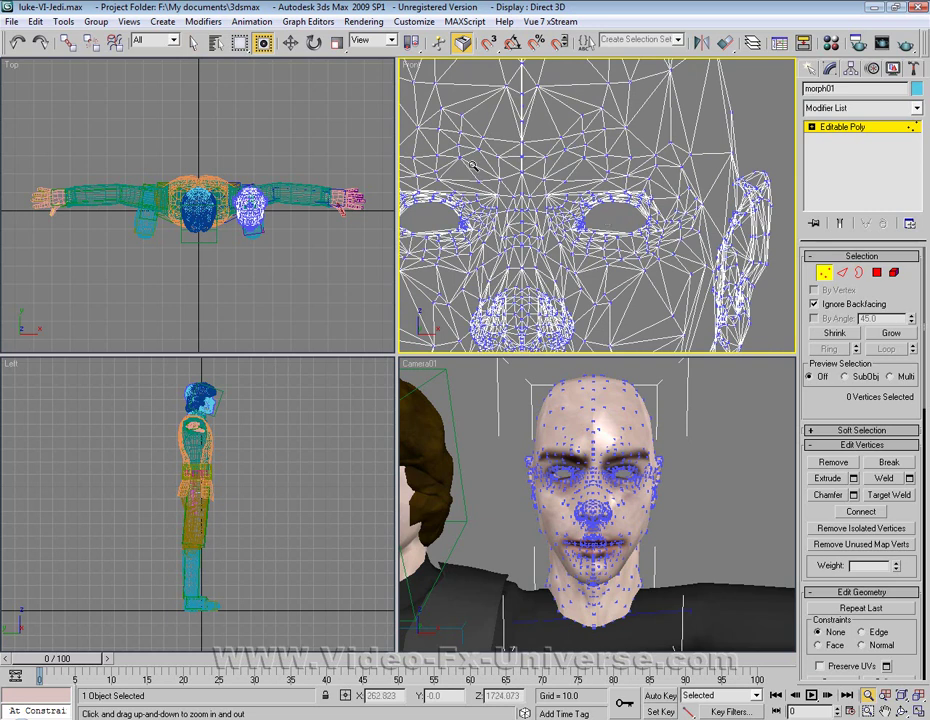
pyautogui.click(290, 42)
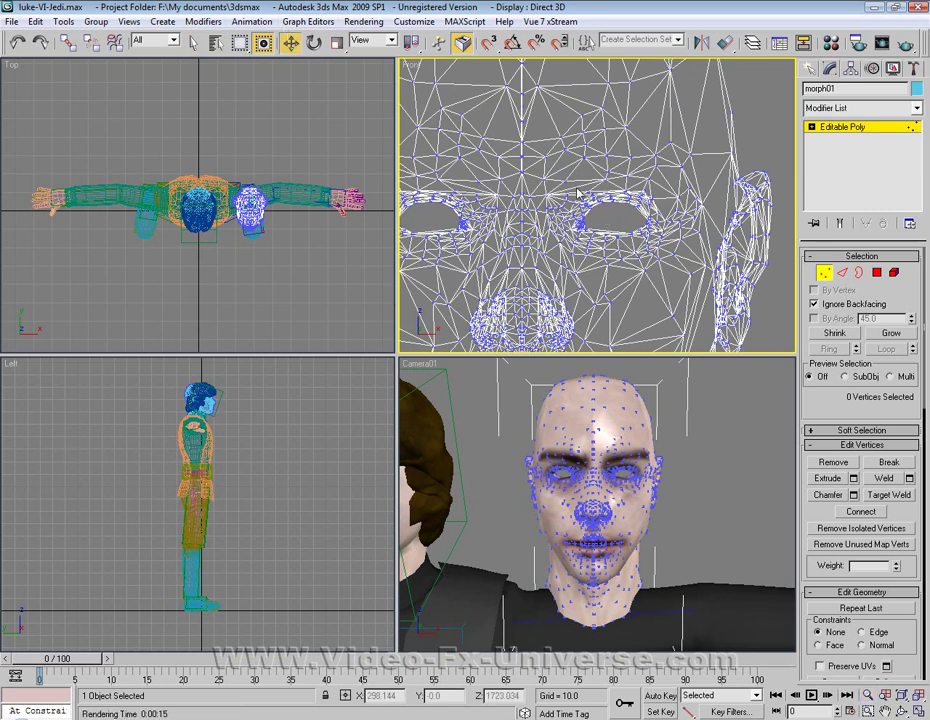
pyautogui.moveTo(579, 193); pyautogui.dragTo(562, 193, button='middle')
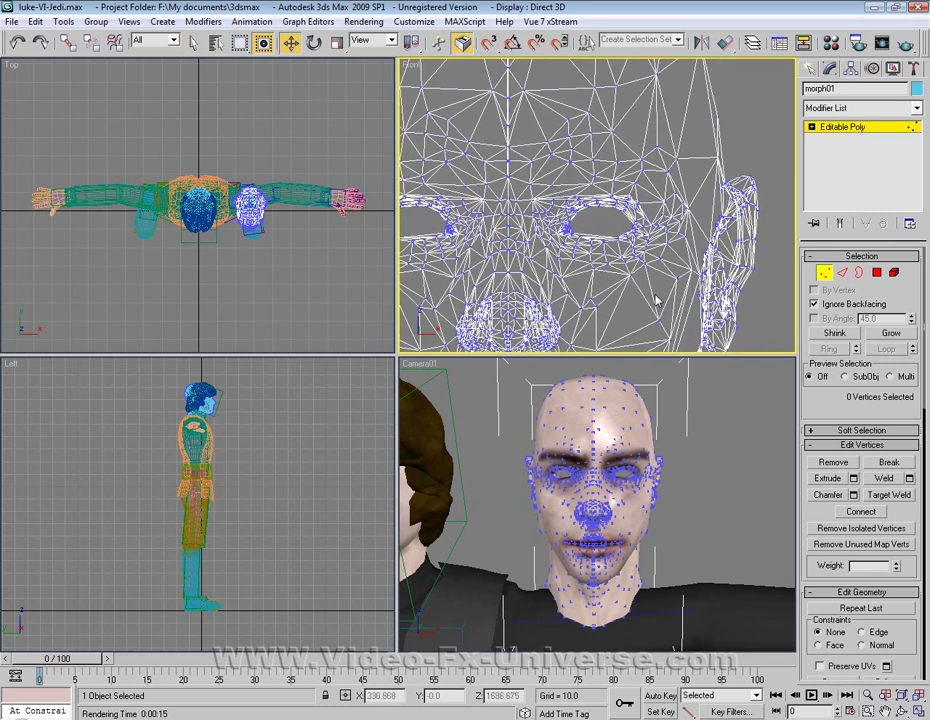
pyautogui.click(869, 693)
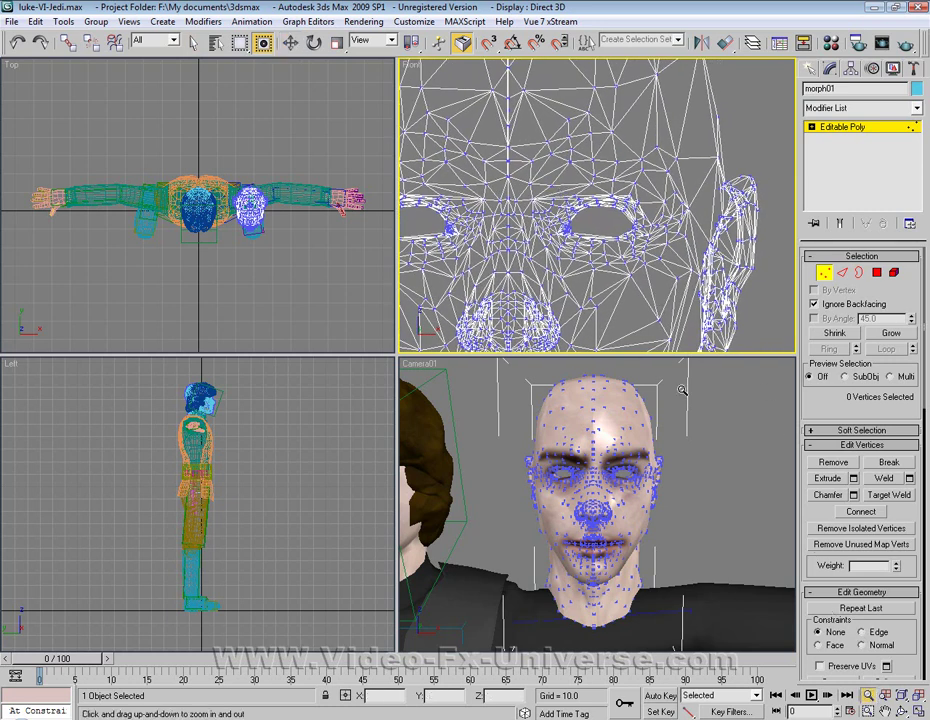
pyautogui.moveTo(421, 174); pyautogui.dragTo(367, 79)
pyautogui.click(292, 43)
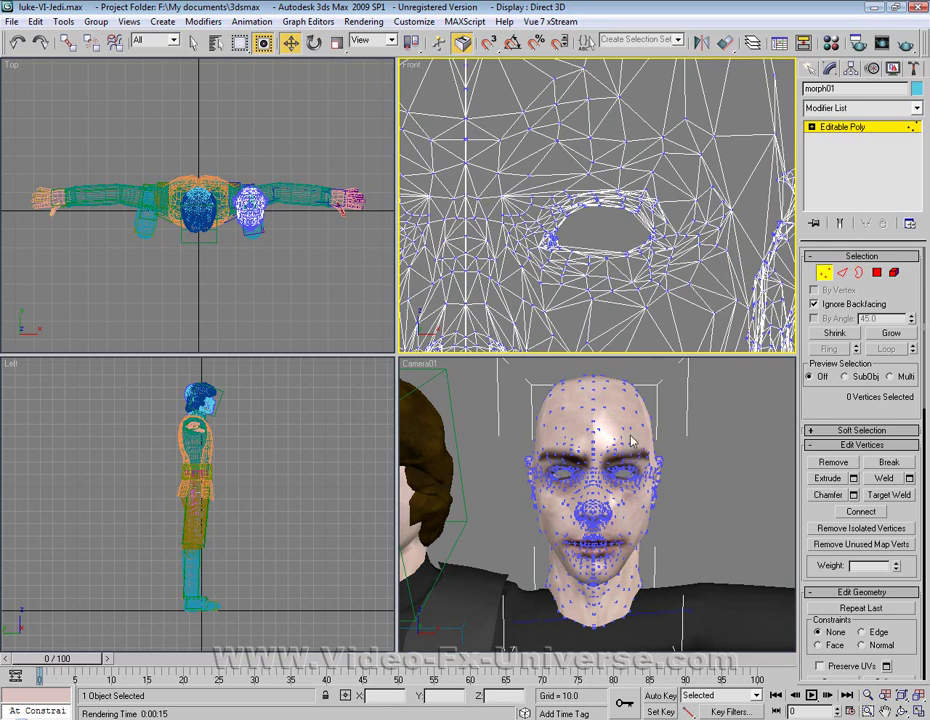
pyautogui.moveTo(548, 246)
pyautogui.mouseDown(button='middle')
pyautogui.moveTo(531, 255)
pyautogui.moveTo(543, 252)
pyautogui.mouseUp(button='middle')
pyautogui.scroll(4, 537, 256)
pyautogui.scroll(-2, 538, 257)
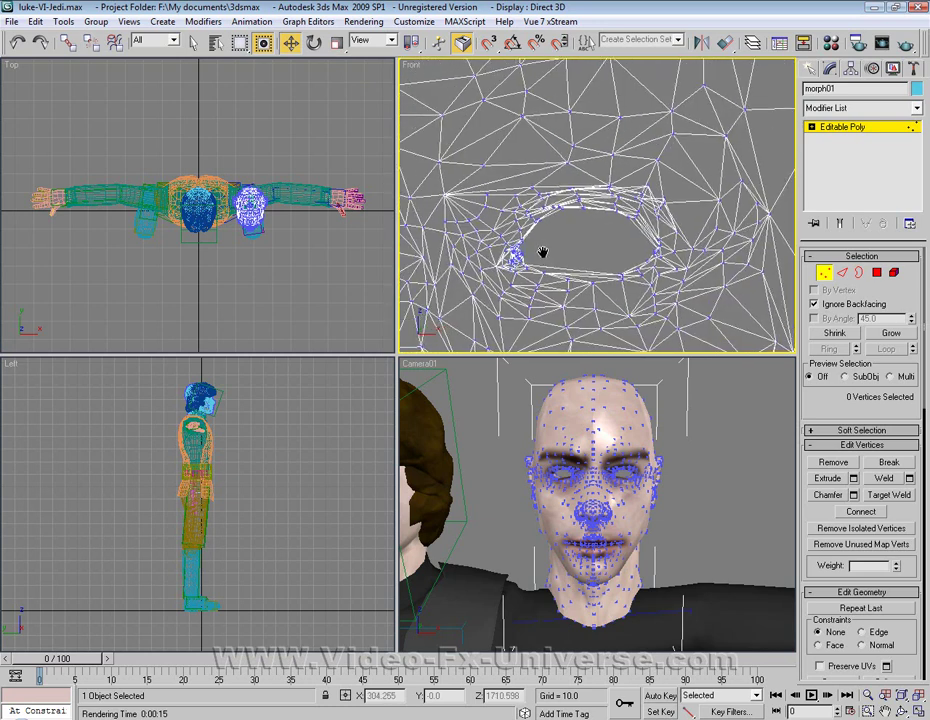
pyautogui.click(621, 271)
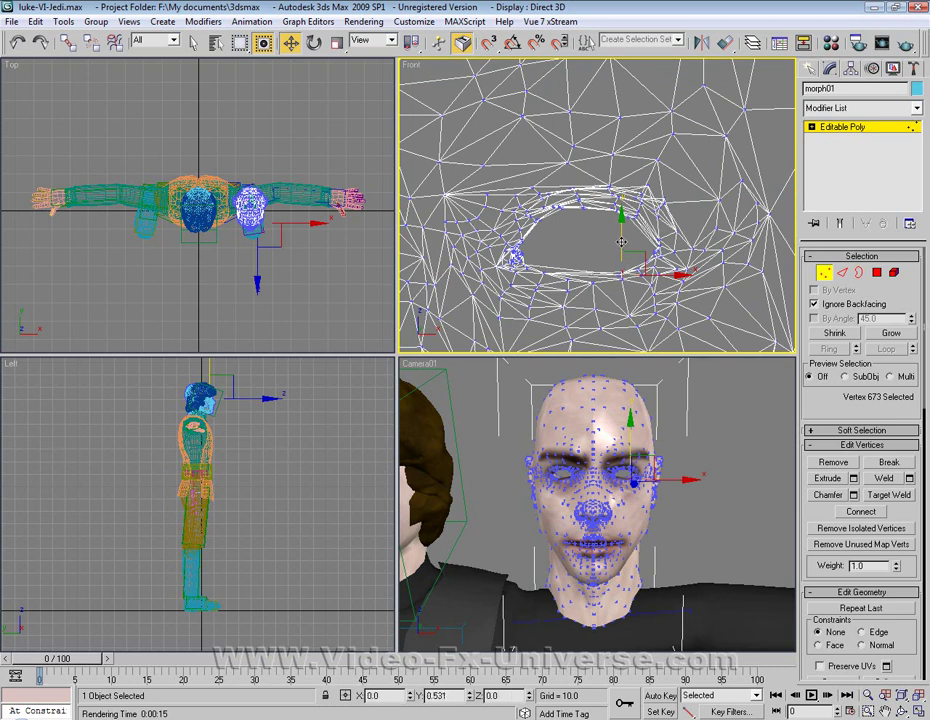
pyautogui.moveTo(621, 243); pyautogui.dragTo(621, 221)
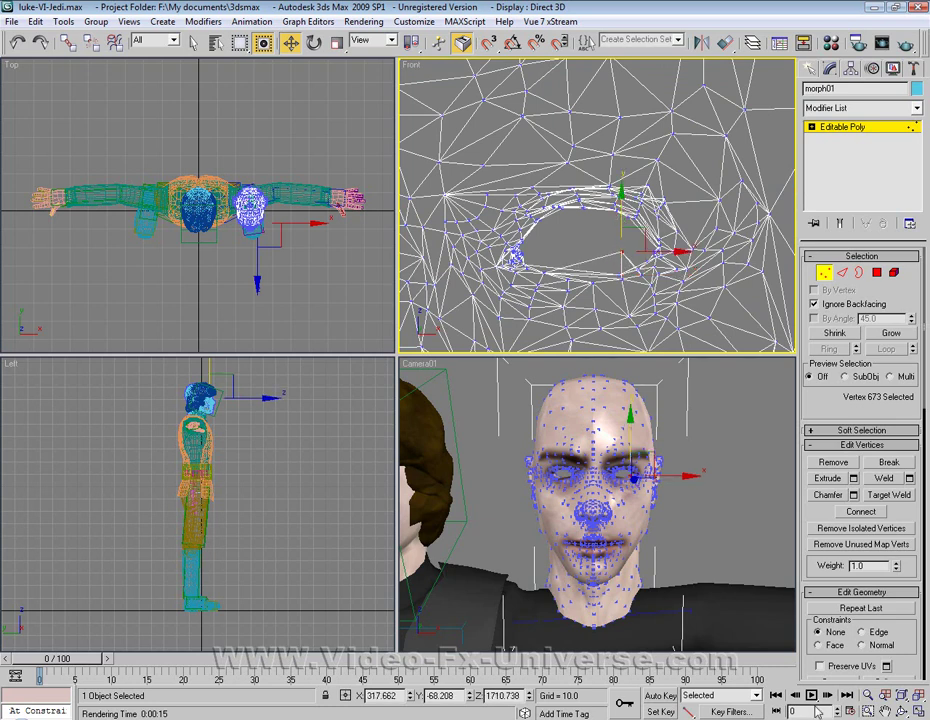
# Step: Align the inner lower-lid vertex and both corner vertices of morph01's left eye at a height of about 1710.7
pyautogui.click(868, 696)
pyautogui.moveTo(645, 511); pyautogui.dragTo(637, 501)
pyautogui.moveTo(628, 472); pyautogui.dragTo(617, 480, button='middle')
pyautogui.scroll(-2, 617, 481)
pyautogui.click(289, 42)
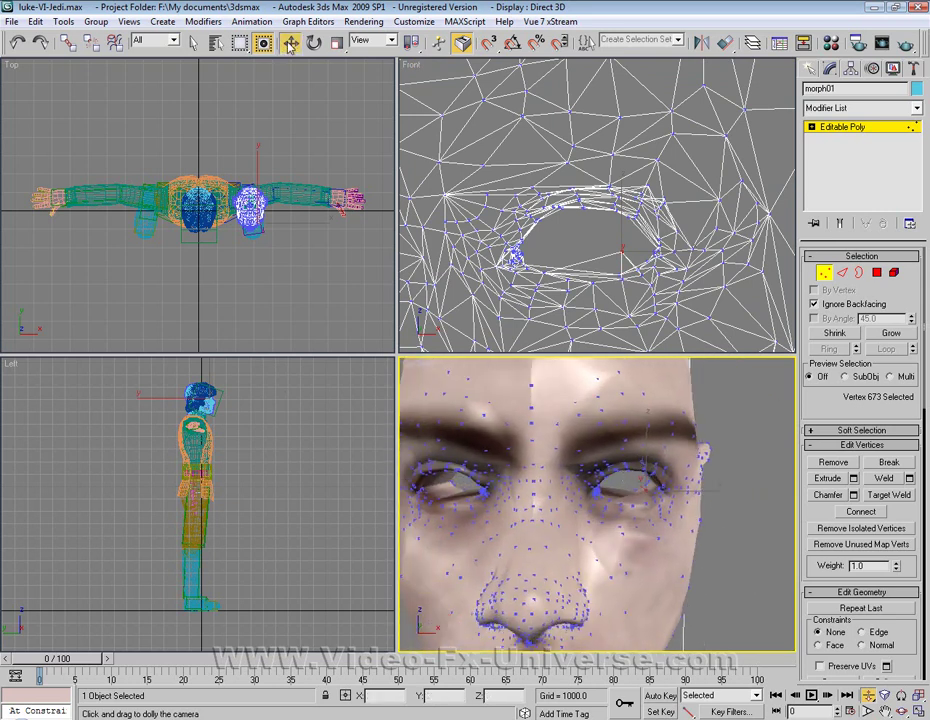
pyautogui.click(545, 258)
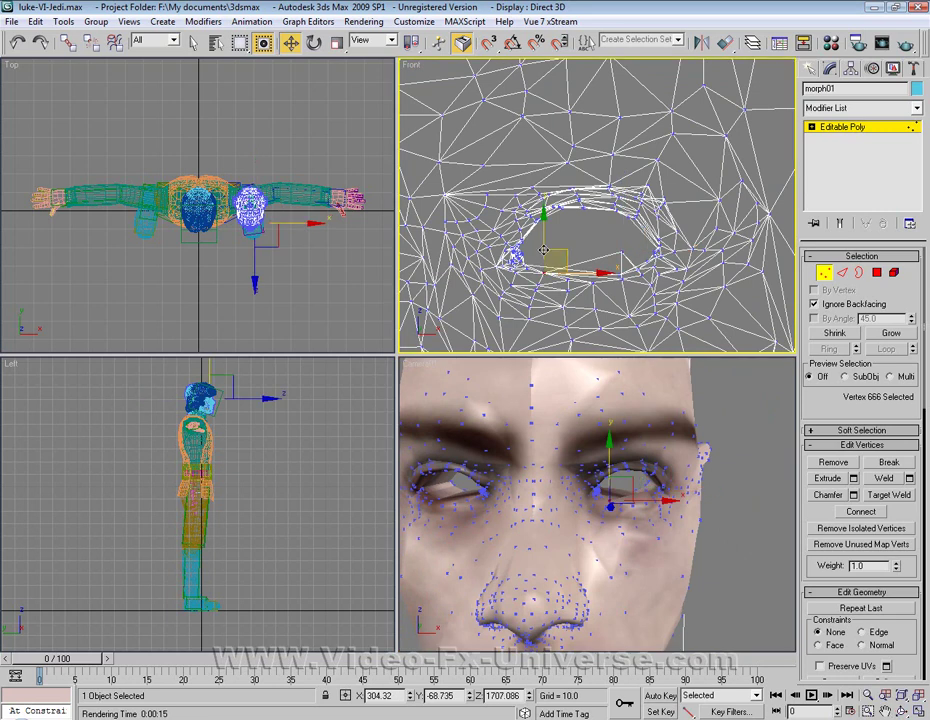
pyautogui.moveTo(545, 243); pyautogui.dragTo(544, 220)
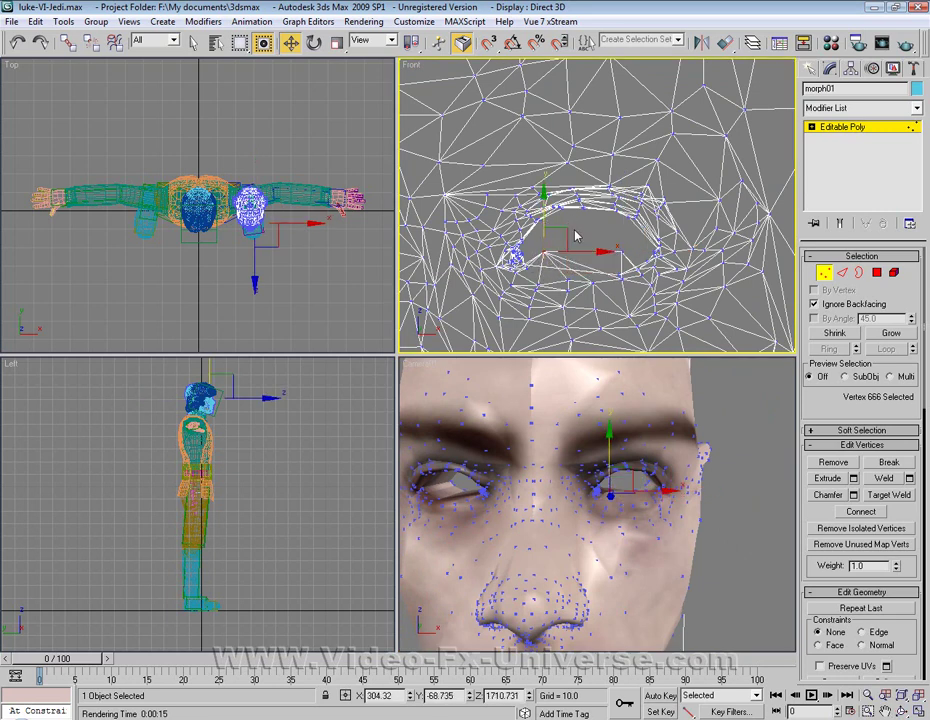
pyautogui.click(655, 255)
pyautogui.moveTo(655, 255); pyautogui.dragTo(677, 211)
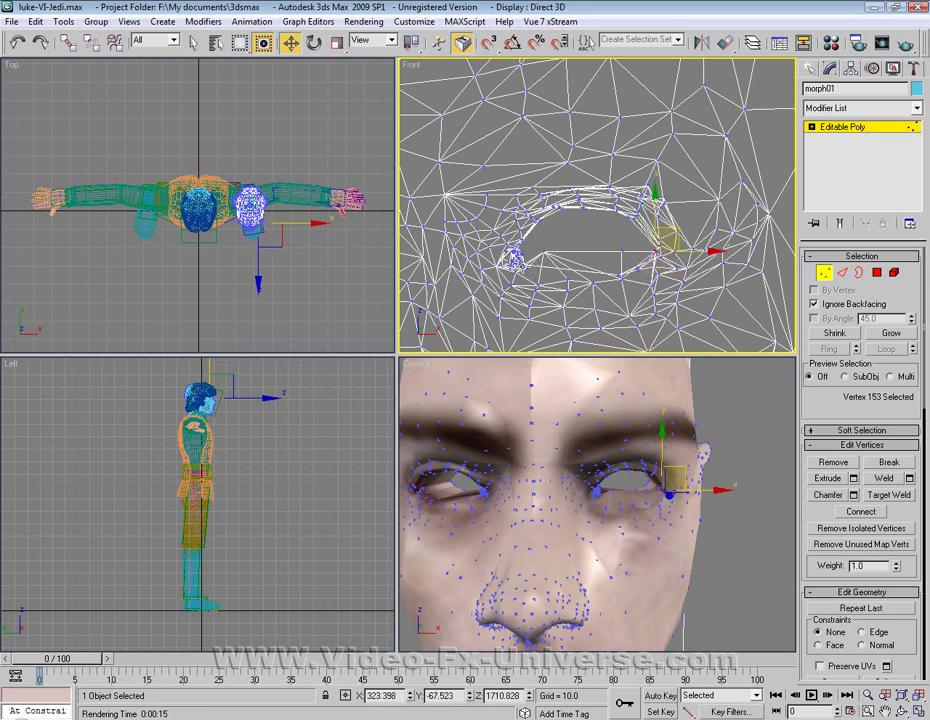
pyautogui.click(529, 256)
pyautogui.moveTo(543, 244); pyautogui.dragTo(534, 227)
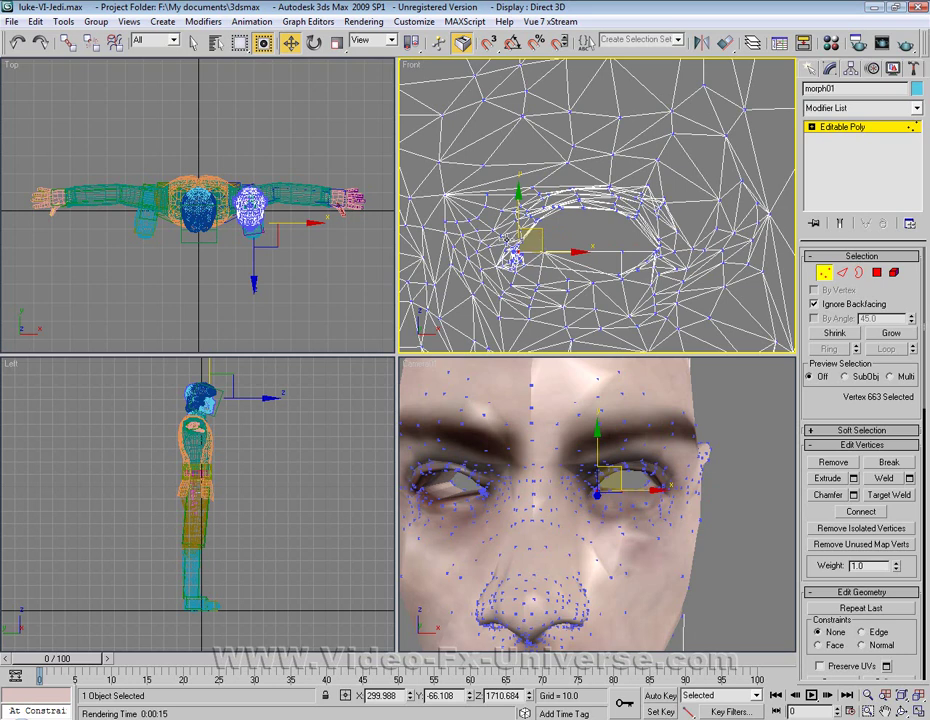
# Step: Lower the middle rim vertices of the left eye's upper lid onto the lower lid line, at a height of about 1710.9
pyautogui.click(616, 212)
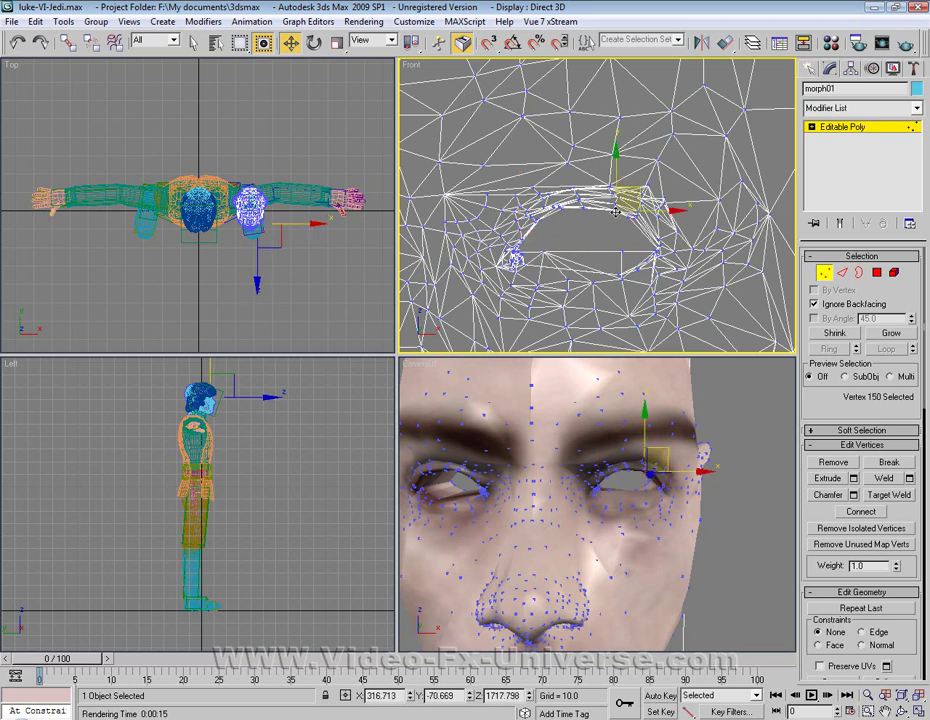
pyautogui.moveTo(614, 186); pyautogui.dragTo(617, 210)
pyautogui.click(582, 206)
pyautogui.moveTo(582, 159); pyautogui.dragTo(580, 248)
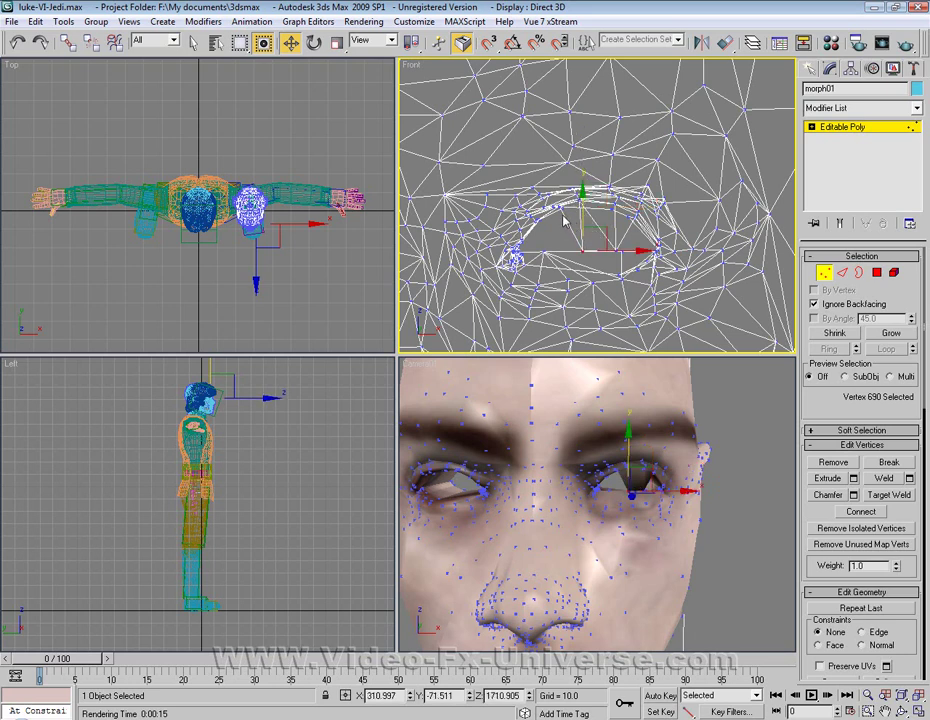
pyautogui.click(559, 206)
pyautogui.moveTo(558, 166); pyautogui.dragTo(522, 207)
# Step: Move the upper-lid rim vertices near the left eye's inner and outer corners down towards the lower lid line
pyautogui.click(536, 221)
pyautogui.click(520, 221)
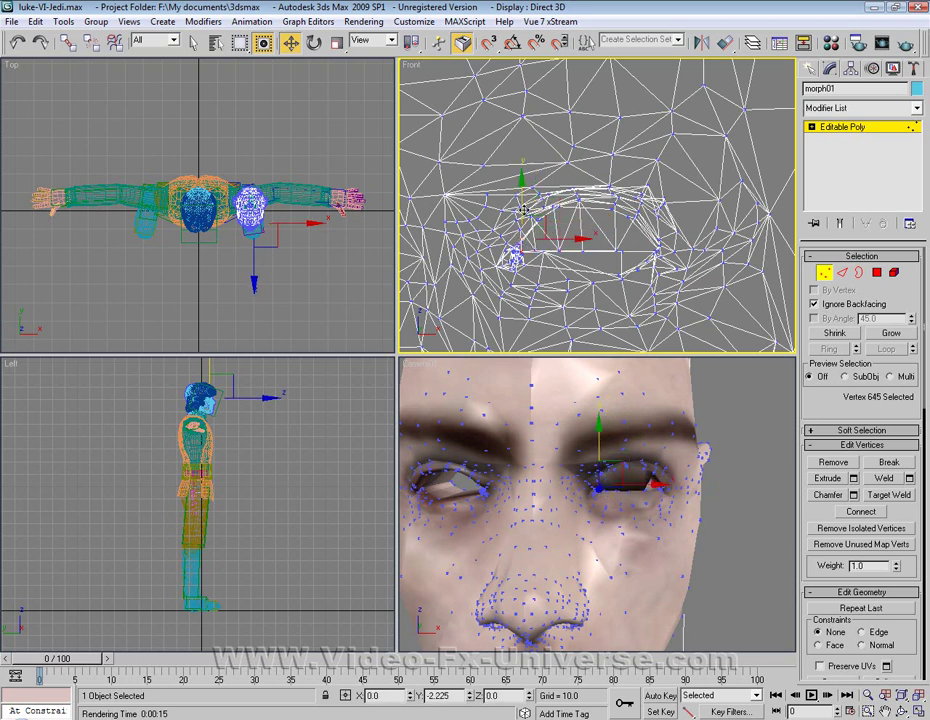
pyautogui.click(640, 225)
pyautogui.moveTo(640, 225); pyautogui.dragTo(659, 223)
pyautogui.click(658, 245)
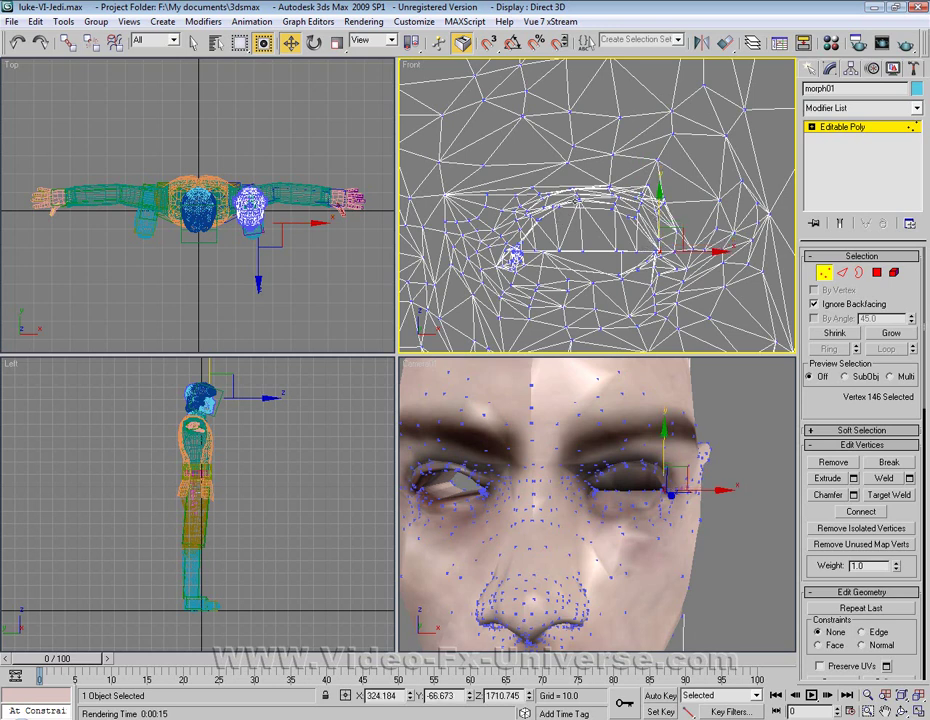
# Step: Lower three vertices in the row above the left eye's upper-lid rim to spread the closed eyelid's surface
pyautogui.click(578, 199)
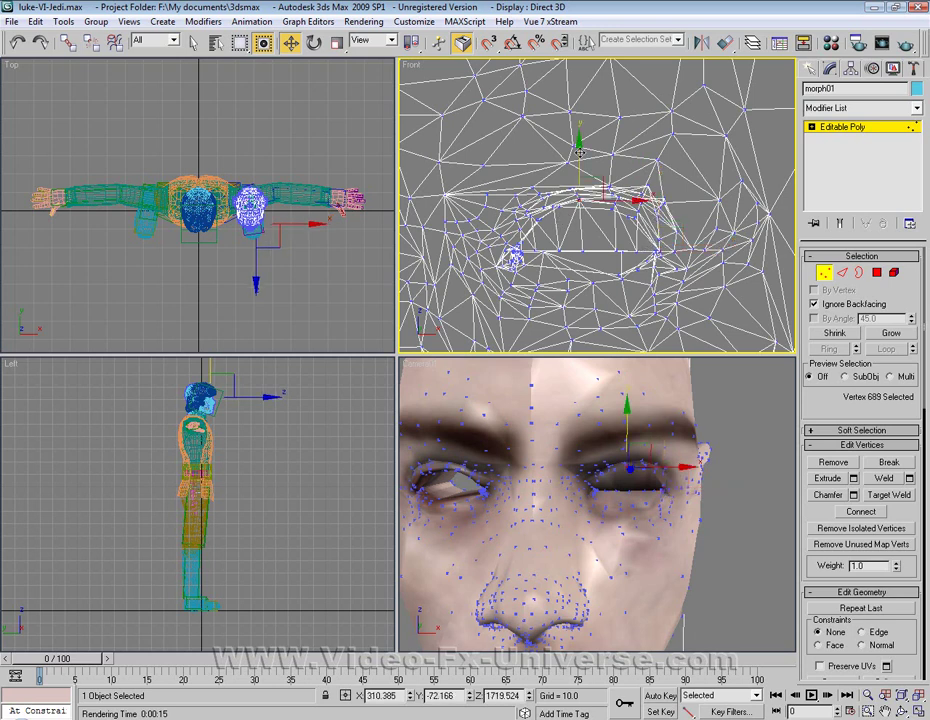
pyautogui.moveTo(580, 152); pyautogui.dragTo(581, 176)
pyautogui.moveTo(612, 175); pyautogui.dragTo(616, 183)
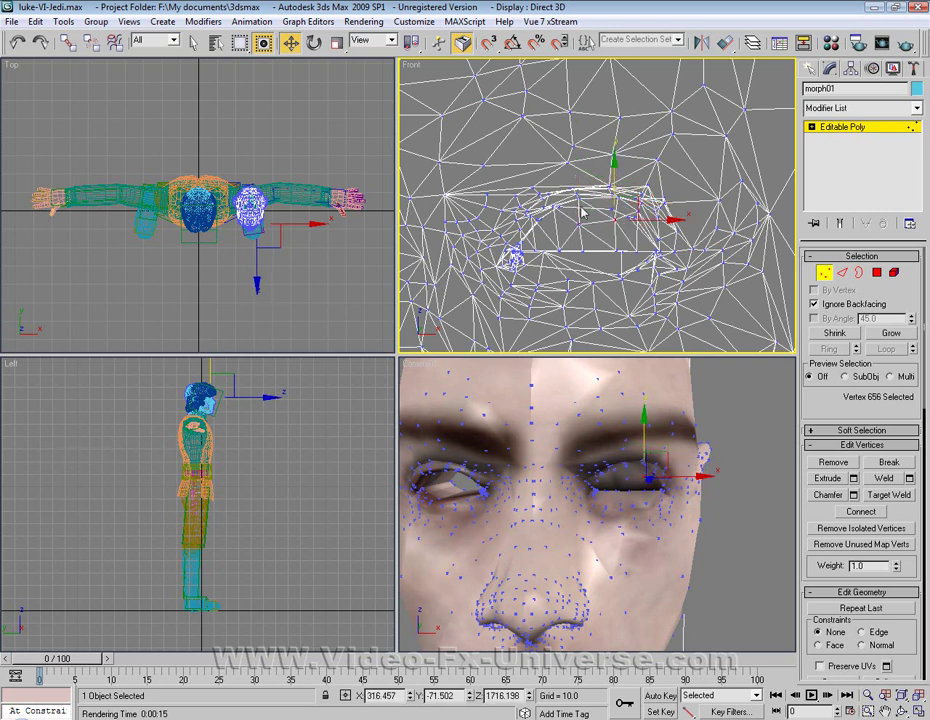
pyautogui.click(531, 216)
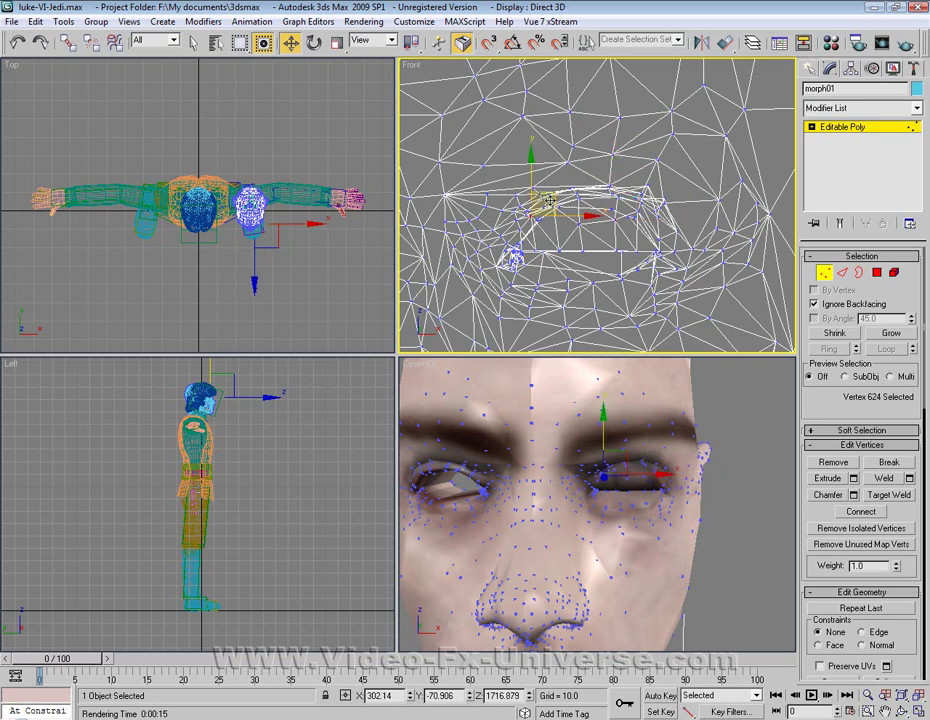
pyautogui.moveTo(555, 198); pyautogui.dragTo(577, 218)
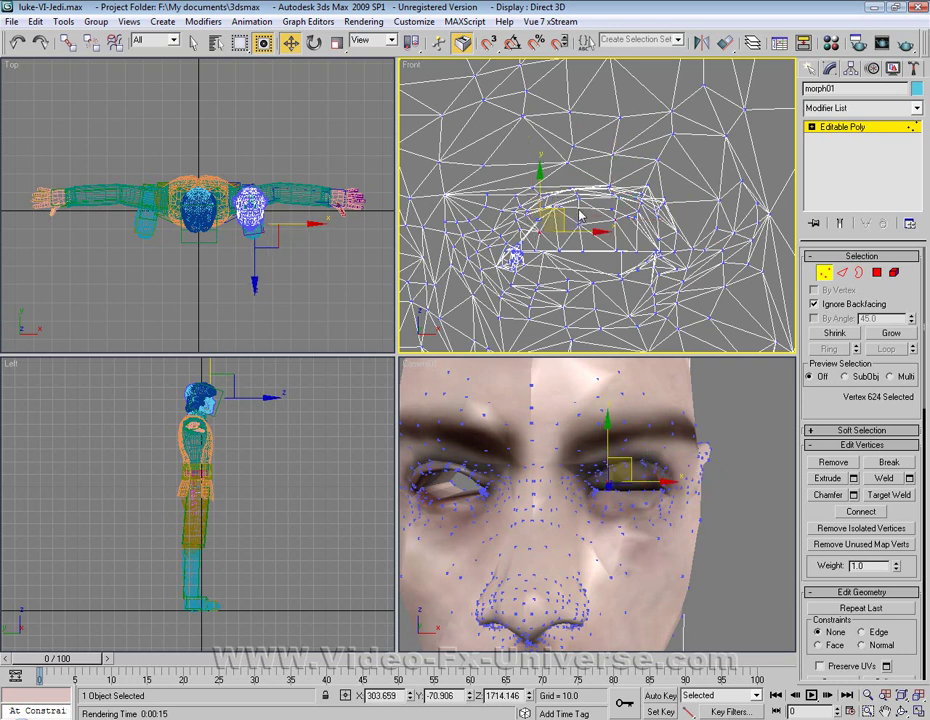
# Step: Lower further vertices above the left eye's upper-lid rim, from the lid's middle to its outer corner, and leave vertex editing
pyautogui.click(579, 201)
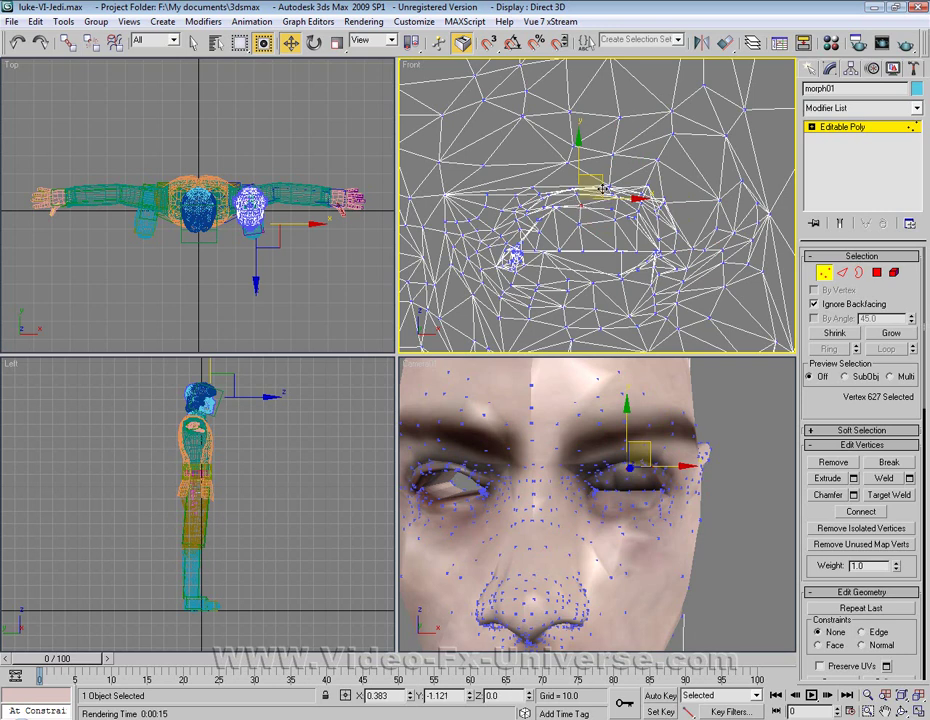
pyautogui.click(612, 206)
pyautogui.moveTo(614, 206); pyautogui.dragTo(634, 211)
pyautogui.click(611, 208)
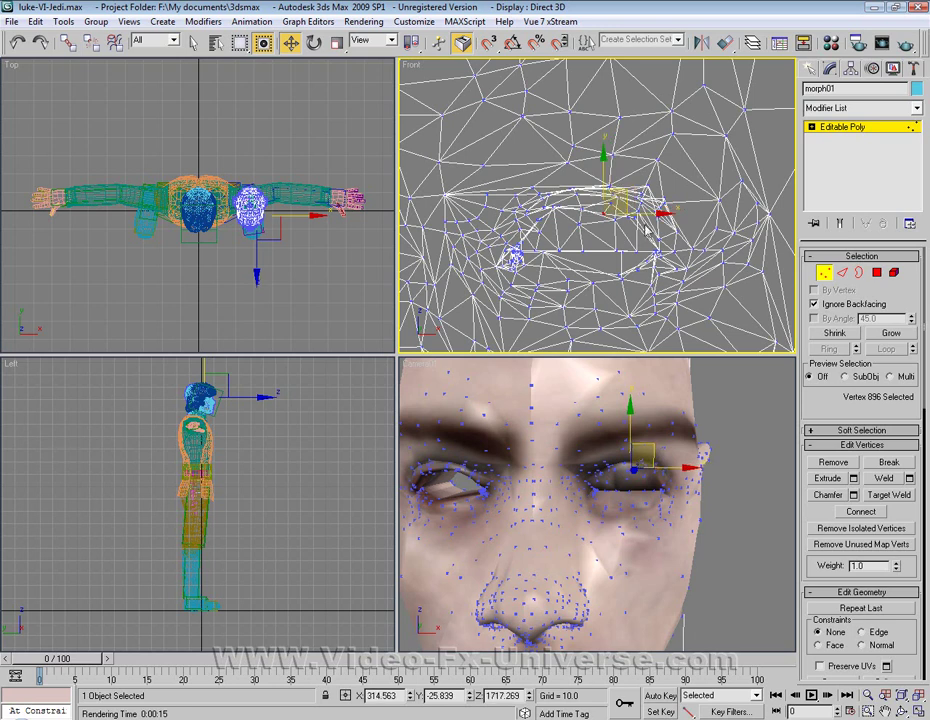
pyautogui.click(641, 201)
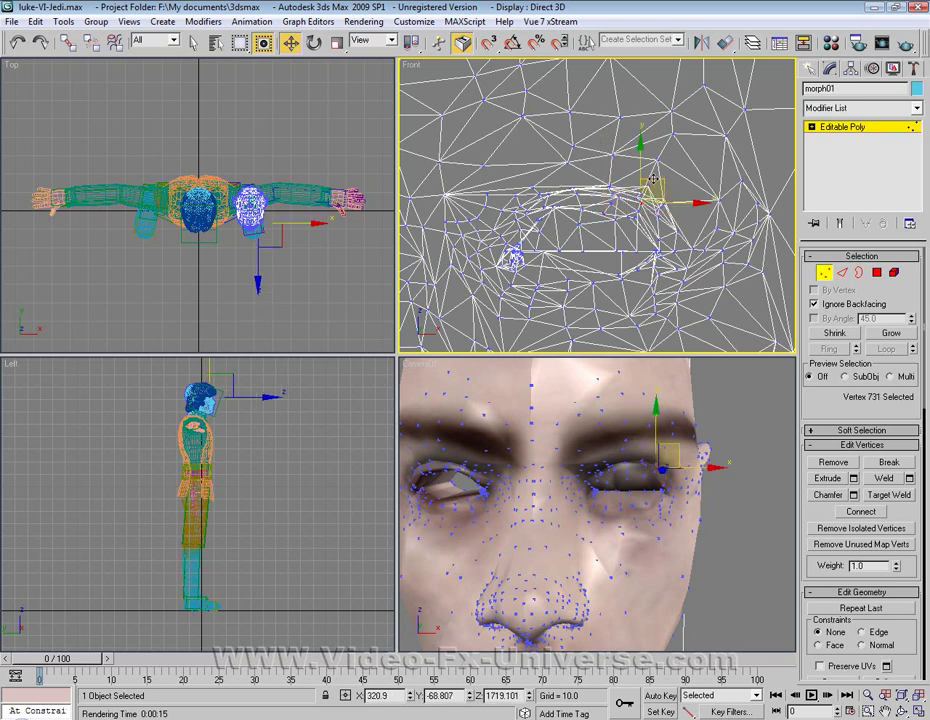
pyautogui.click(636, 212)
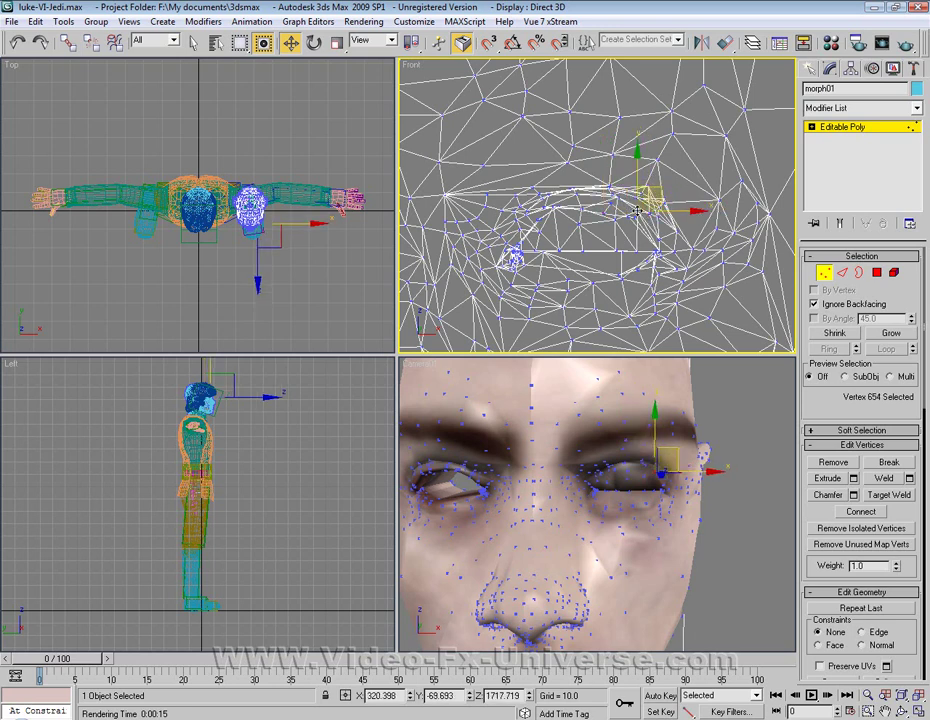
pyautogui.moveTo(656, 192); pyautogui.dragTo(662, 207)
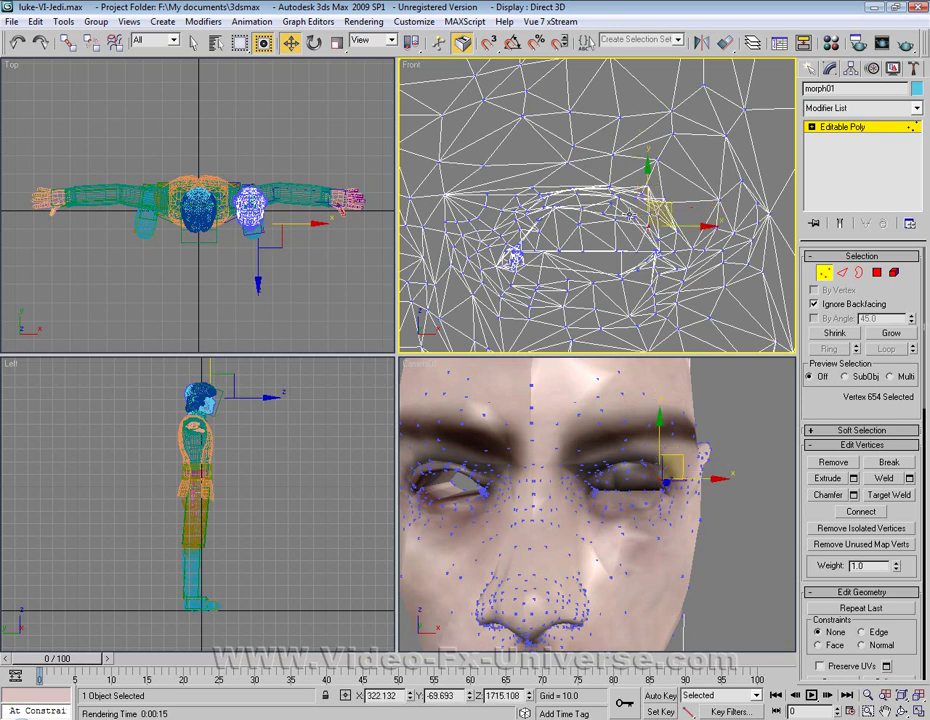
pyautogui.rightClick(617, 426)
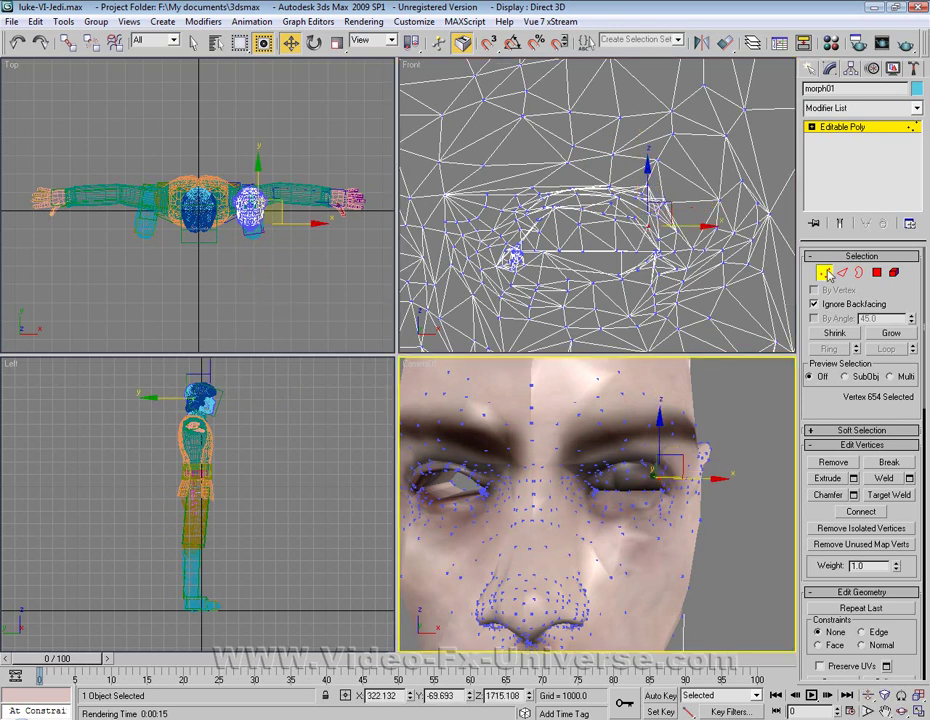
pyautogui.click(826, 274)
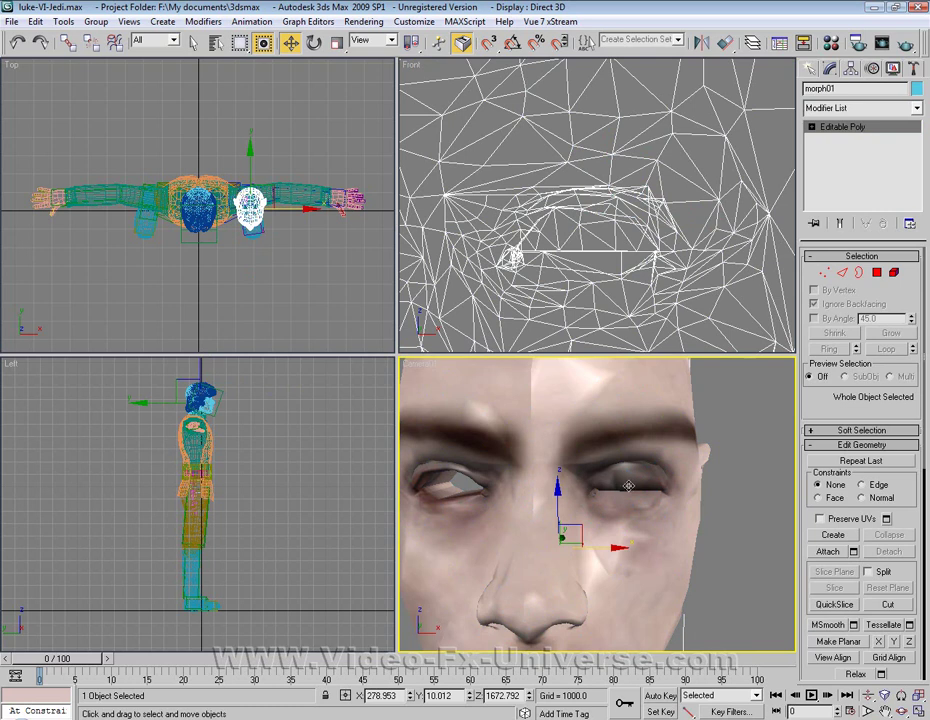
# Step: Select the original head, luke tete, and add a Morpher modifier to it
pyautogui.click(867, 696)
pyautogui.moveTo(609, 460); pyautogui.dragTo(606, 466)
pyautogui.moveTo(517, 460); pyautogui.dragTo(589, 456, button='middle')
pyautogui.click(290, 42)
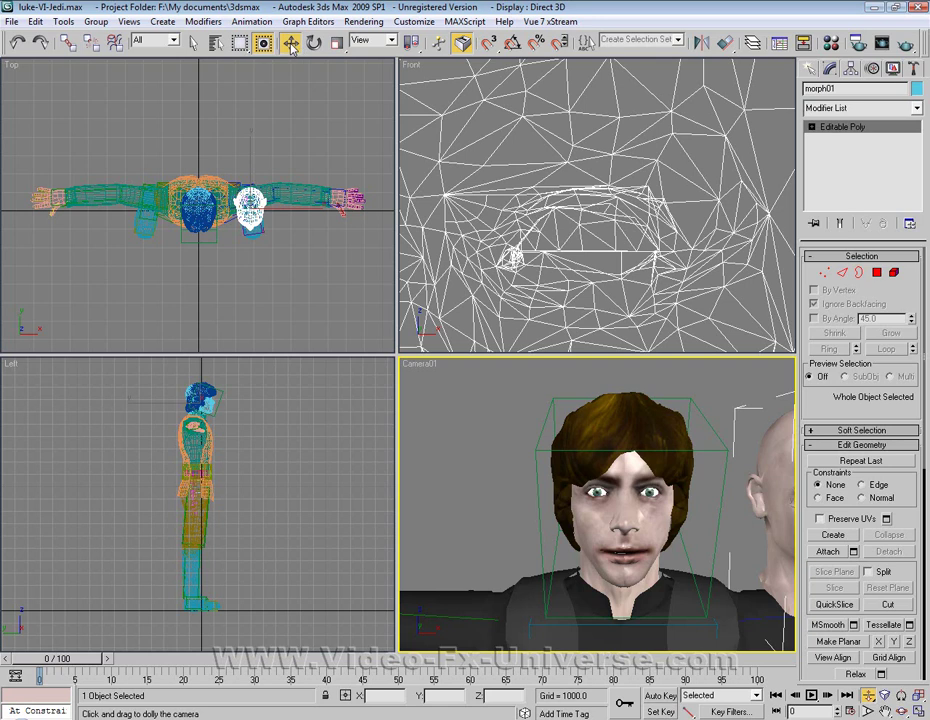
pyautogui.click(600, 526)
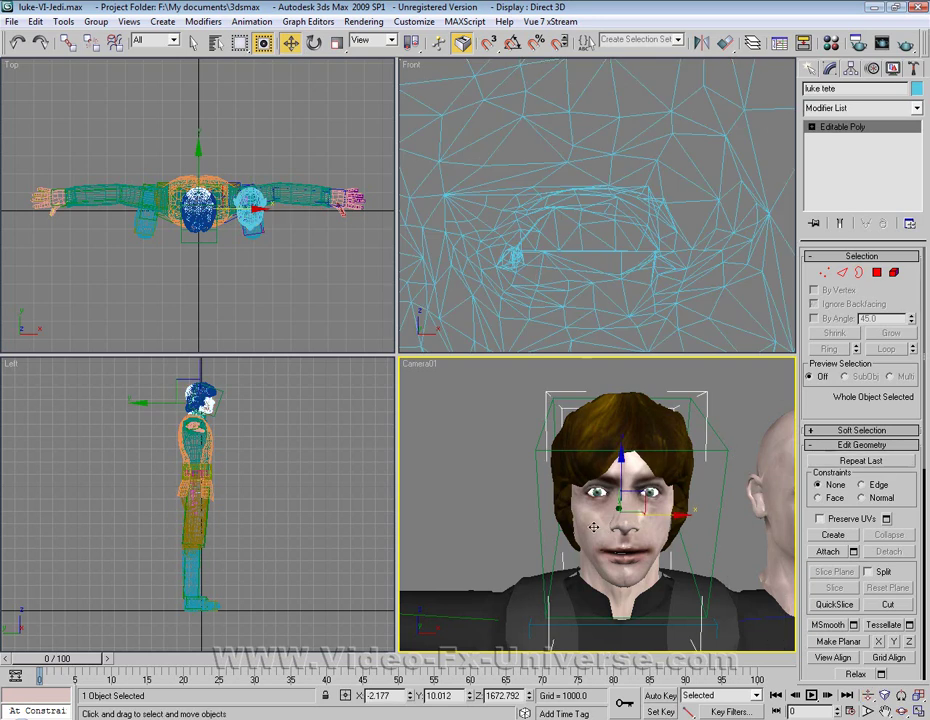
pyautogui.click(917, 108)
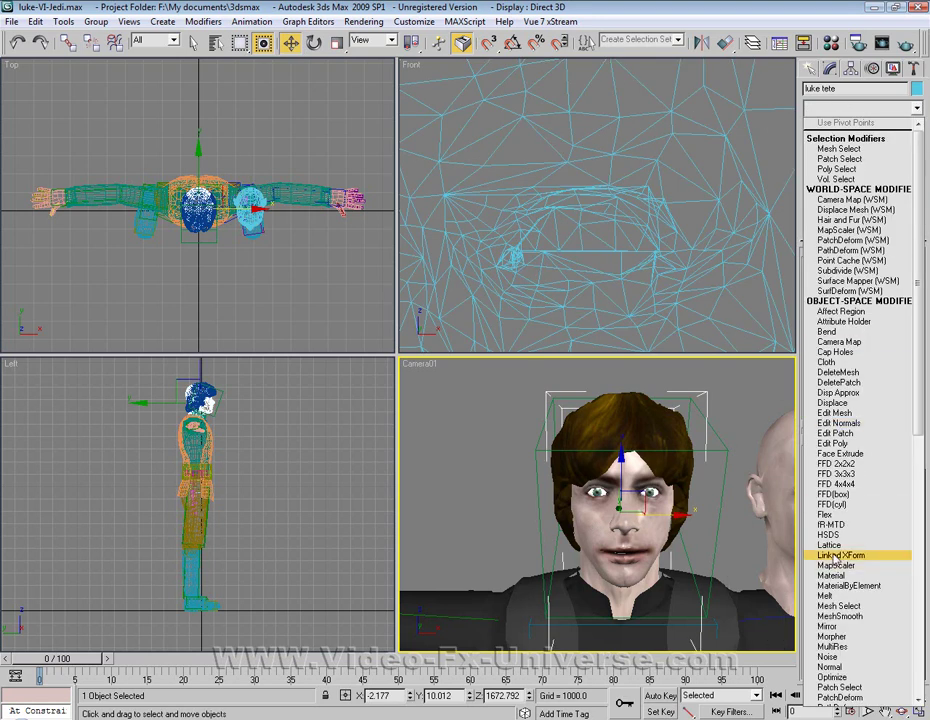
pyautogui.click(838, 636)
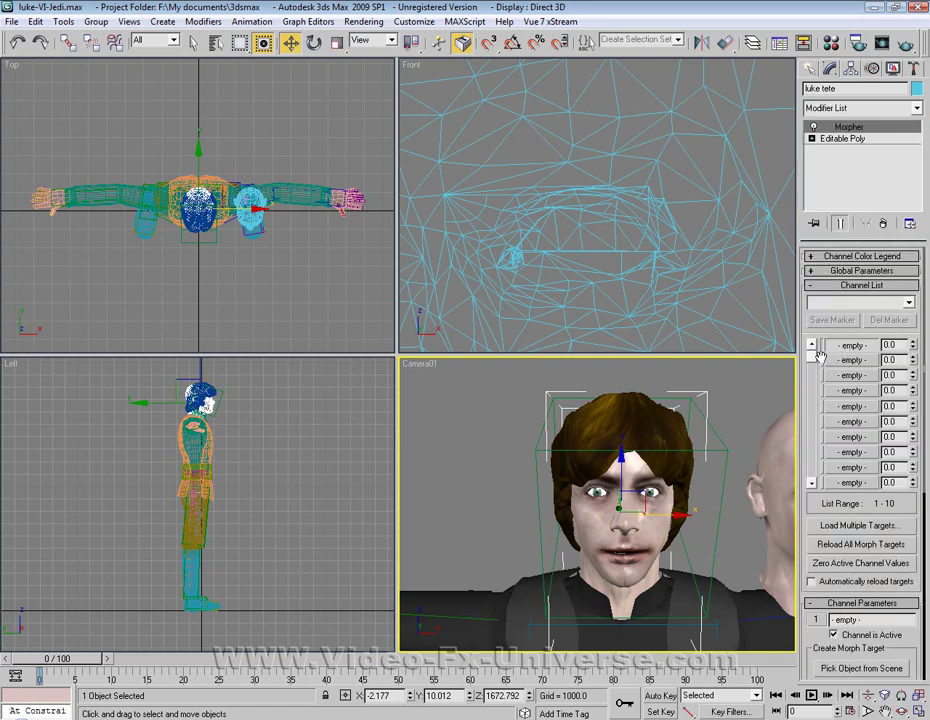
# Step: Load morph01 from the scene as the target of the first empty Morpher channel and name the channel Blink
pyautogui.moveTo(819, 355)
pyautogui.mouseDown()
pyautogui.moveTo(824, 481)
pyautogui.moveTo(813, 361)
pyautogui.mouseUp()
pyautogui.rightClick(848, 348)
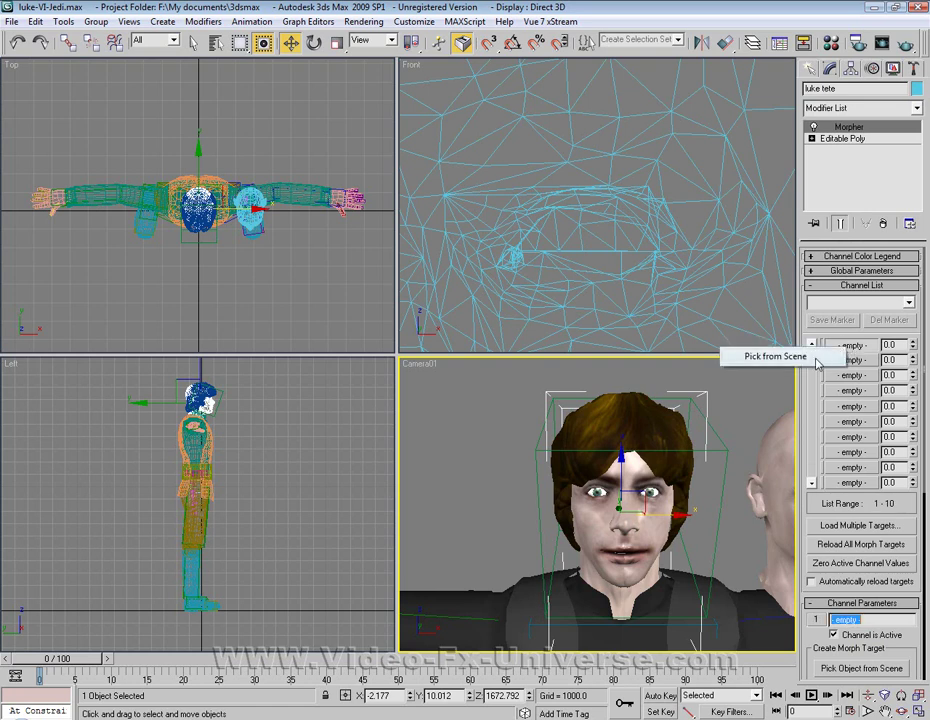
pyautogui.click(808, 360)
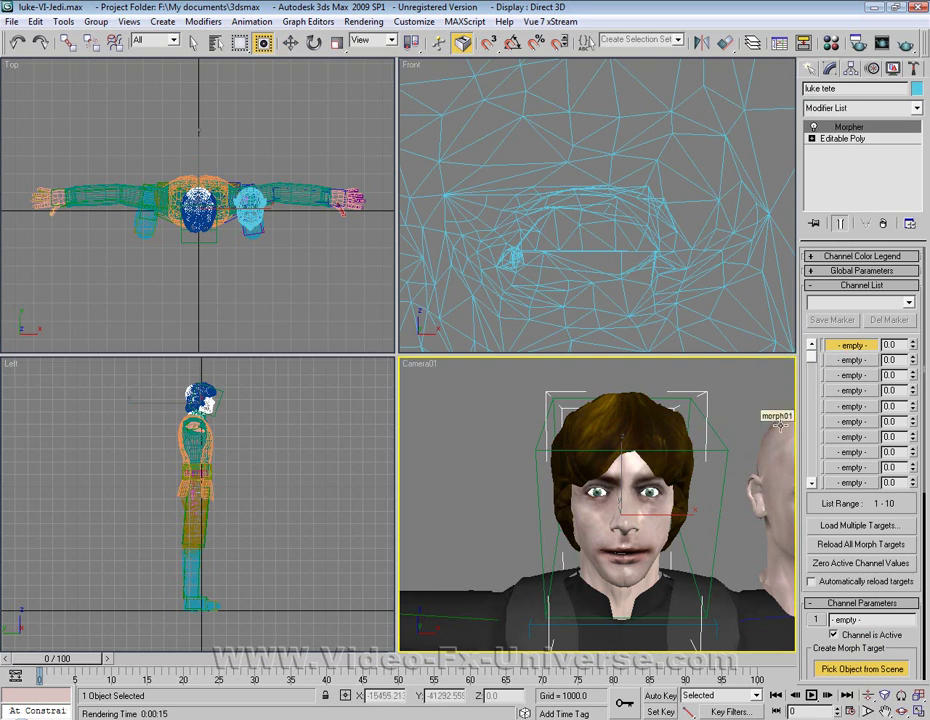
pyautogui.click(779, 425)
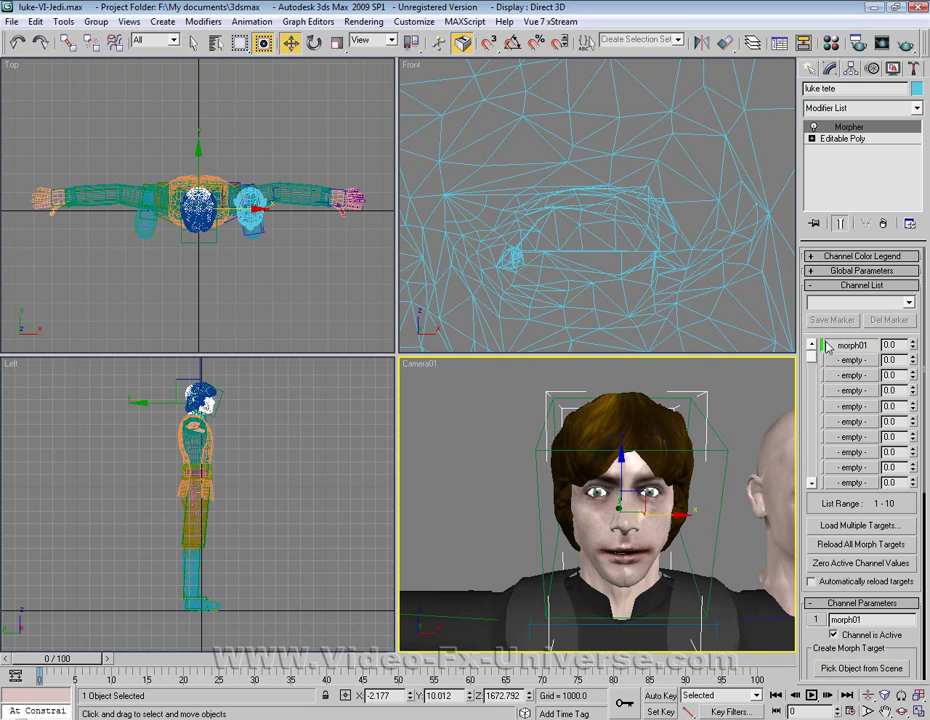
pyautogui.moveTo(882, 624); pyautogui.dragTo(816, 622)
pyautogui.write('Blink')
pyautogui.press('Return')
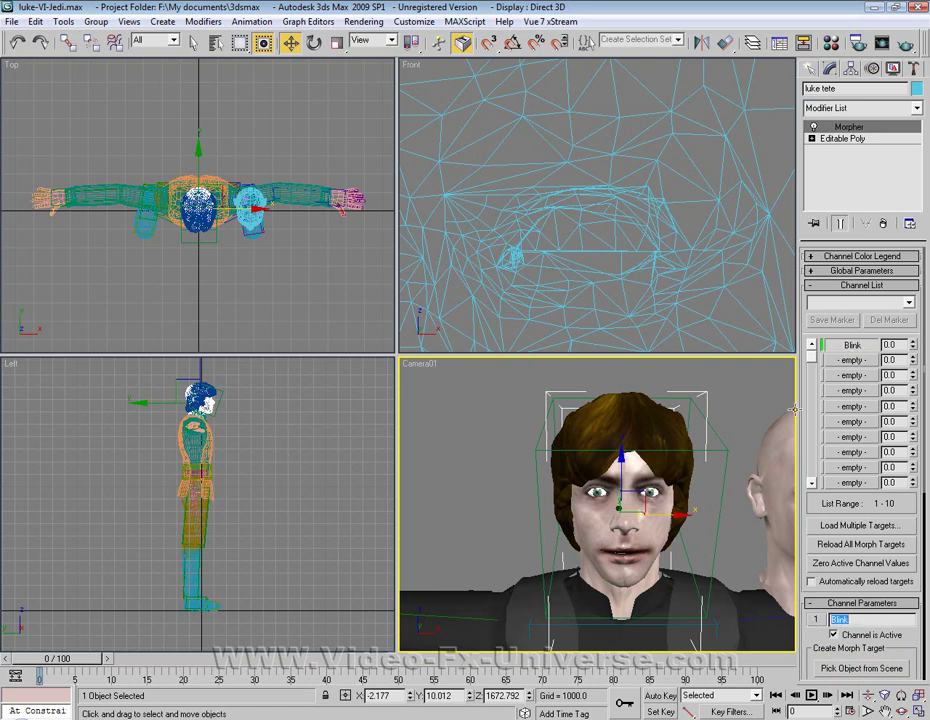
# Step: Preview the eye closing by raising the Blink channel to 111, and reset the channel to 0
pyautogui.click(868, 696)
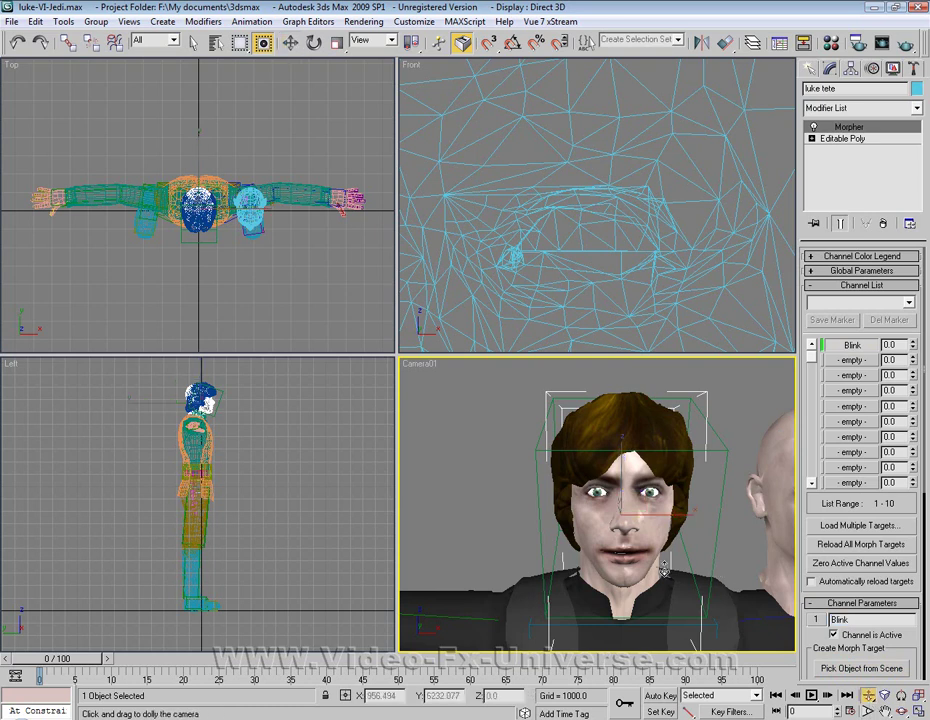
pyautogui.moveTo(665, 572); pyautogui.dragTo(667, 480)
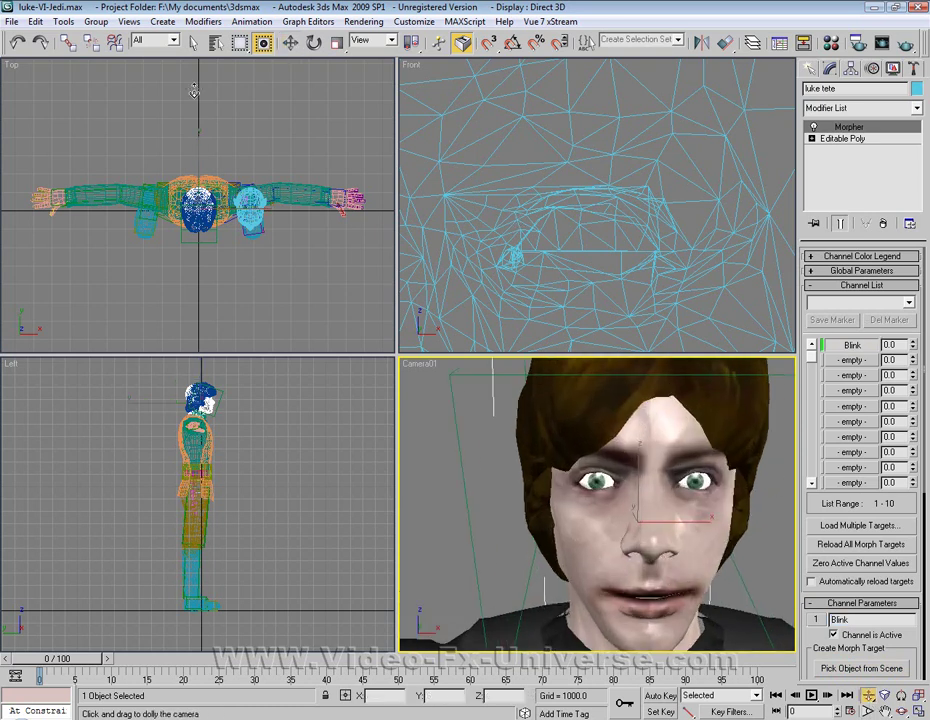
pyautogui.click(290, 42)
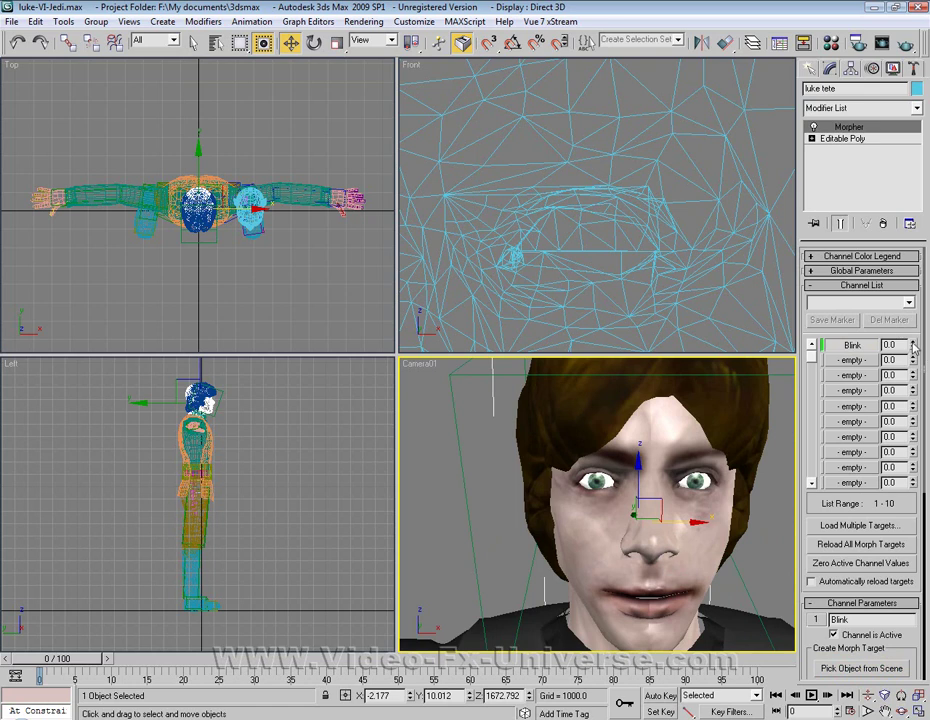
pyautogui.moveTo(912, 345); pyautogui.dragTo(895, 223)
pyautogui.moveTo(913, 300); pyautogui.dragTo(900, 330)
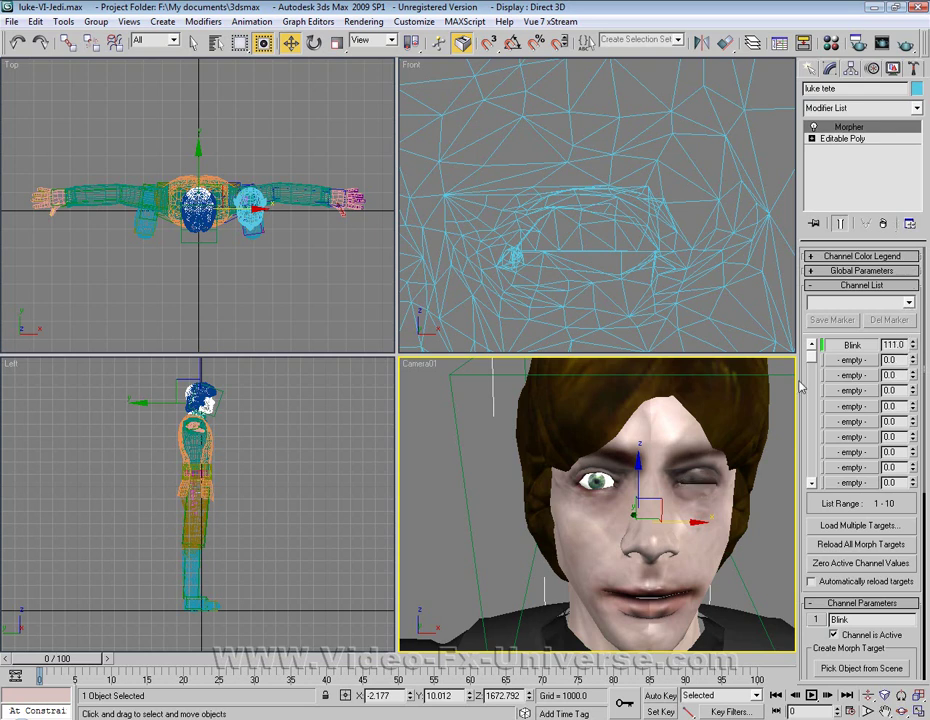
pyautogui.moveTo(678, 401); pyautogui.dragTo(618, 382, button='middle')
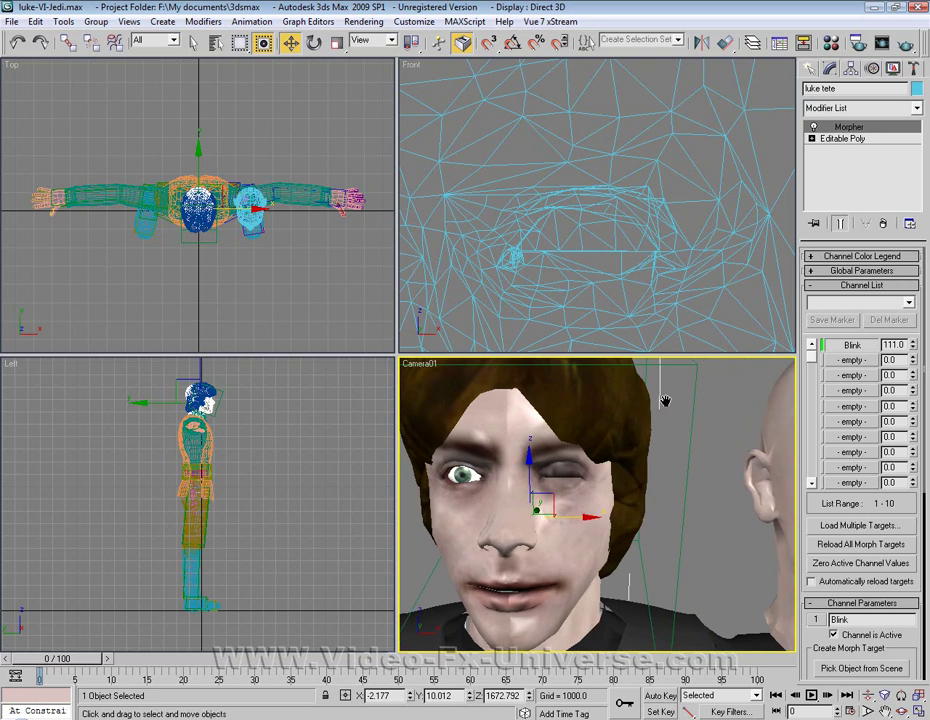
pyautogui.click(903, 340)
pyautogui.write('0')
pyautogui.press('Return')
# Step: Hide the morph01 head
pyautogui.moveTo(650, 440); pyautogui.dragTo(509, 497, button='middle')
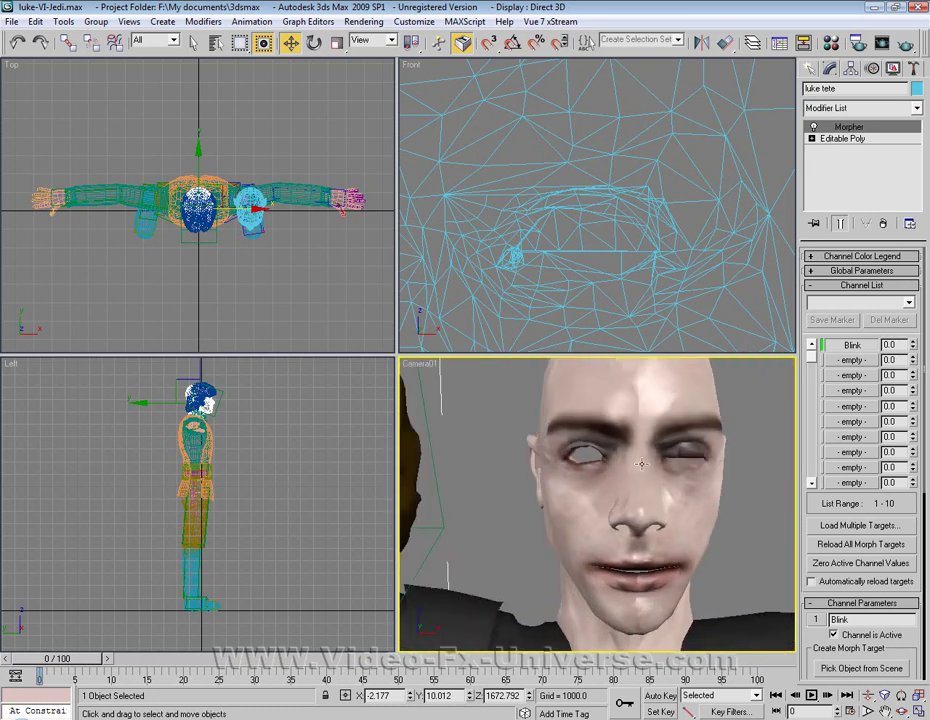
pyautogui.click(649, 464)
pyautogui.rightClick(649, 464)
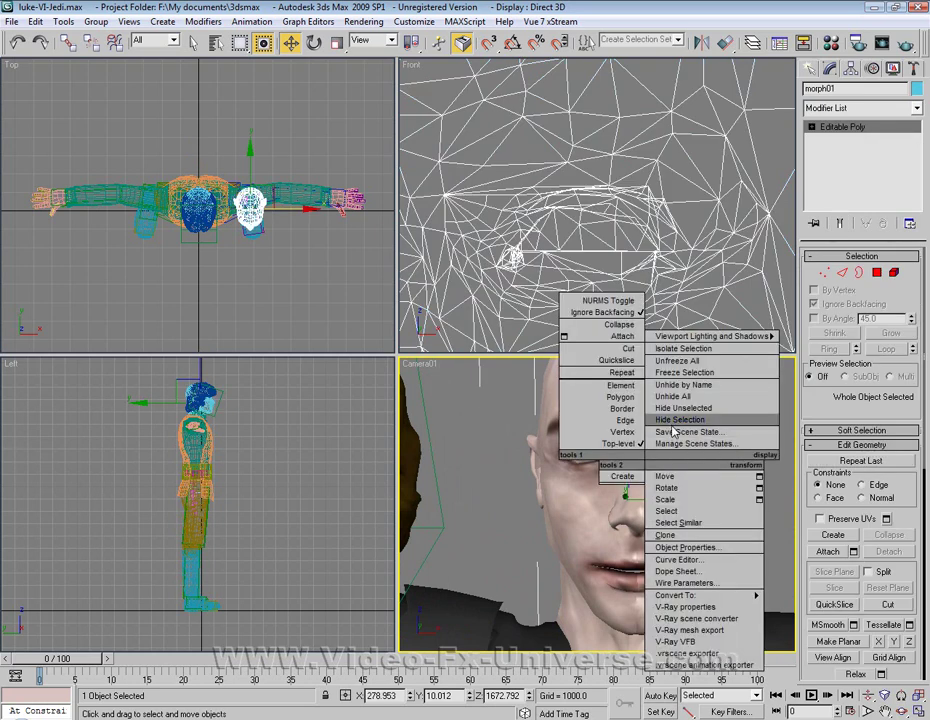
pyautogui.click(673, 421)
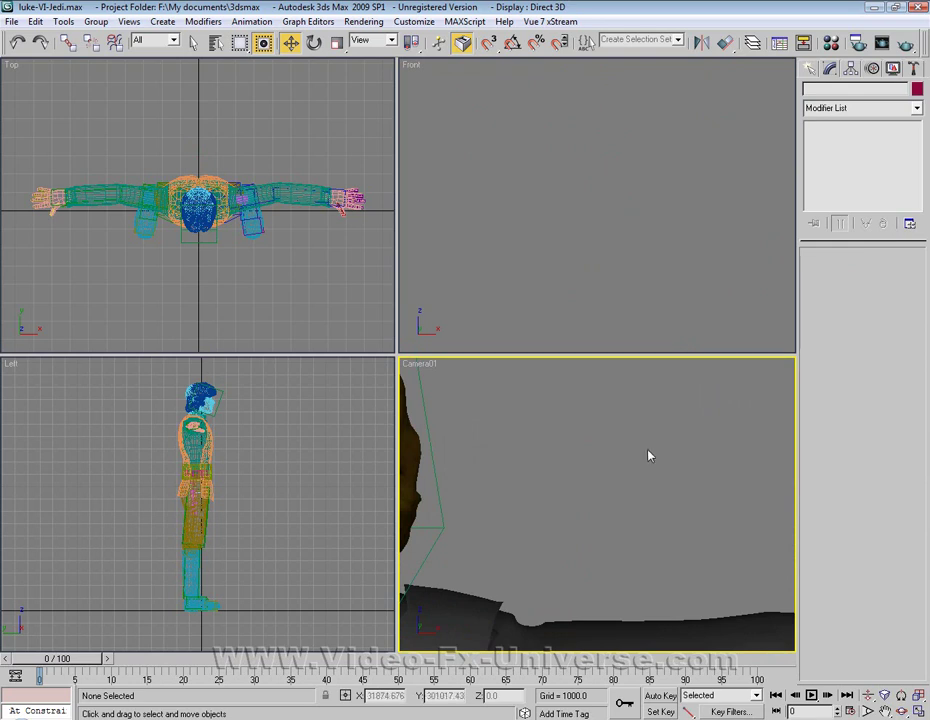
# Step: Clone the luke tete head along the X axis beside the original and name the copy morph02
pyautogui.moveTo(598, 455); pyautogui.dragTo(664, 479, button='middle')
pyautogui.click(646, 494)
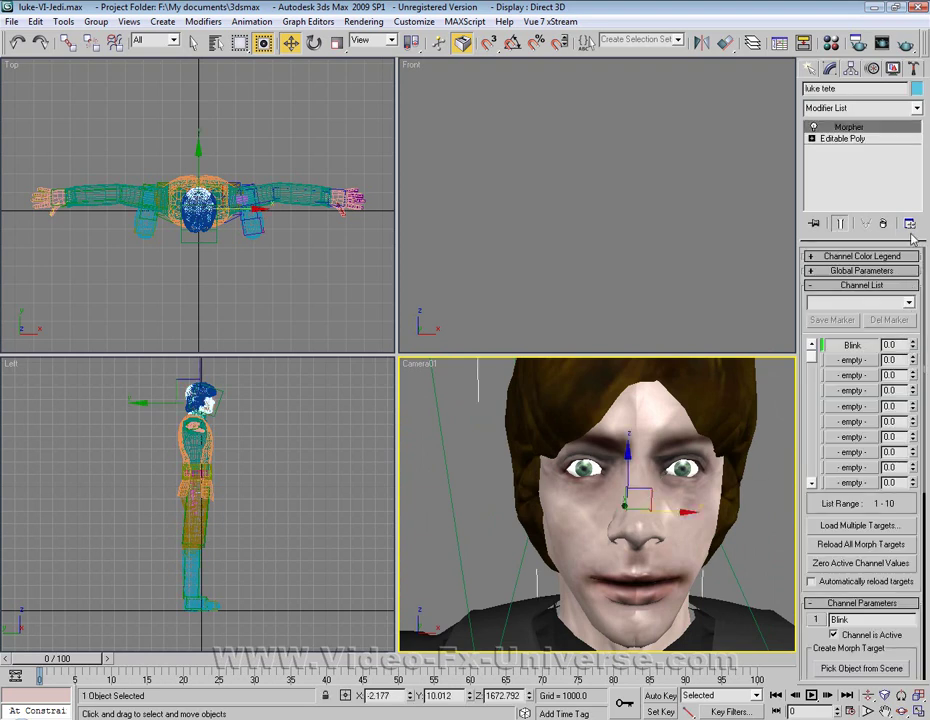
pyautogui.keyDown('alt'); pyautogui.moveTo(627, 419); pyautogui.dragTo(634, 411, button='middle'); pyautogui.keyUp('alt')
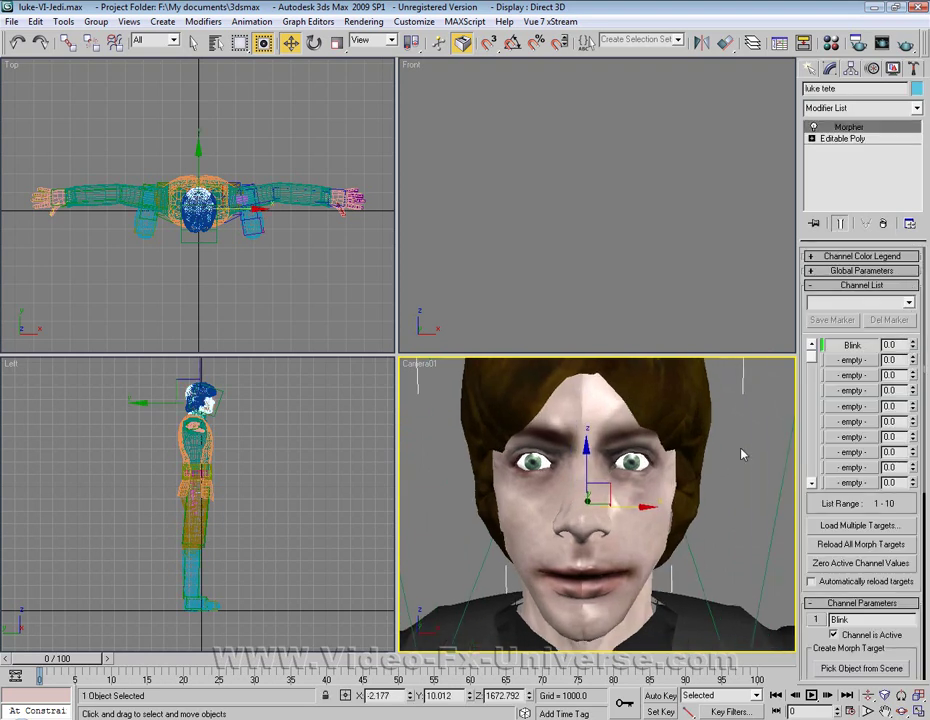
pyautogui.click(869, 694)
pyautogui.moveTo(592, 575); pyautogui.dragTo(594, 551)
pyautogui.click(296, 45)
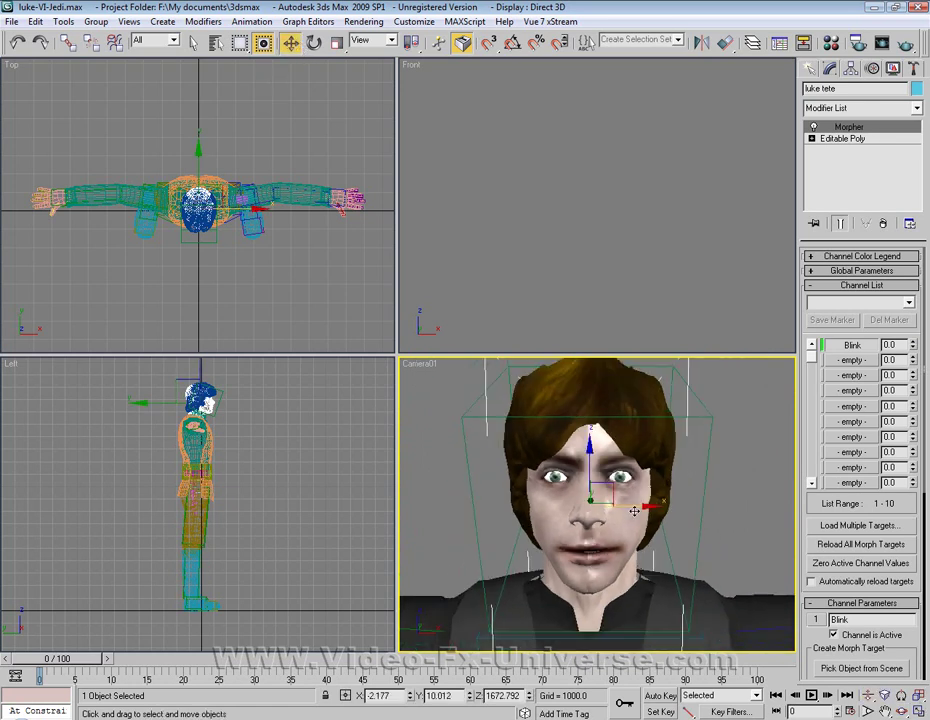
pyautogui.keyDown('shift'); pyautogui.moveTo(640, 506); pyautogui.dragTo(803, 509); pyautogui.keyUp('shift')
pyautogui.moveTo(420, 405); pyautogui.dragTo(276, 409)
pyautogui.write('morph02')
pyautogui.press('Return')
# Step: Remove the Morpher modifier from morph02 so only its Editable Poly remains
pyautogui.moveTo(585, 466); pyautogui.dragTo(555, 463, button='middle')
pyautogui.moveTo(587, 440)
pyautogui.mouseDown()
pyautogui.moveTo(620, 434)
pyautogui.moveTo(652, 450)
pyautogui.mouseUp()
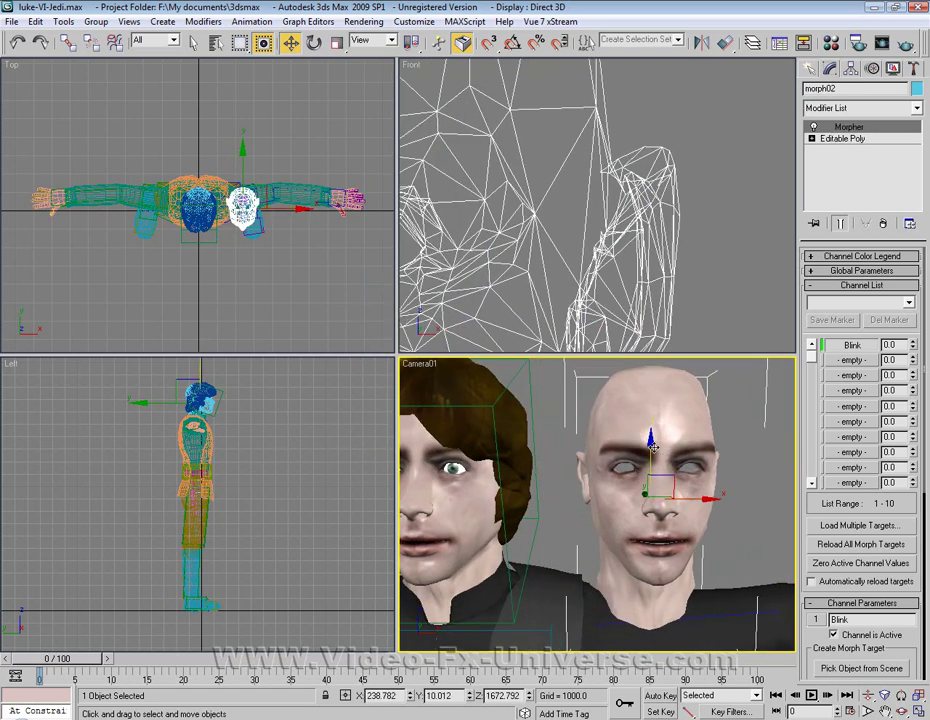
pyautogui.rightClick(838, 130)
pyautogui.click(688, 158)
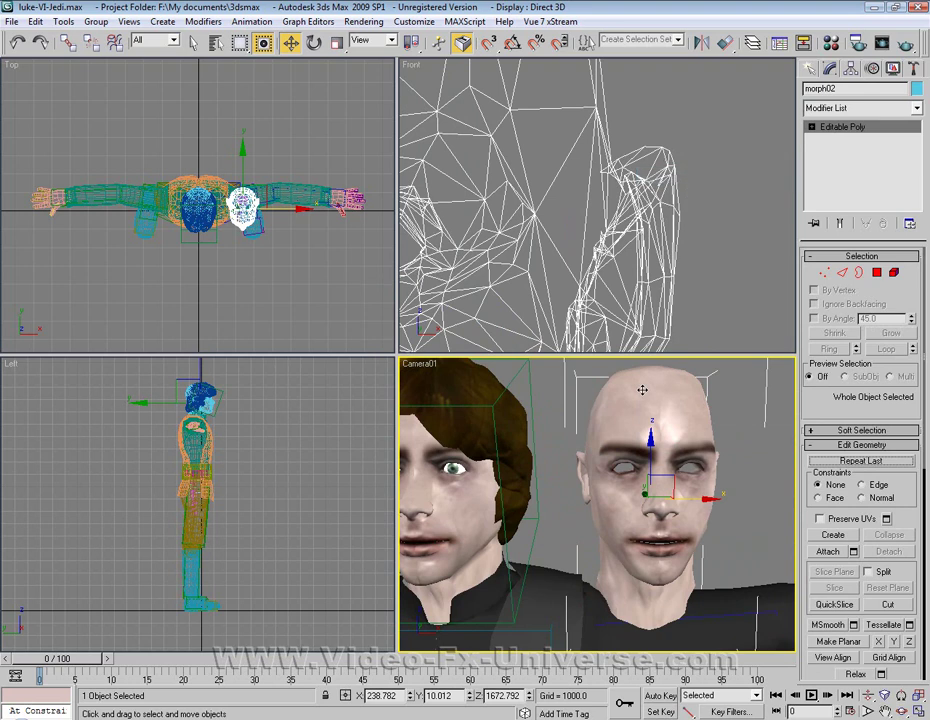
# Step: Enter vertex editing on morph02 and select the vertices along the line between the lips
pyautogui.click(823, 272)
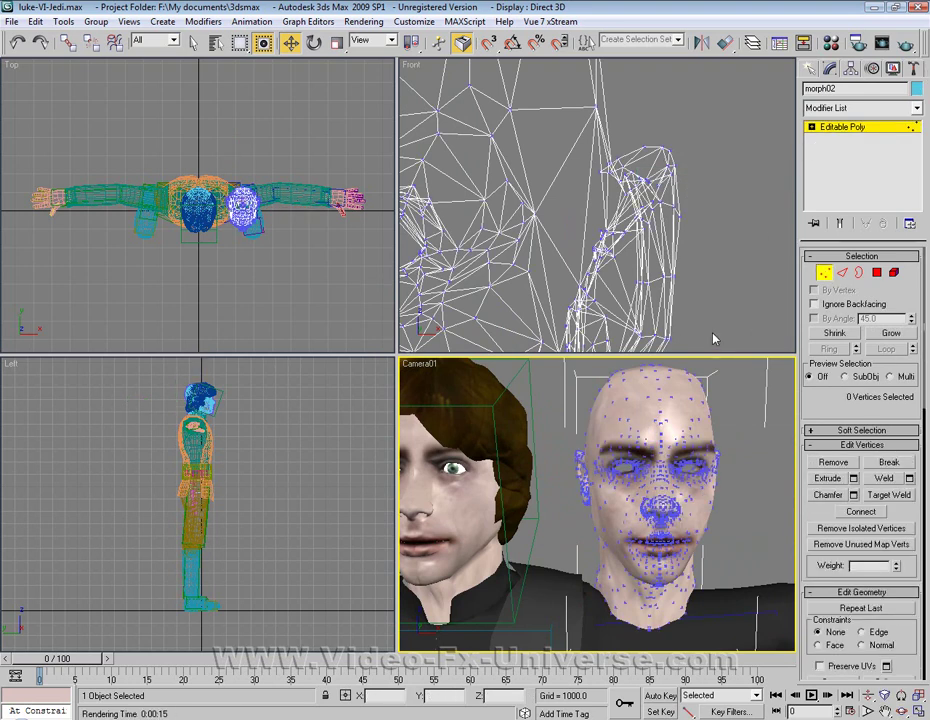
pyautogui.scroll(2, 628, 446)
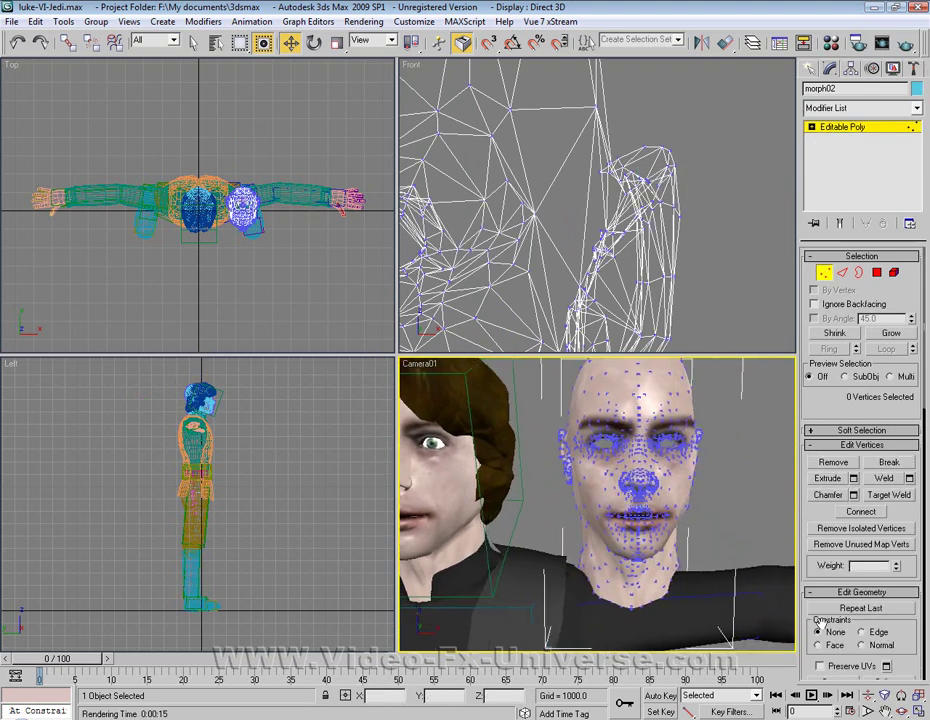
pyautogui.click(868, 695)
pyautogui.moveTo(696, 600); pyautogui.dragTo(669, 532)
pyautogui.moveTo(669, 532); pyautogui.dragTo(676, 533, button='middle')
pyautogui.click(549, 177)
pyautogui.moveTo(600, 154); pyautogui.dragTo(790, 84, button='middle')
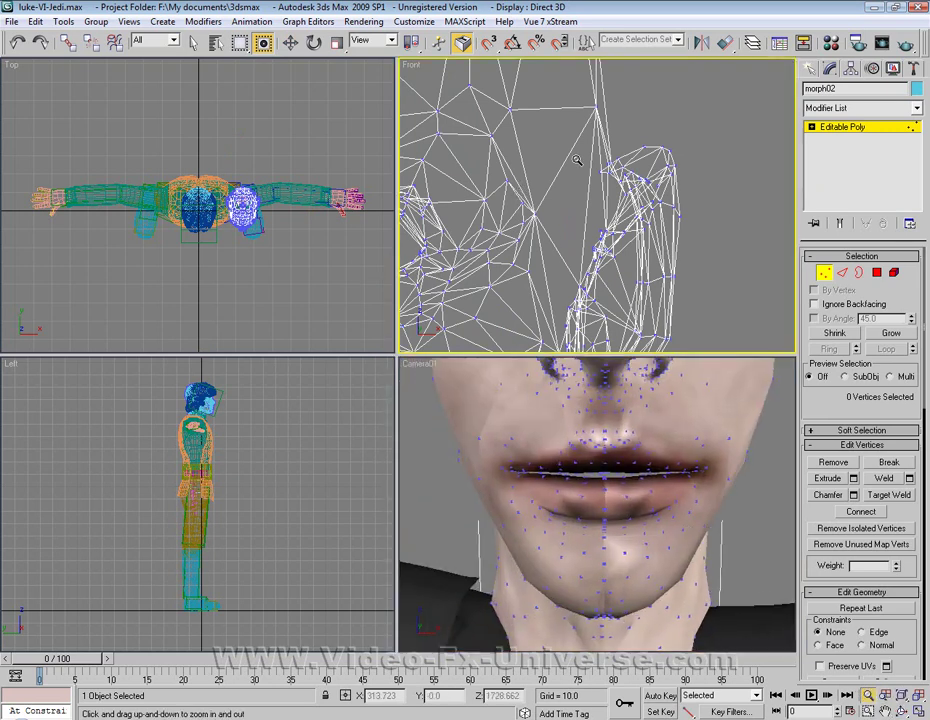
pyautogui.moveTo(706, 150); pyautogui.dragTo(506, 203)
pyautogui.moveTo(506, 203); pyautogui.dragTo(583, 25, button='middle')
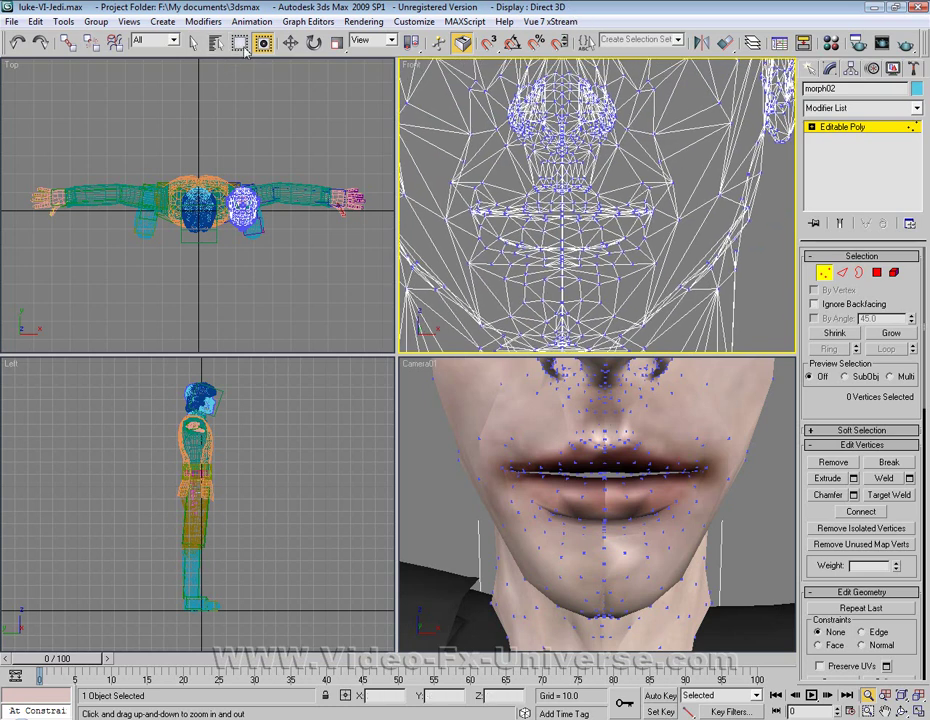
pyautogui.click(290, 42)
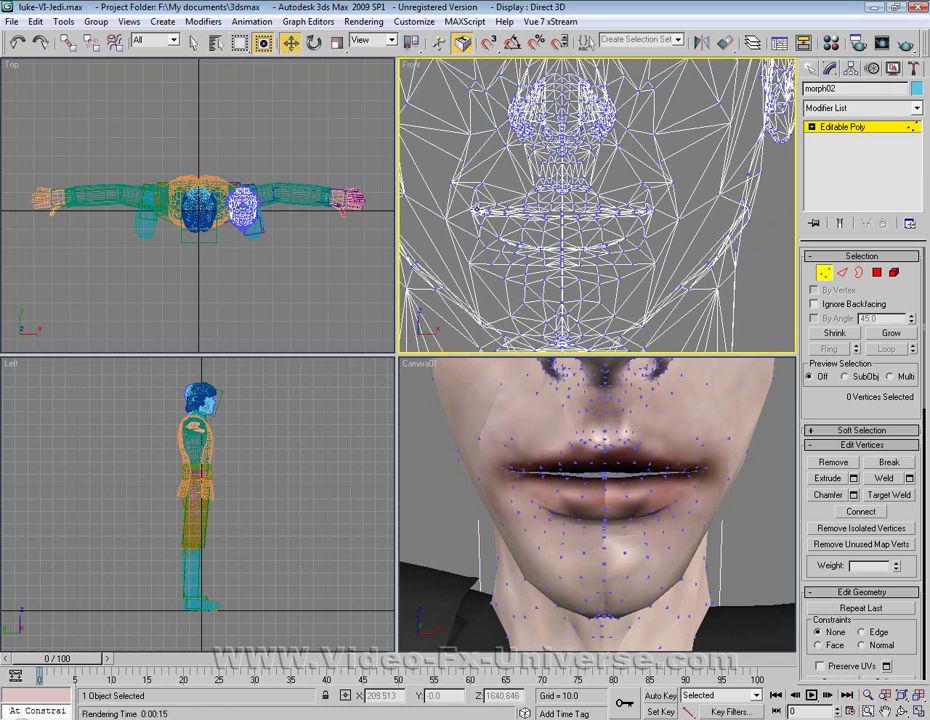
pyautogui.click(481, 209)
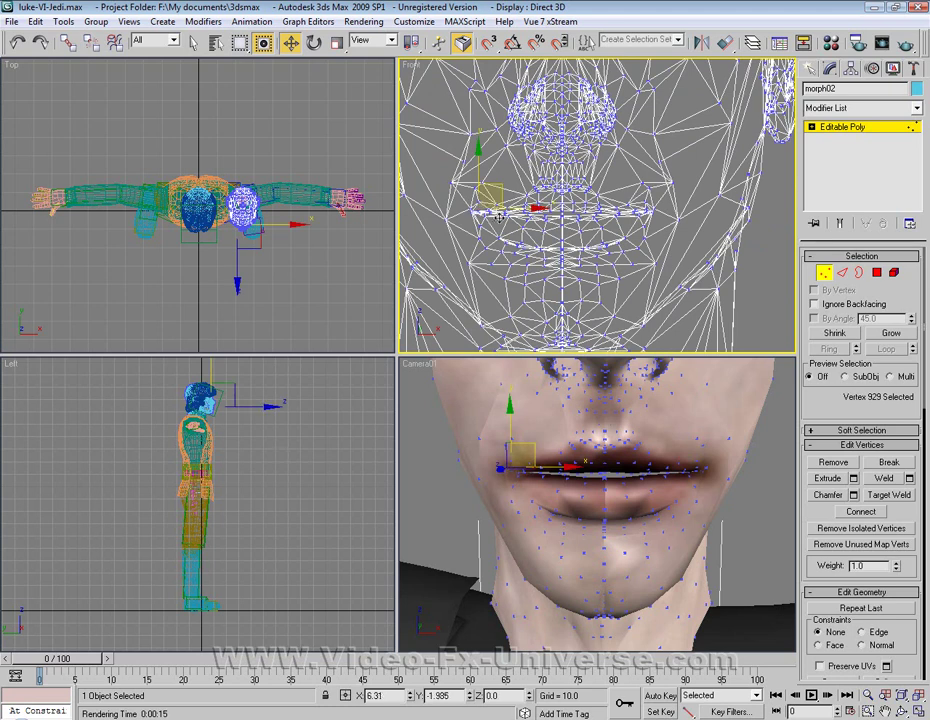
pyautogui.click(193, 42)
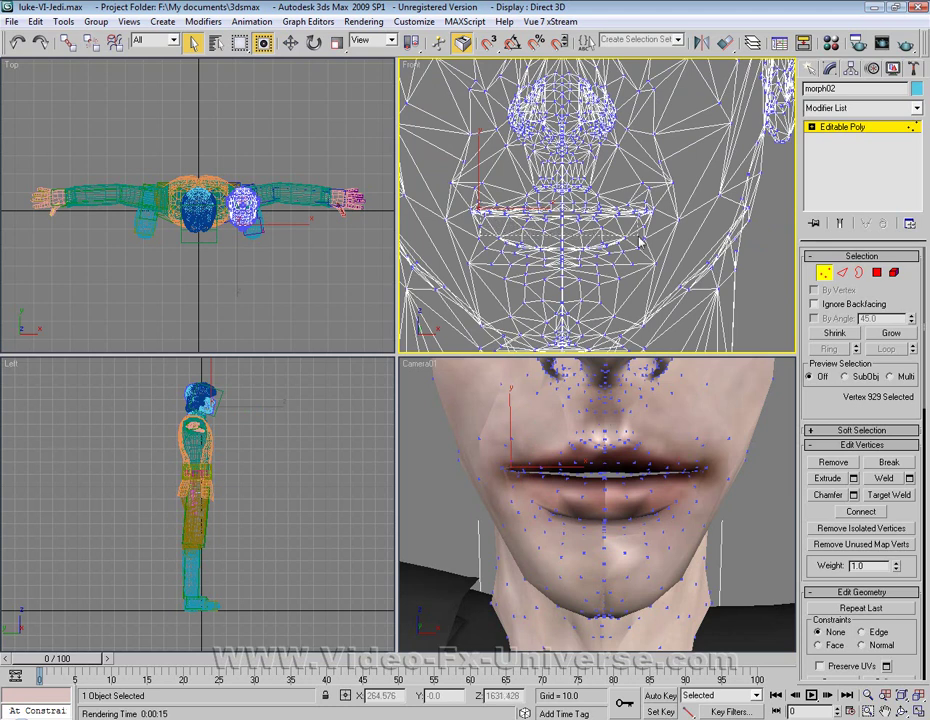
pyautogui.moveTo(640, 237); pyautogui.dragTo(465, 172)
# Step: Try moving the selected mouth-line vertices straight down, and undo the move
pyautogui.press('w')
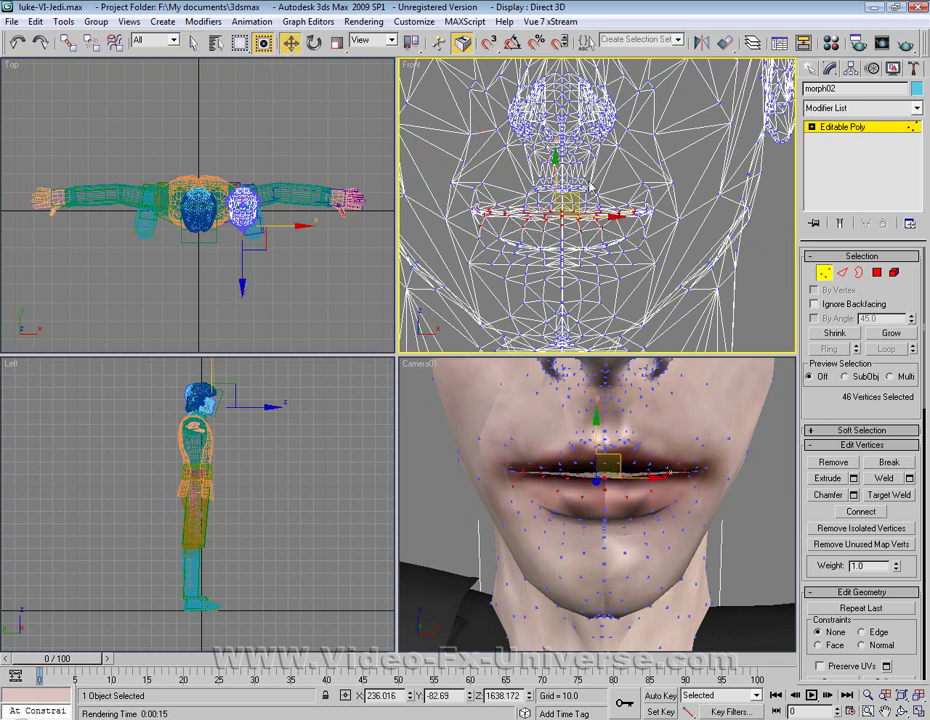
pyautogui.moveTo(554, 170); pyautogui.dragTo(553, 180)
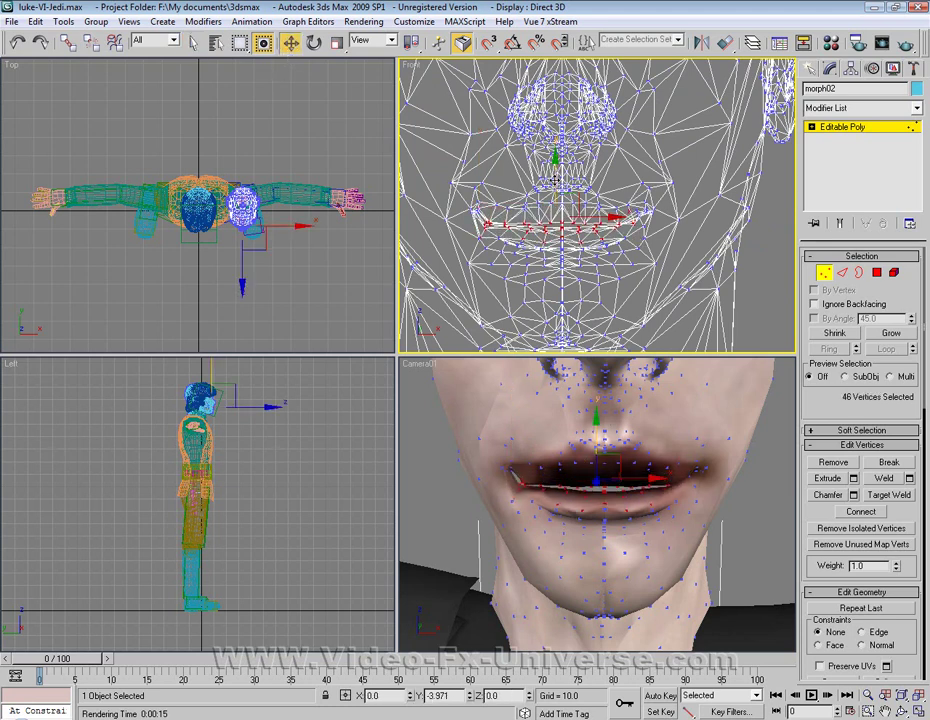
pyautogui.hotkey('ctrl', 'z')
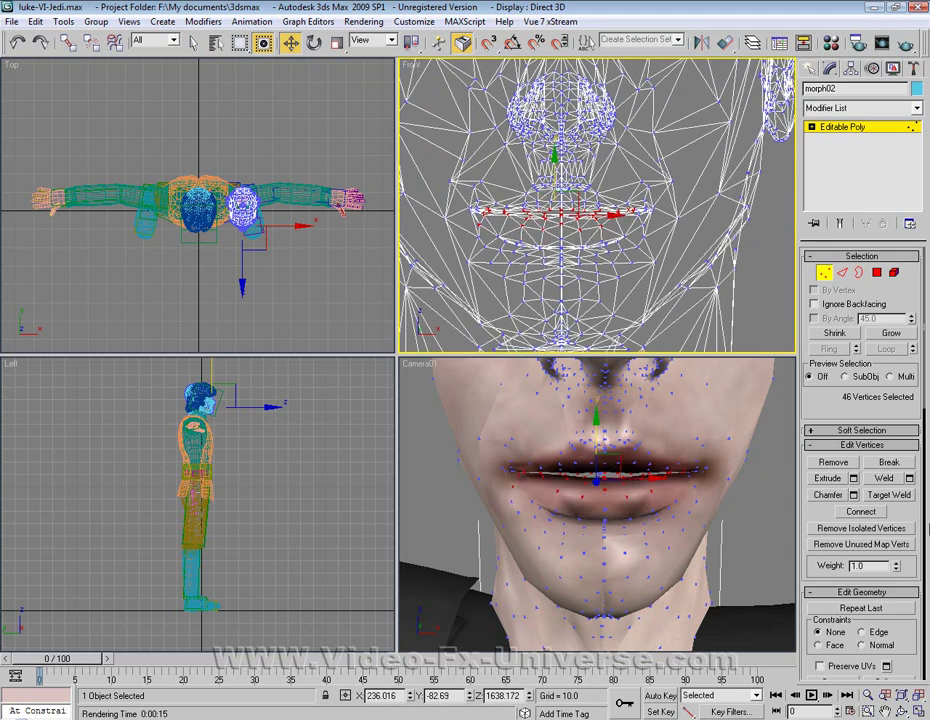
# Step: Remove the upper lip's vertices one by one from the mouth selection, keeping the lower lip's edge selected
pyautogui.click(868, 695)
pyautogui.moveTo(561, 290); pyautogui.dragTo(561, 250)
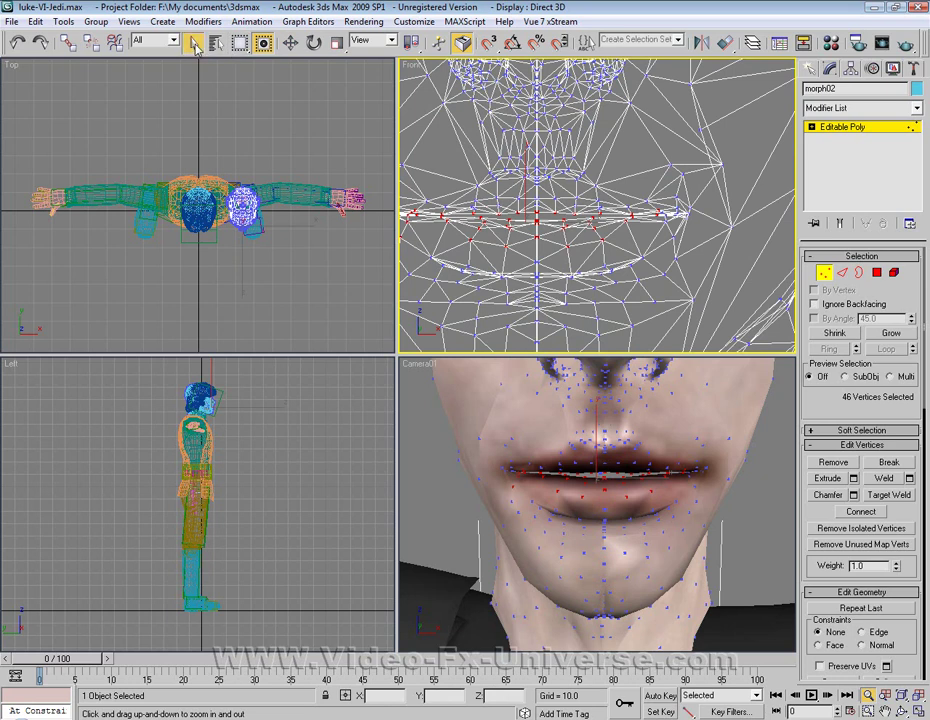
pyautogui.click(192, 42)
pyautogui.keyDown('ctrl'); pyautogui.click(441, 214); pyautogui.keyUp('ctrl')
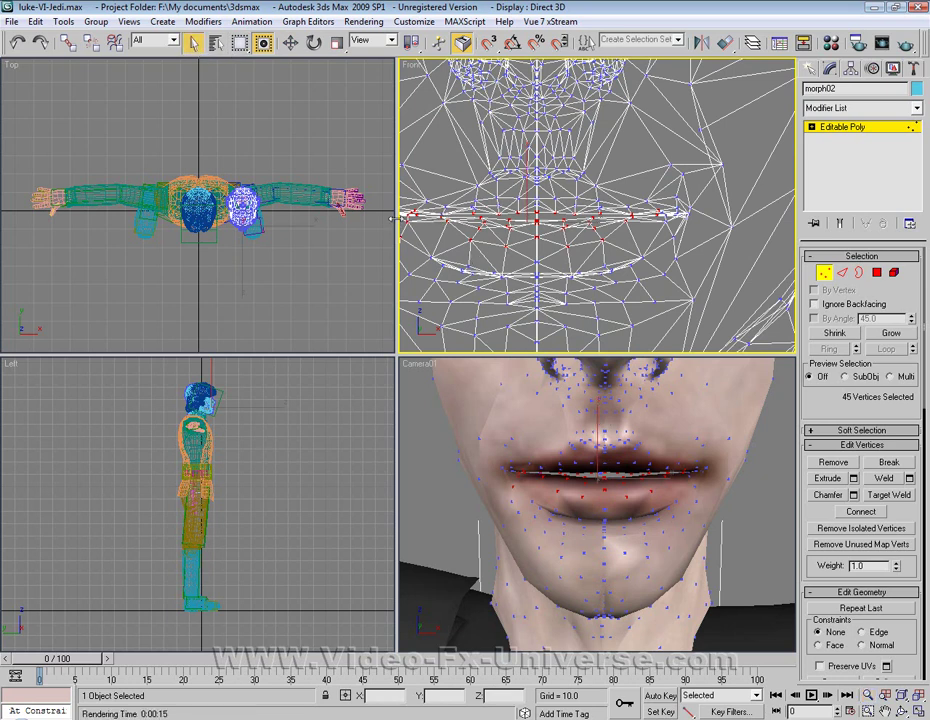
pyautogui.keyDown('ctrl'); pyautogui.click(414, 215); pyautogui.keyUp('ctrl')
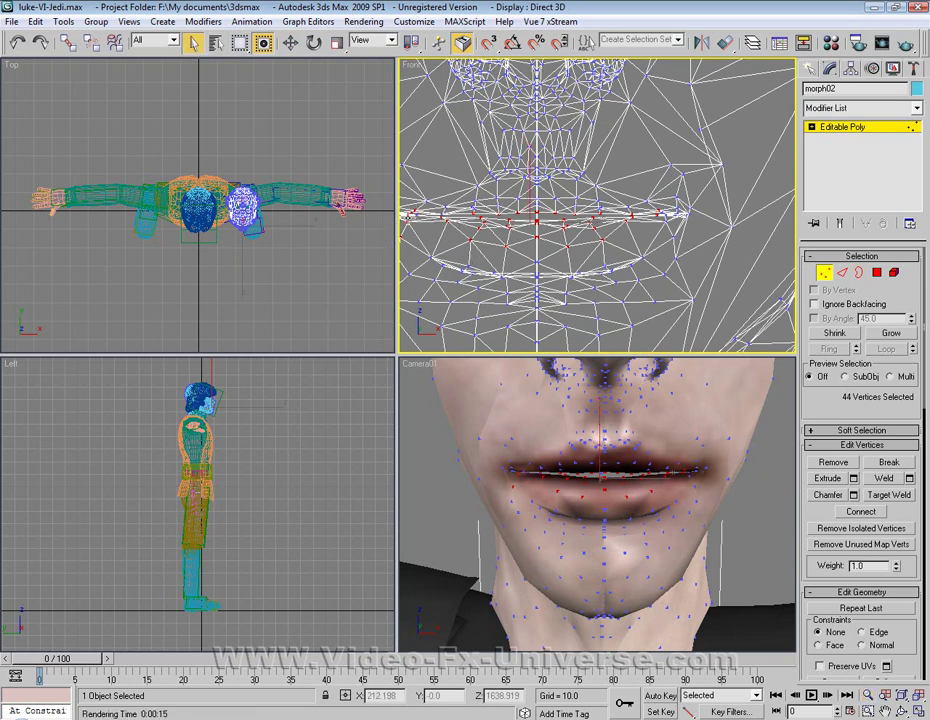
pyautogui.keyDown('alt'); pyautogui.click(409, 214); pyautogui.keyUp('alt')
pyautogui.keyDown('alt'); pyautogui.click(476, 213); pyautogui.keyUp('alt')
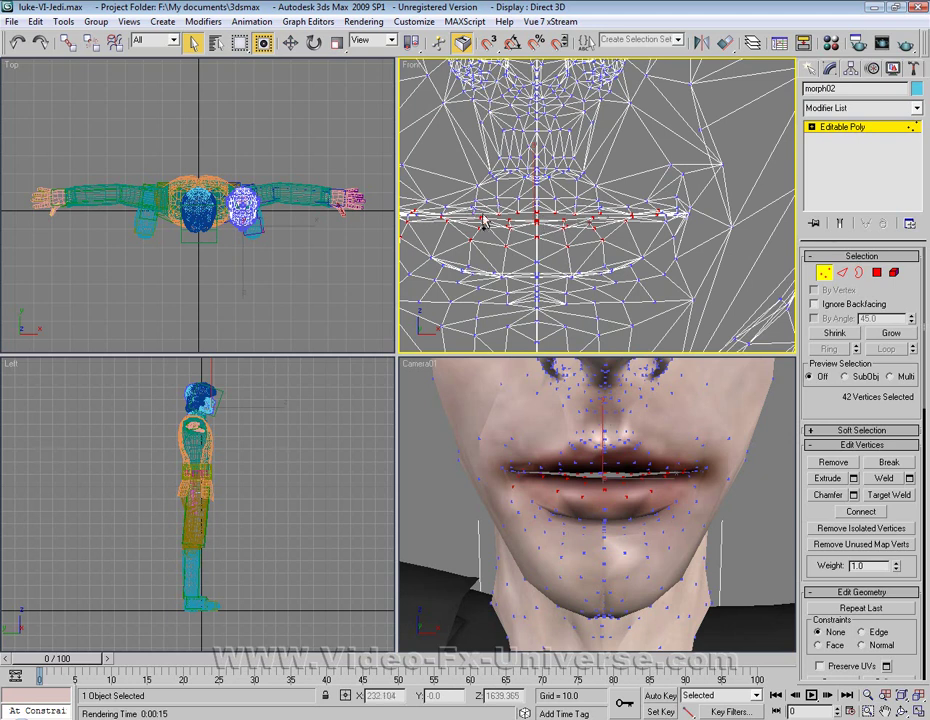
pyautogui.keyDown('alt'); pyautogui.click(528, 221); pyautogui.keyUp('alt')
pyautogui.keyDown('alt'); pyautogui.click(535, 216); pyautogui.keyUp('alt')
pyautogui.keyDown('alt'); pyautogui.click(538, 214); pyautogui.keyUp('alt')
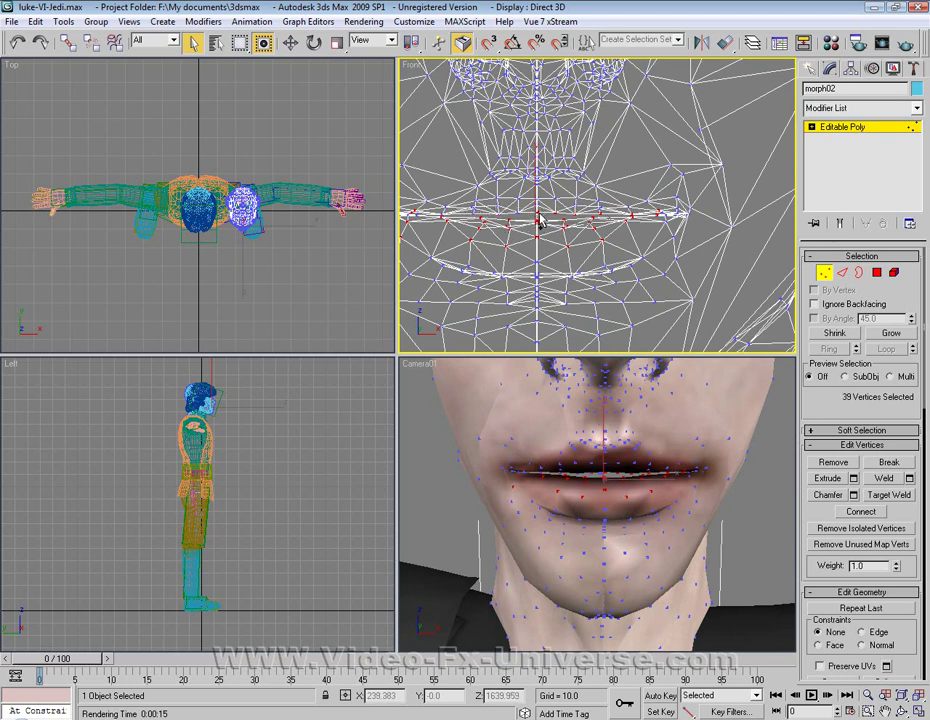
pyautogui.keyDown('alt'); pyautogui.click(601, 212); pyautogui.keyUp('alt')
pyautogui.keyDown('alt'); pyautogui.click(634, 214); pyautogui.keyUp('alt')
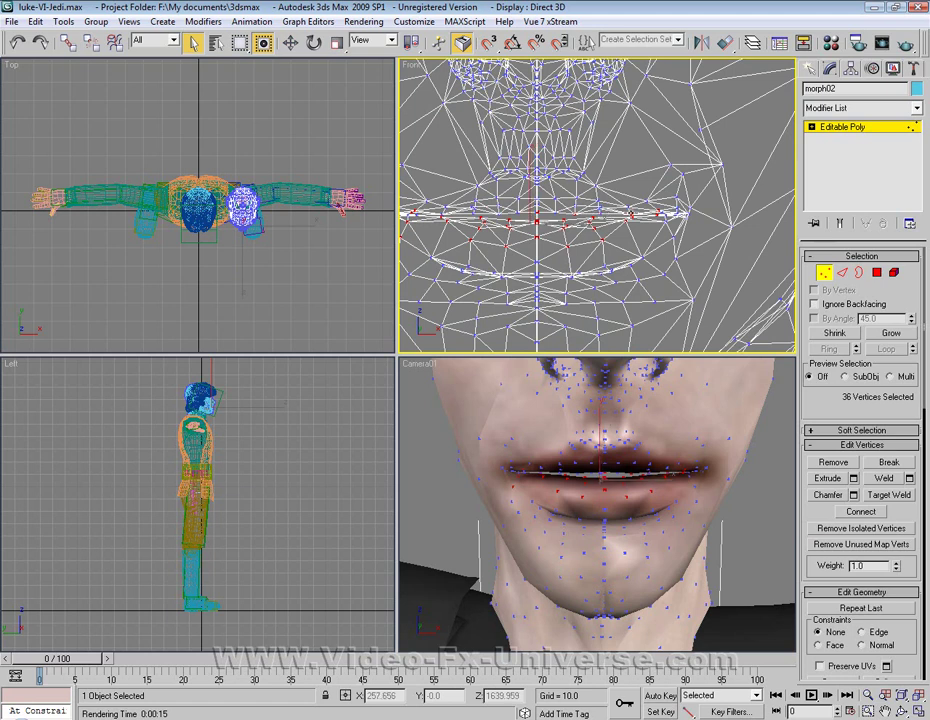
pyautogui.keyDown('alt'); pyautogui.click(658, 209); pyautogui.keyUp('alt')
pyautogui.keyDown('alt'); pyautogui.click(650, 215); pyautogui.keyUp('alt')
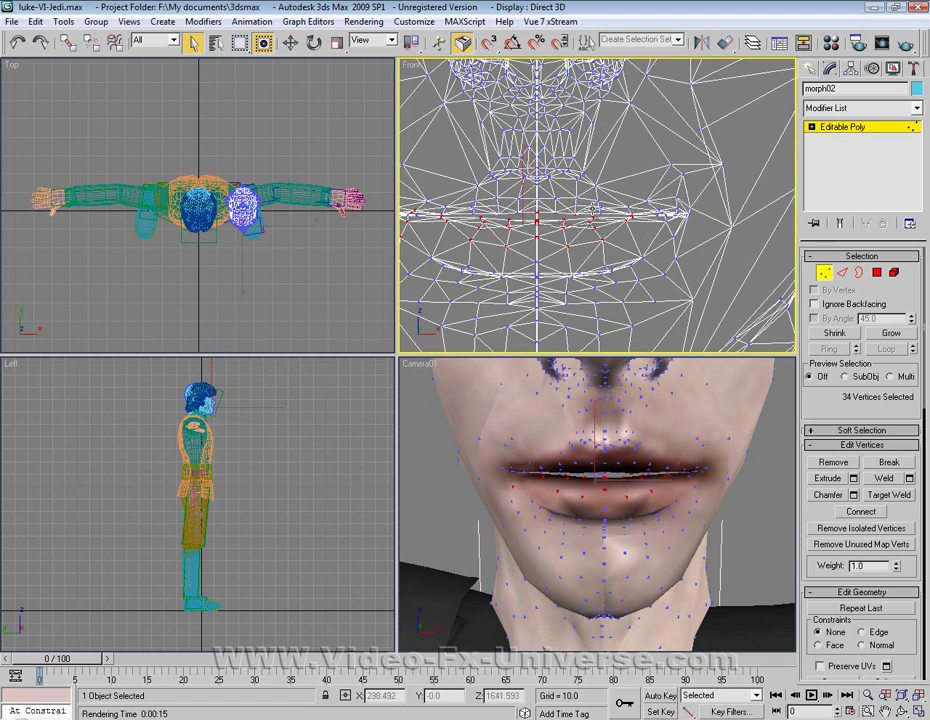
# Step: Try lowering the reduced lip selection to check for stray upper-lip vertices, and undo the move
pyautogui.click(290, 42)
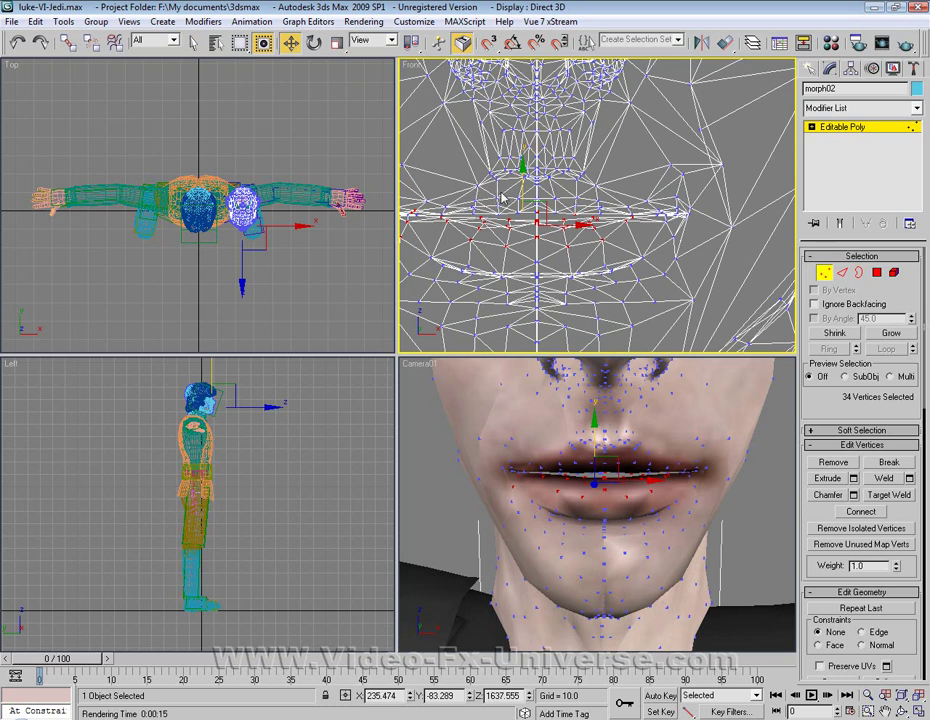
pyautogui.moveTo(520, 172); pyautogui.dragTo(520, 204)
pyautogui.hotkey('ctrl', 'z')
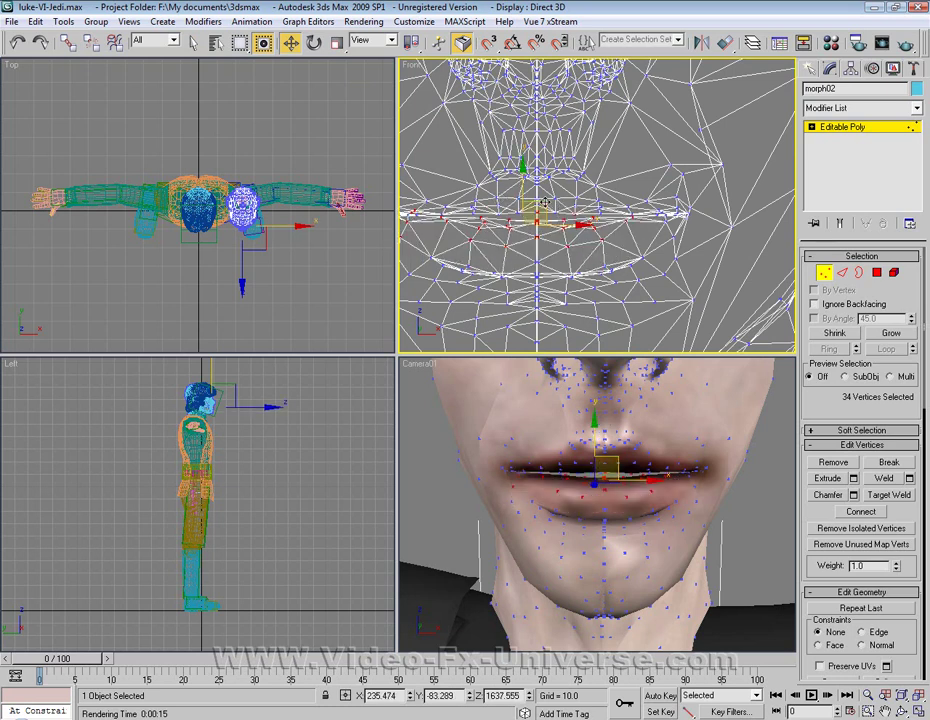
# Step: Deselect two remaining upper-lip vertices and move the lower lip's edge down to open the mouth
pyautogui.keyDown('alt'); pyautogui.click(575, 211); pyautogui.keyUp('alt')
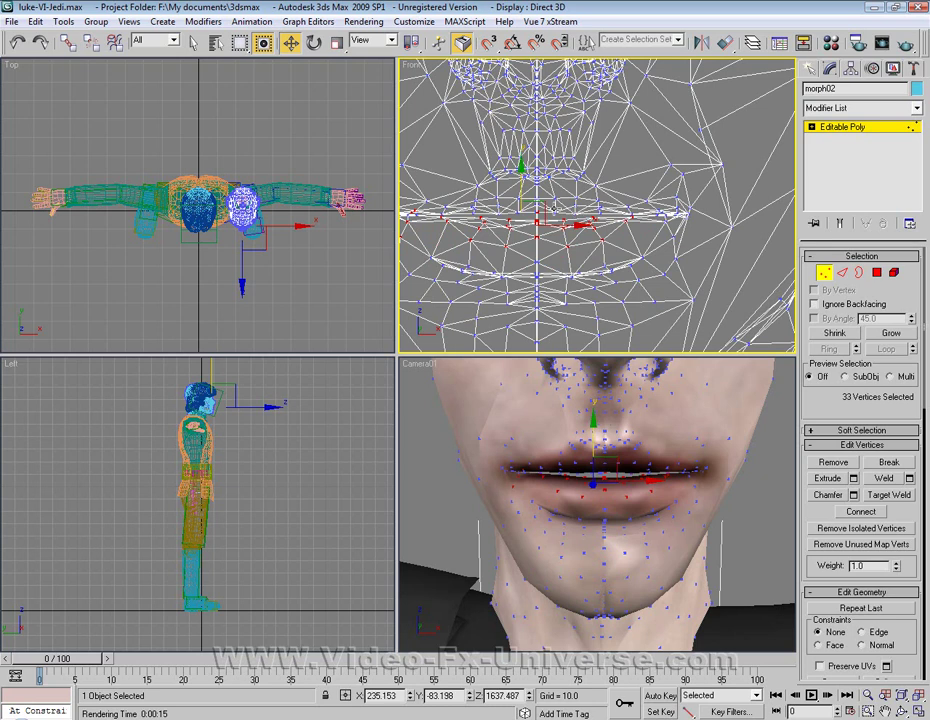
pyautogui.keyDown('alt'); pyautogui.click(537, 212); pyautogui.keyUp('alt')
pyautogui.moveTo(517, 186); pyautogui.dragTo(526, 208)
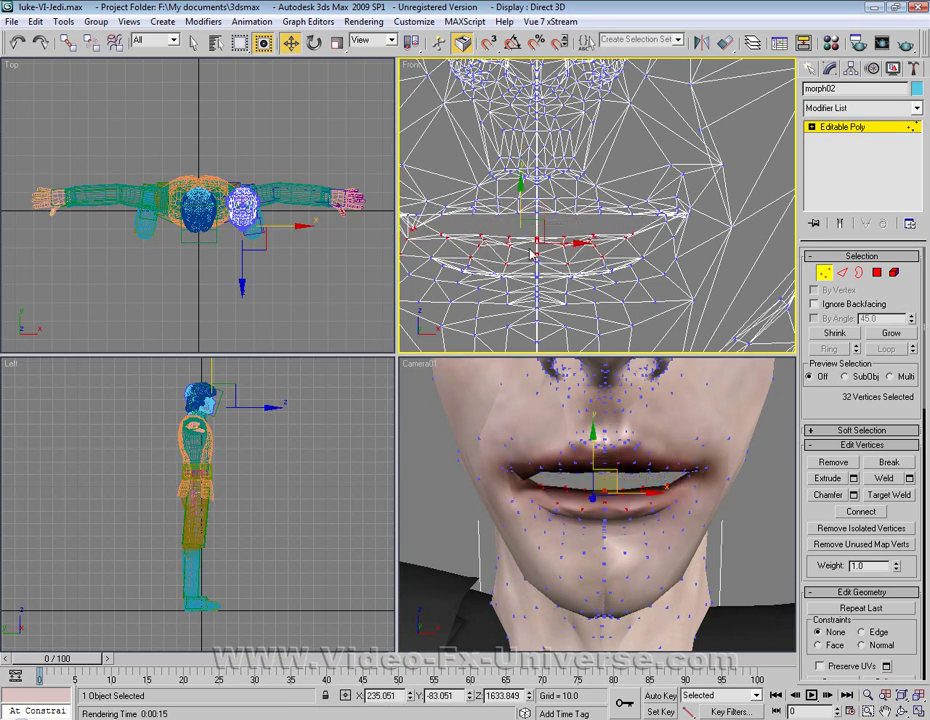
# Step: Lower the vertices along the underside of the lower lip, raising a few vertices near its middle to even out the shape
pyautogui.moveTo(414, 252); pyautogui.dragTo(657, 291)
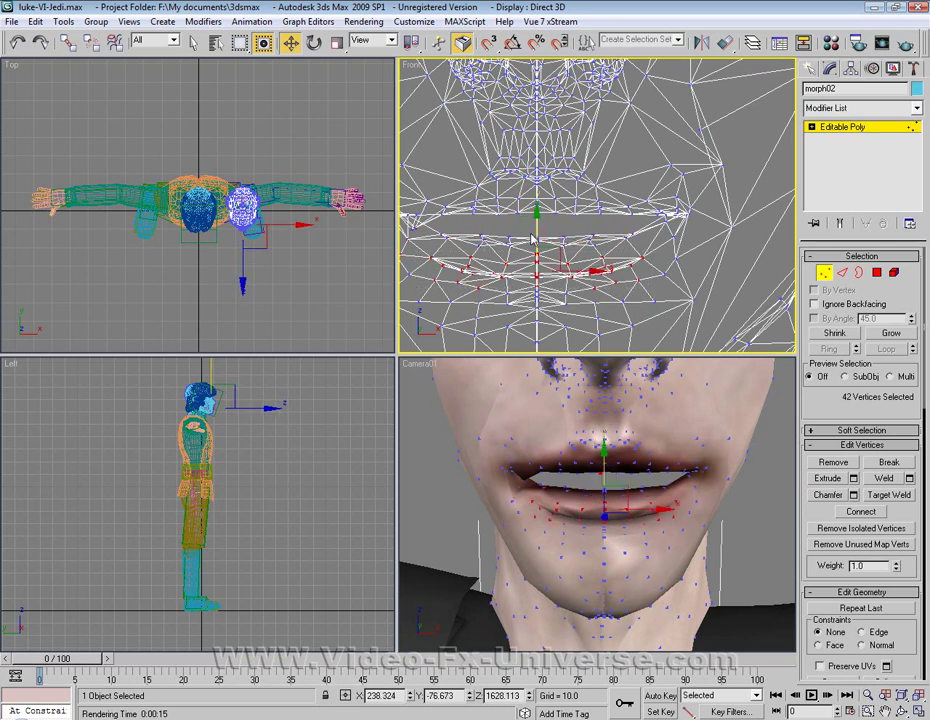
pyautogui.moveTo(535, 238); pyautogui.dragTo(547, 277)
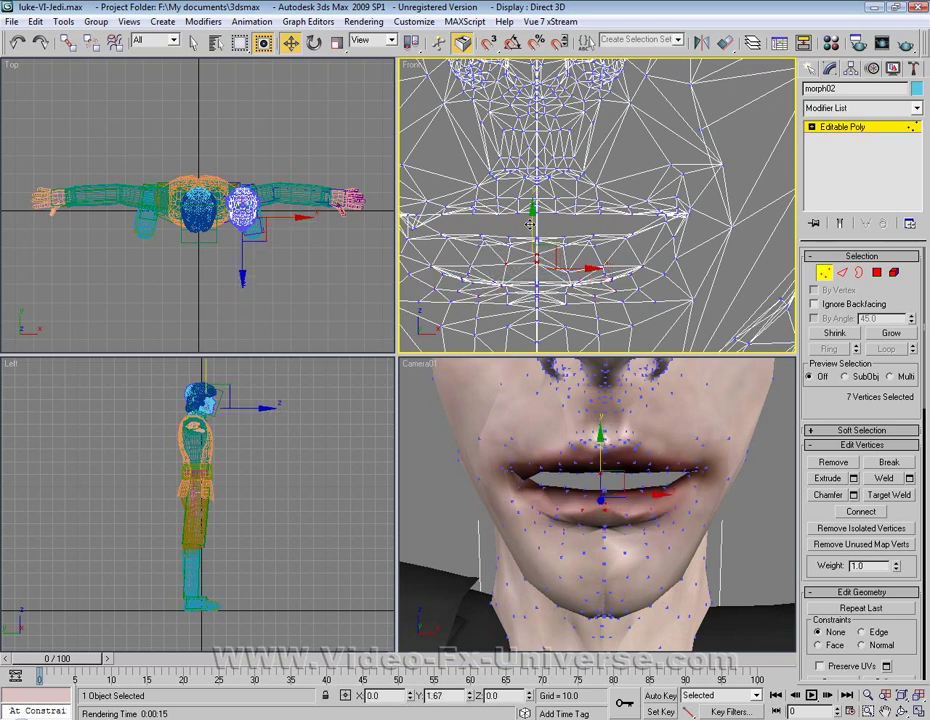
pyautogui.moveTo(530, 233); pyautogui.dragTo(530, 223)
pyautogui.moveTo(423, 262); pyautogui.dragTo(650, 305)
pyautogui.moveTo(533, 247)
pyautogui.mouseDown()
pyautogui.moveTo(533, 259)
pyautogui.moveTo(533, 248)
pyautogui.mouseUp()
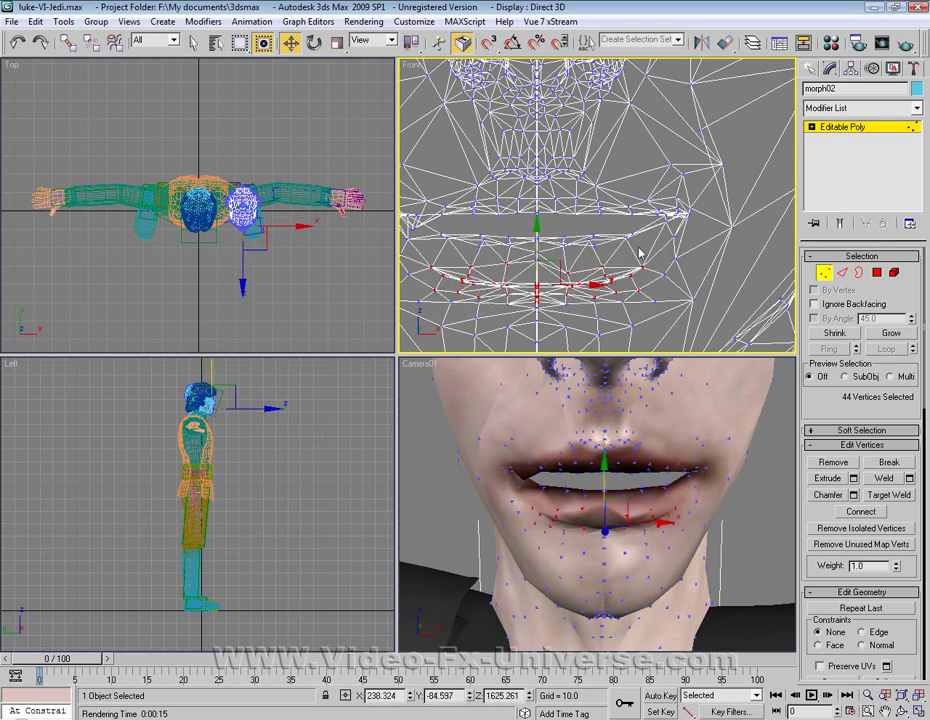
# Step: Select the vertices along the upper lip's lower edge and raise them about 2 units
pyautogui.moveTo(412, 199); pyautogui.dragTo(666, 215)
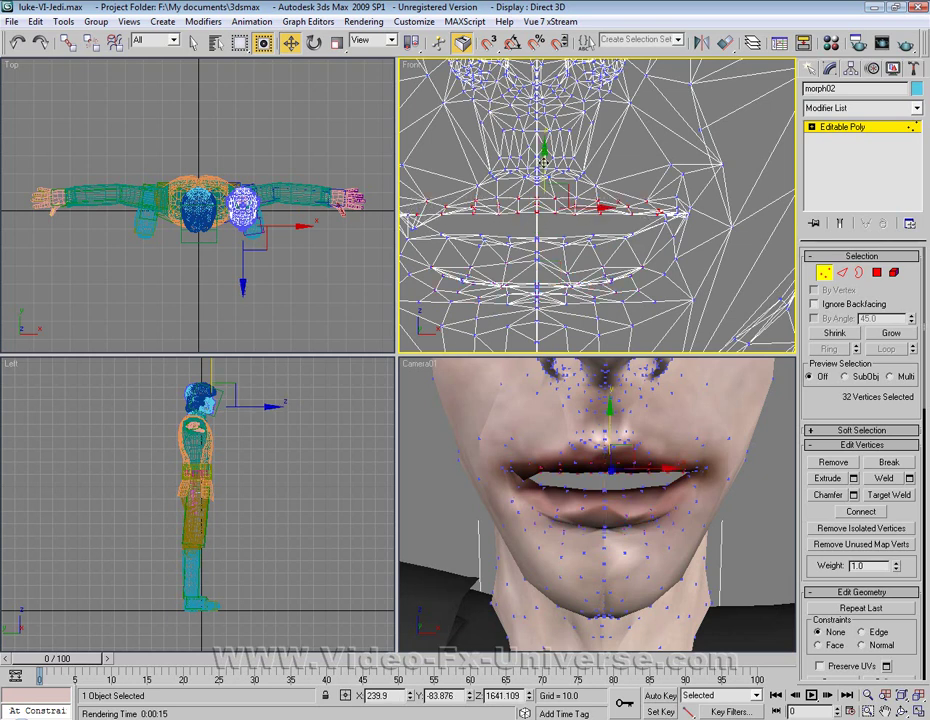
pyautogui.moveTo(542, 158); pyautogui.dragTo(541, 155)
pyautogui.moveTo(541, 153); pyautogui.dragTo(541, 149)
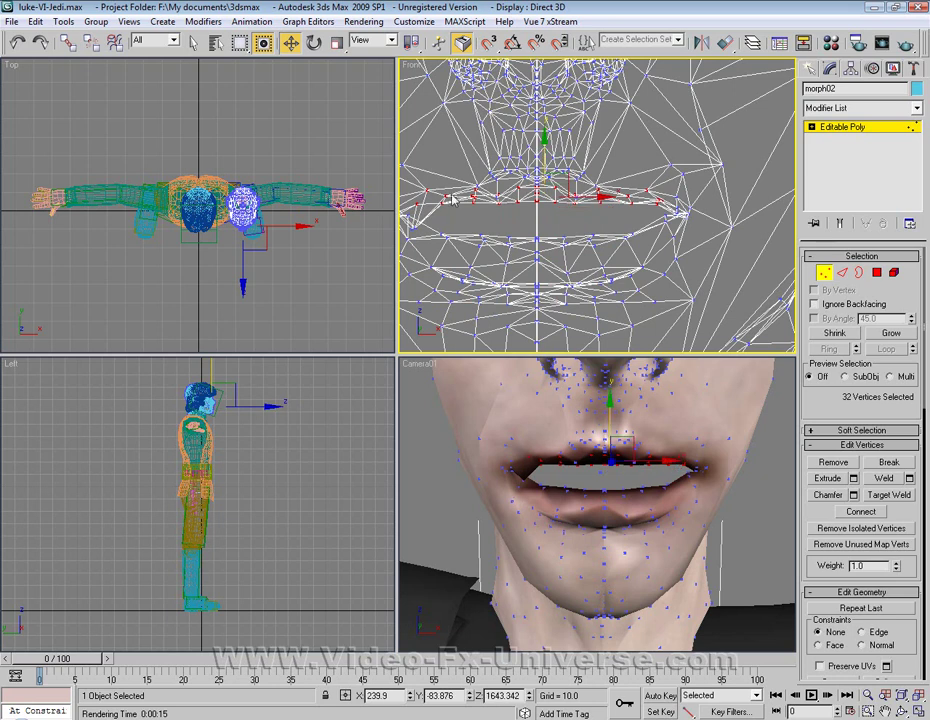
# Step: Select the lower lip's vertices and rotate them 10 degrees about the X axis
pyautogui.keyDown('ctrl'); pyautogui.moveTo(427, 231); pyautogui.dragTo(664, 291); pyautogui.keyUp('ctrl')
pyautogui.click(313, 42)
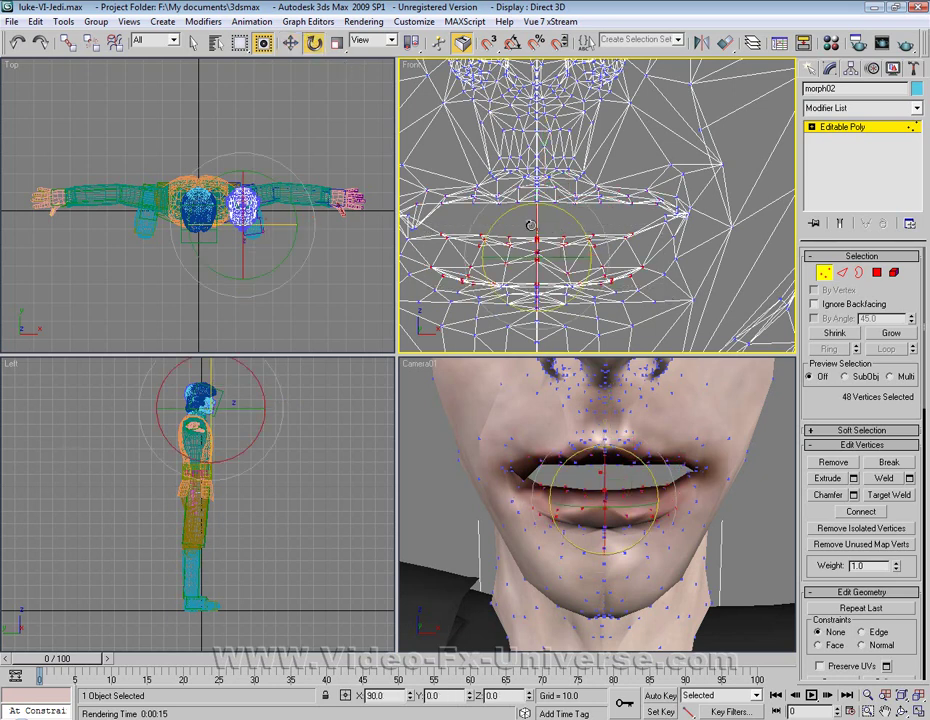
pyautogui.moveTo(530, 226); pyautogui.dragTo(548, 240)
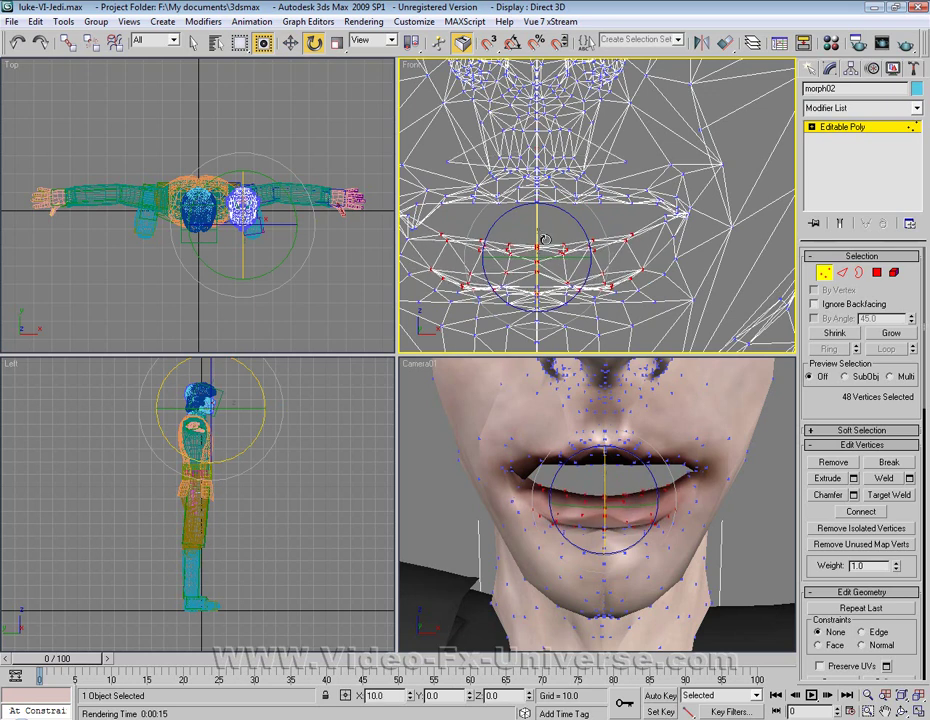
# Step: Leave vertex editing on morph02 and select the original luke tete head with its Morpher modifier
pyautogui.click(869, 695)
pyautogui.moveTo(599, 519)
pyautogui.mouseDown()
pyautogui.moveTo(599, 560)
pyautogui.moveTo(599, 517)
pyautogui.mouseUp()
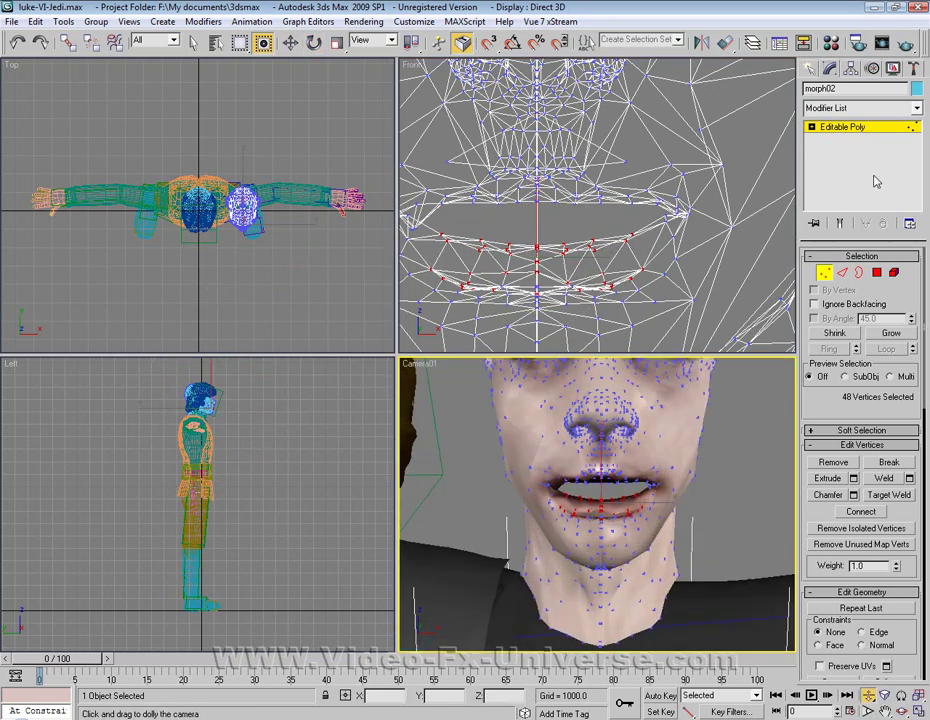
pyautogui.press('1')
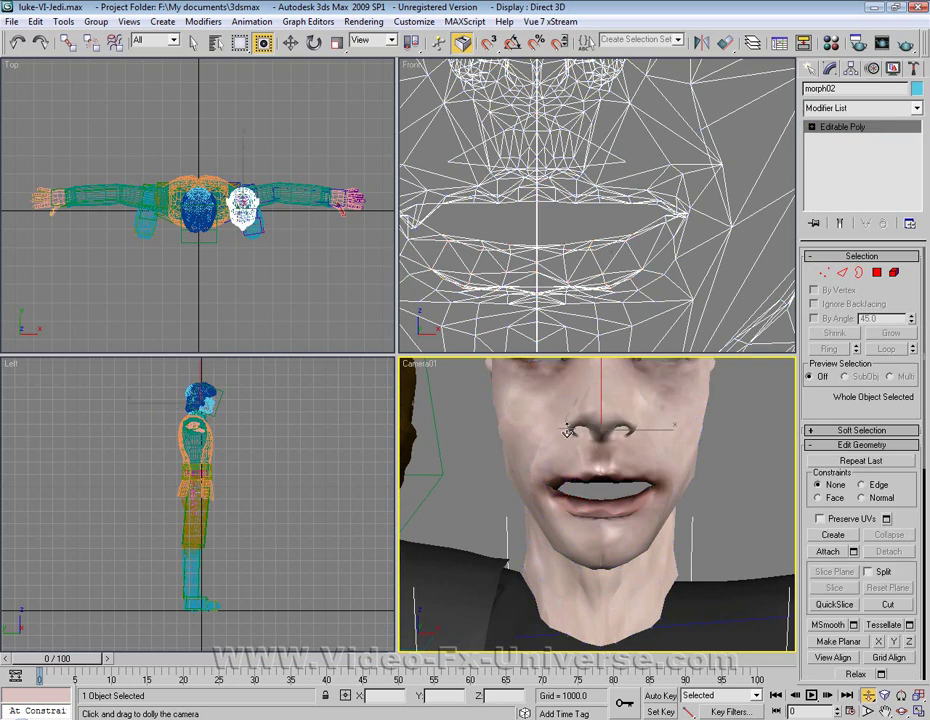
pyautogui.moveTo(567, 430); pyautogui.dragTo(571, 438)
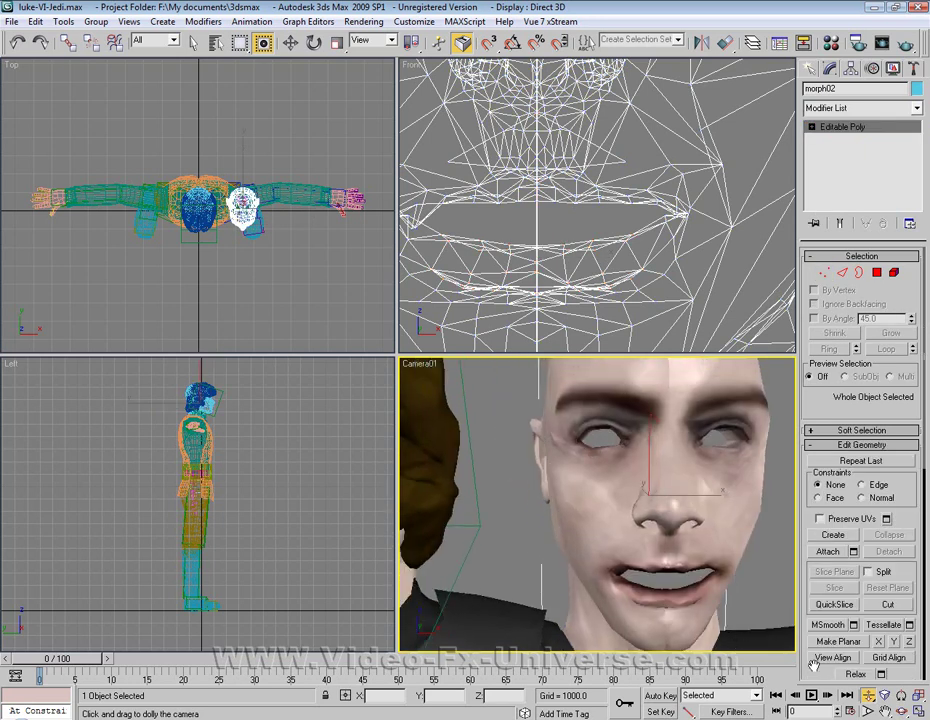
pyautogui.moveTo(613, 539); pyautogui.dragTo(613, 547)
pyautogui.moveTo(533, 530); pyautogui.dragTo(553, 527, button='middle')
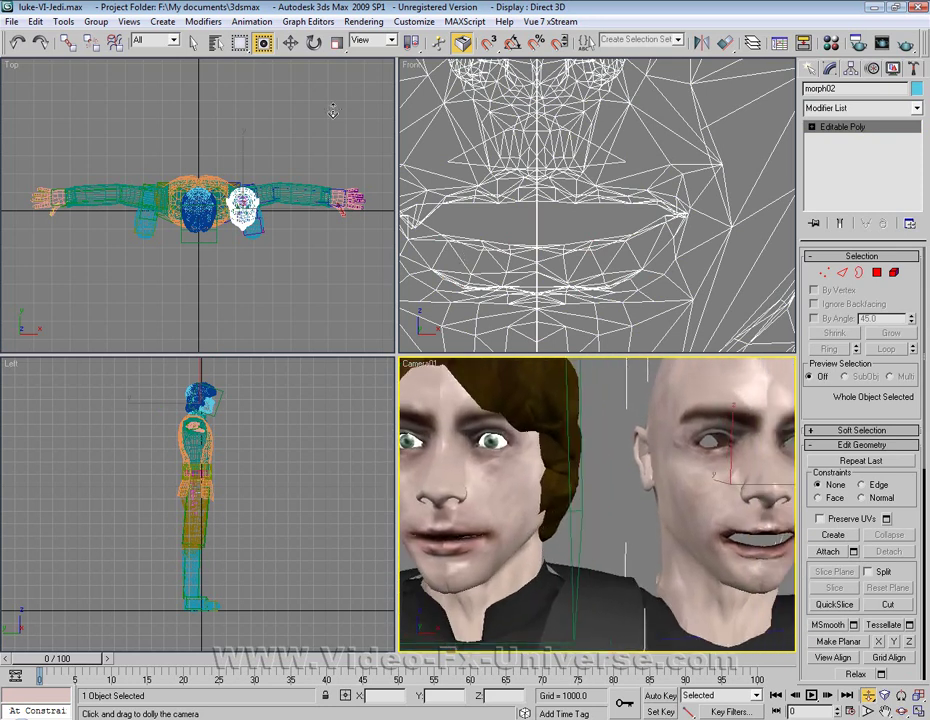
pyautogui.click(291, 43)
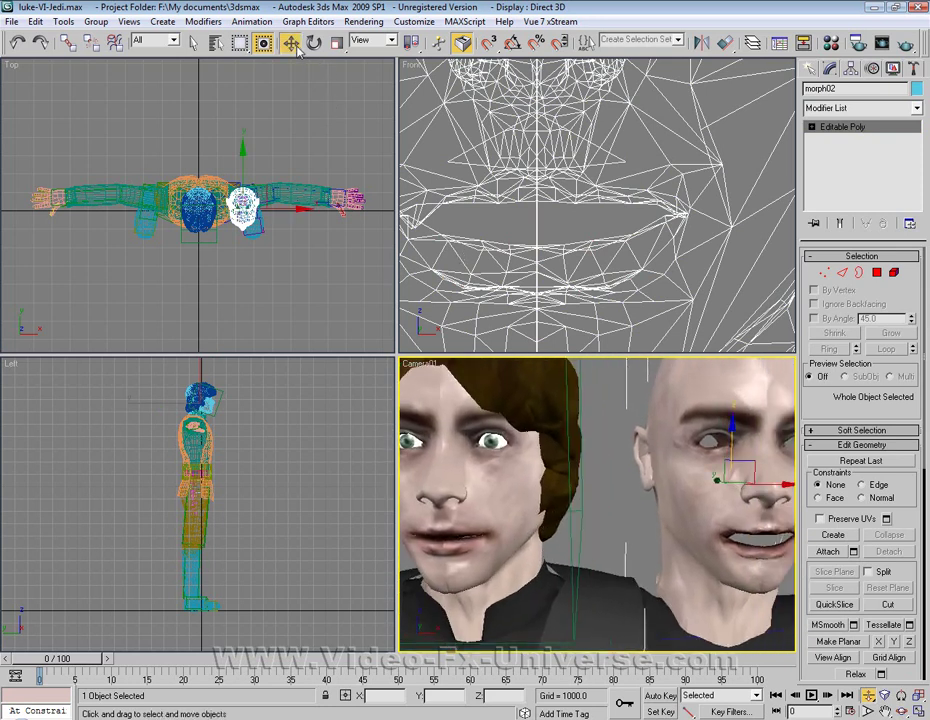
pyautogui.click(452, 464)
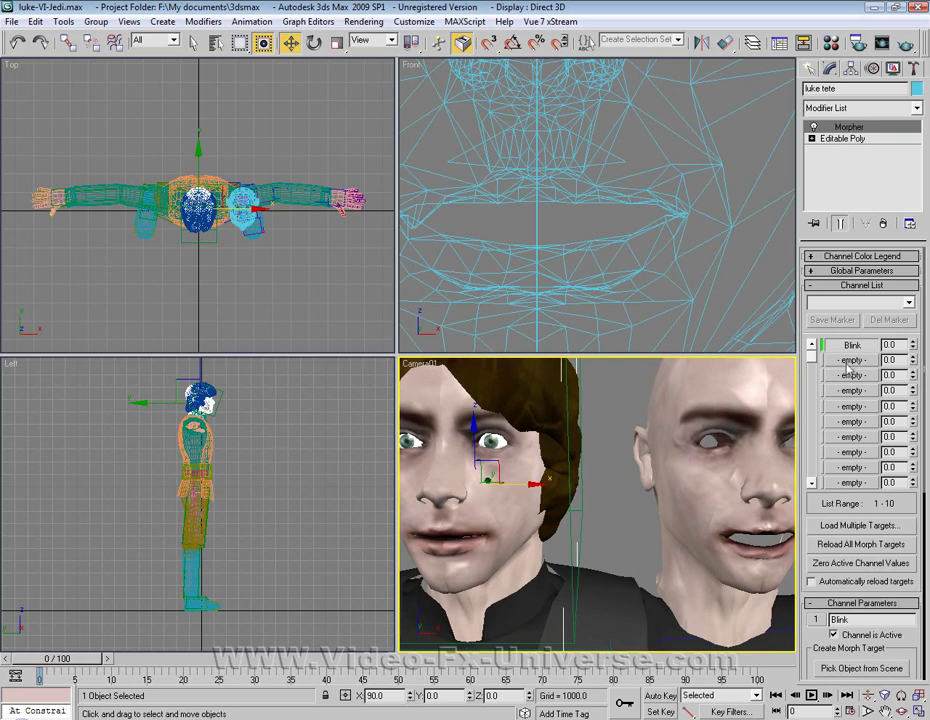
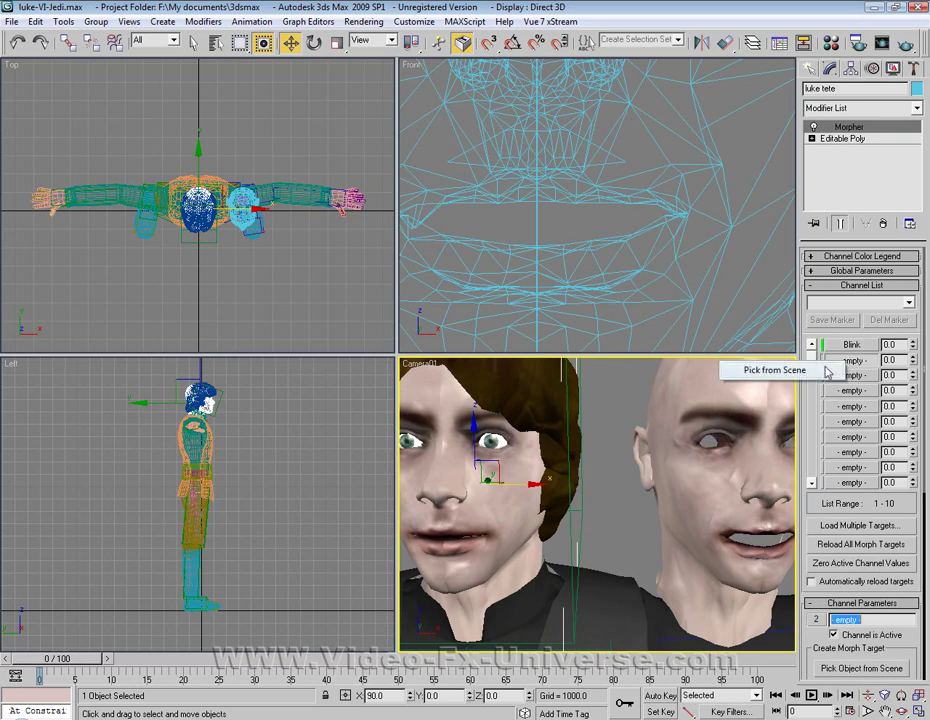
# Step: Load the morph02 head as the target of the Morpher's second channel and try the channel's value
pyautogui.click(685, 381)
pyautogui.moveTo(562, 410); pyautogui.dragTo(777, 455, button='middle')
pyautogui.moveTo(913, 362)
pyautogui.mouseDown()
pyautogui.moveTo(913, 340)
pyautogui.moveTo(915, 383)
pyautogui.moveTo(909, 222)
pyautogui.moveTo(918, 356)
pyautogui.mouseUp()
# Step: Select the morph02 head and hide it, leaving only the original head in view
pyautogui.moveTo(612, 386); pyautogui.dragTo(575, 396, button='middle')
pyautogui.click(575, 396)
pyautogui.rightClick(574, 394)
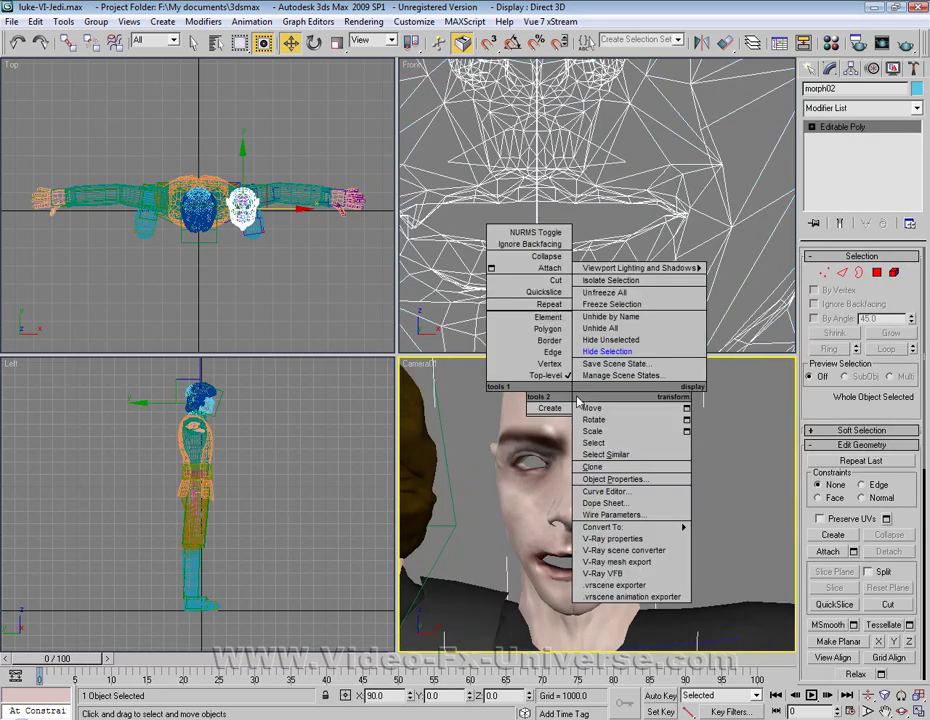
pyautogui.click(600, 351)
pyautogui.moveTo(551, 470); pyautogui.dragTo(545, 469, button='middle')
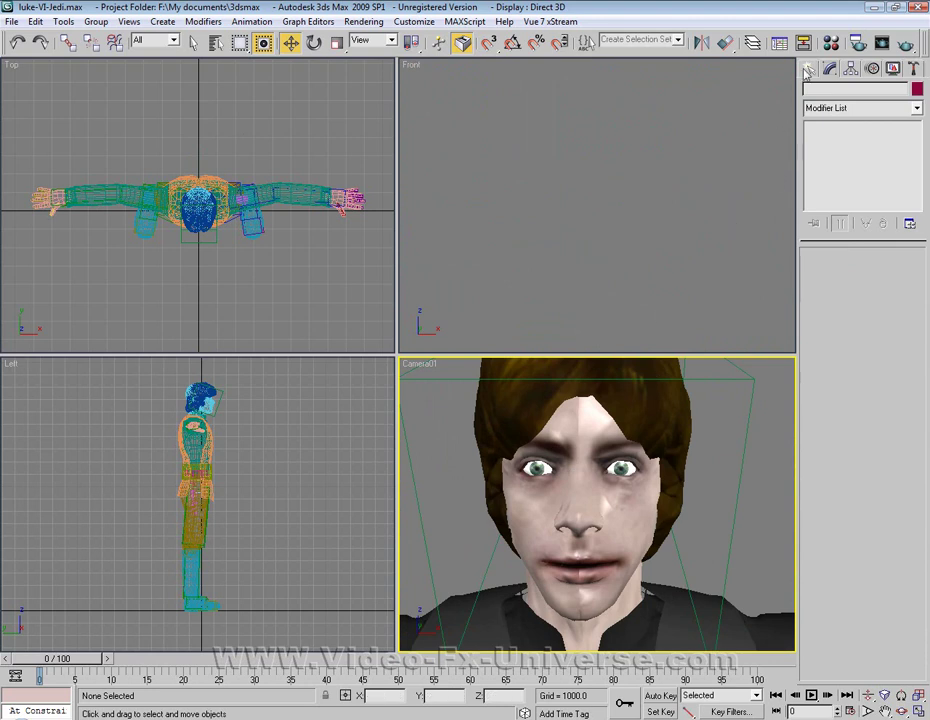
# Step: Create a dummy helper about the size of an eye in the Front view, near the luke oeil 01 eye
pyautogui.click(806, 70)
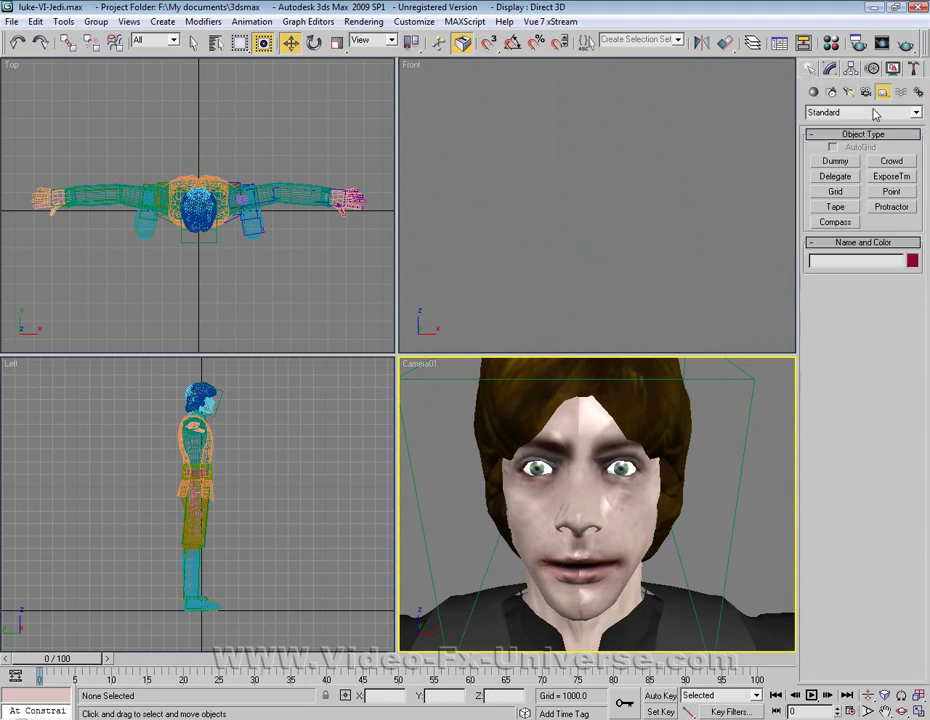
pyautogui.click(836, 161)
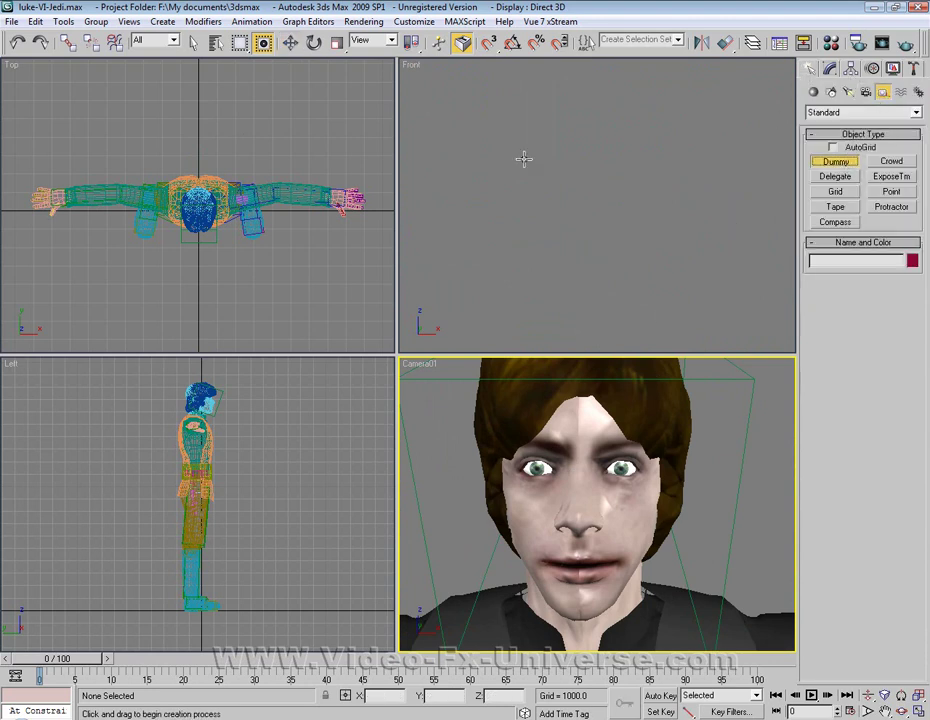
pyautogui.scroll(-5, 440, 157)
pyautogui.moveTo(456, 157); pyautogui.dragTo(687, 191, button='middle')
pyautogui.scroll(3, 680, 189)
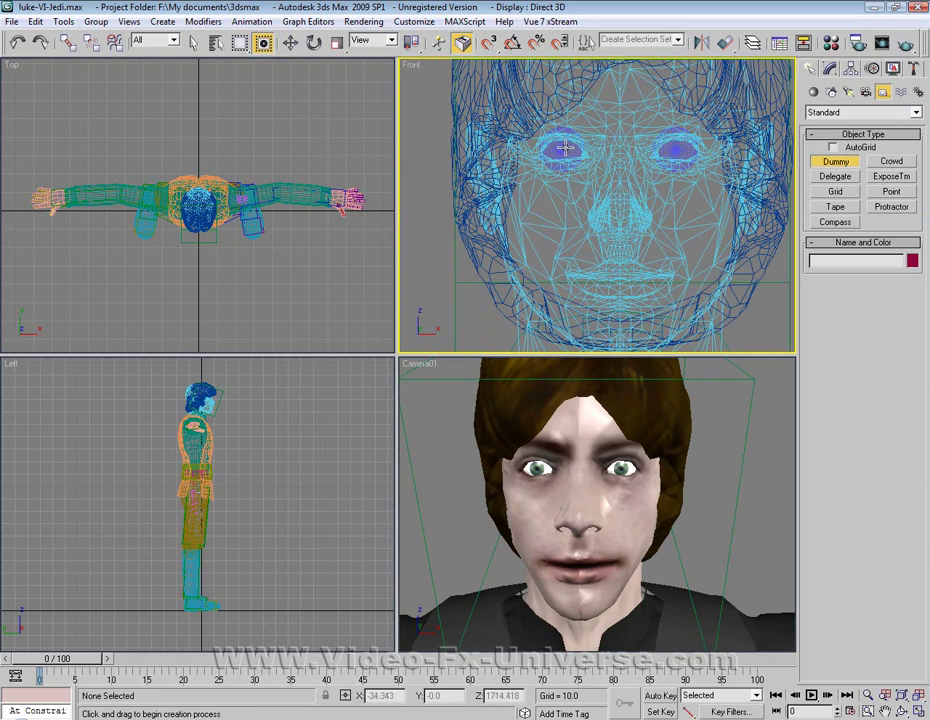
pyautogui.moveTo(535, 129); pyautogui.dragTo(580, 162)
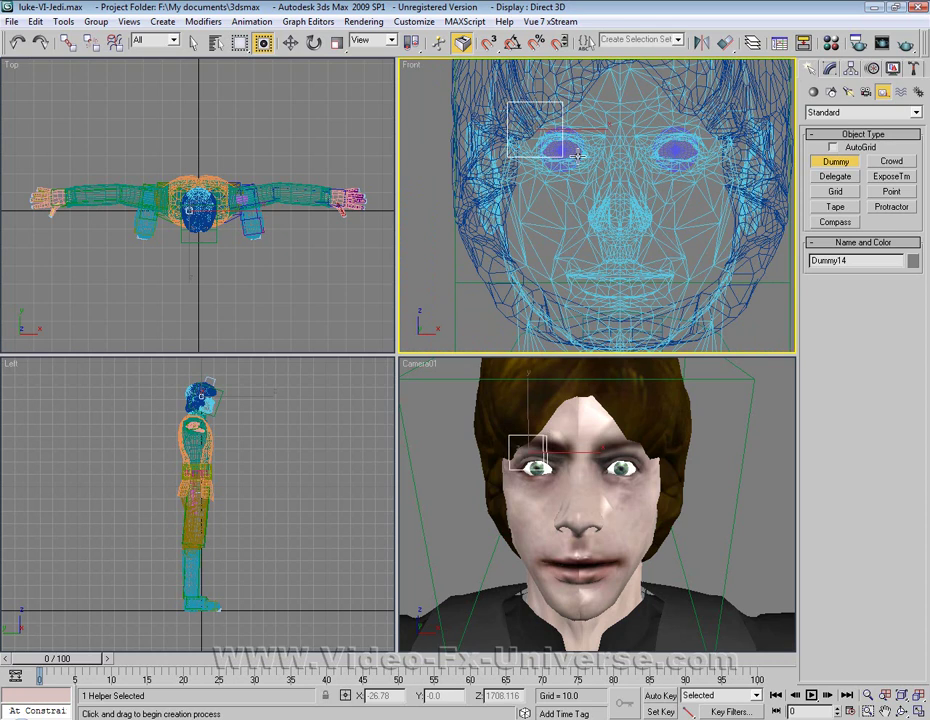
# Step: Center the dummy on the luke oeil 01 eye and clone it onto the other eye as a single copy
pyautogui.press('w')
pyautogui.moveTo(561, 112)
pyautogui.mouseDown()
pyautogui.moveTo(584, 130)
pyautogui.moveTo(727, 154)
pyautogui.mouseUp()
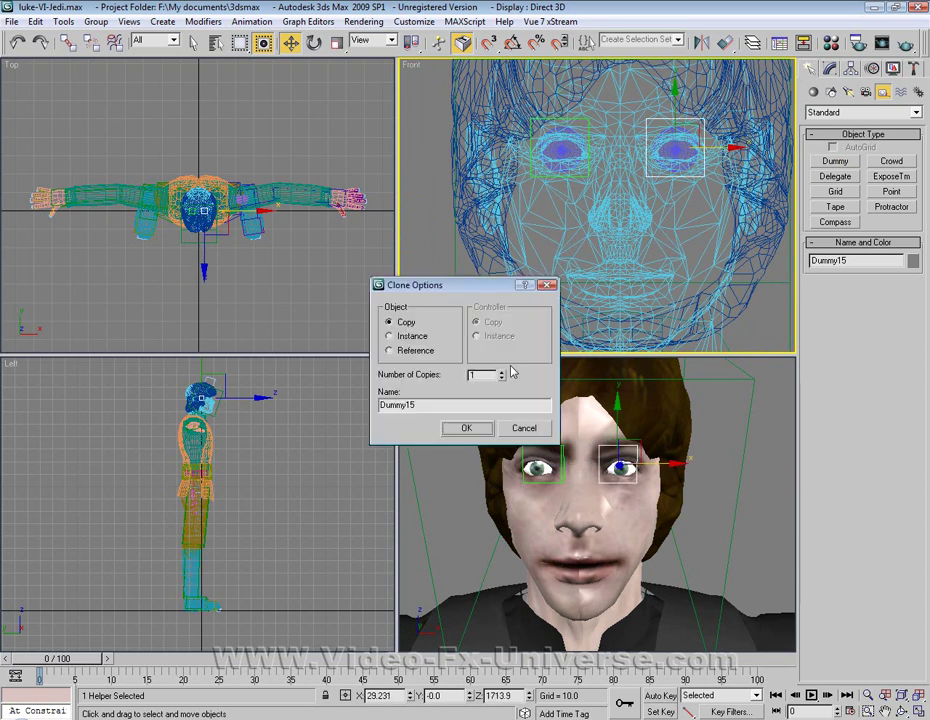
pyautogui.click(484, 432)
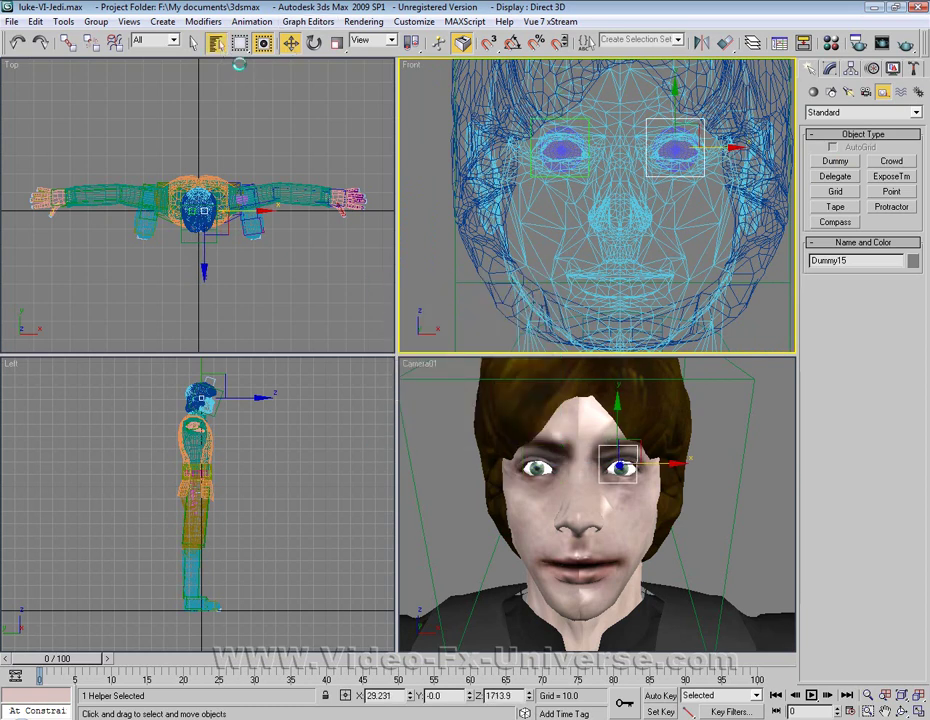
# Step: Select both eye dummies and move them straight forward in front of the face, to about Y -433
pyautogui.click(215, 43)
pyautogui.keyDown('ctrl'); pyautogui.click(358, 553); pyautogui.keyUp('ctrl')
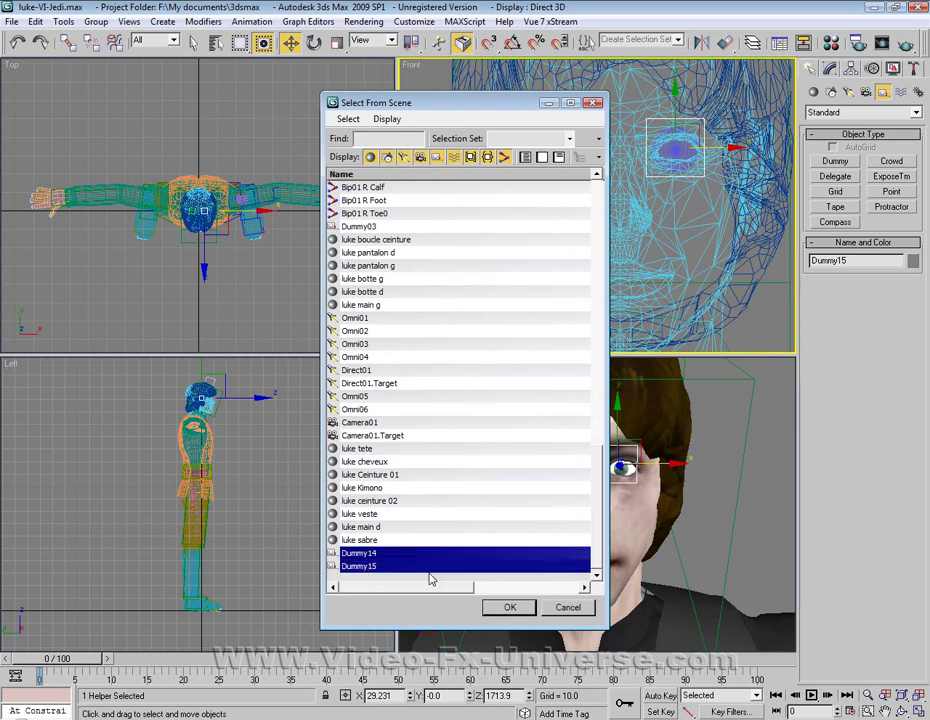
pyautogui.click(522, 603)
pyautogui.rightClick(245, 417)
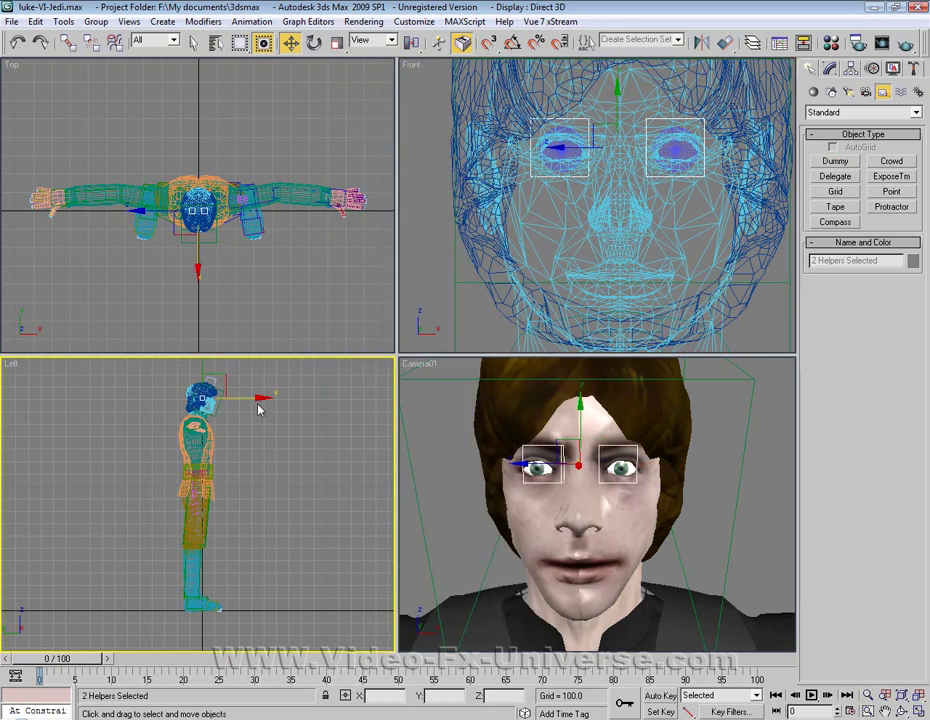
pyautogui.moveTo(254, 399); pyautogui.dragTo(307, 402)
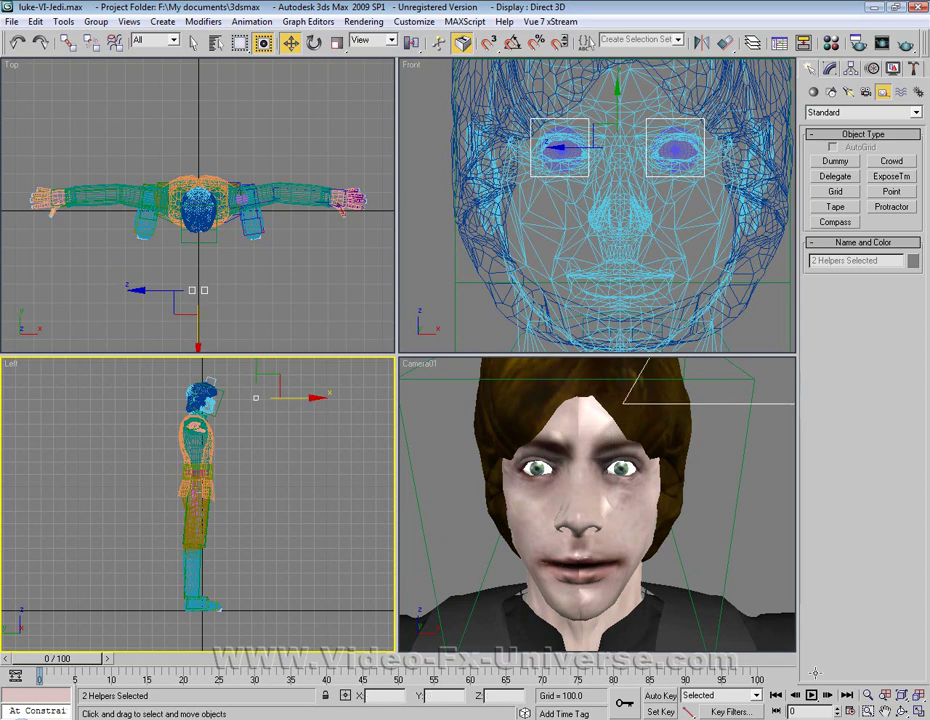
pyautogui.click(866, 695)
pyautogui.moveTo(634, 505); pyautogui.dragTo(632, 515)
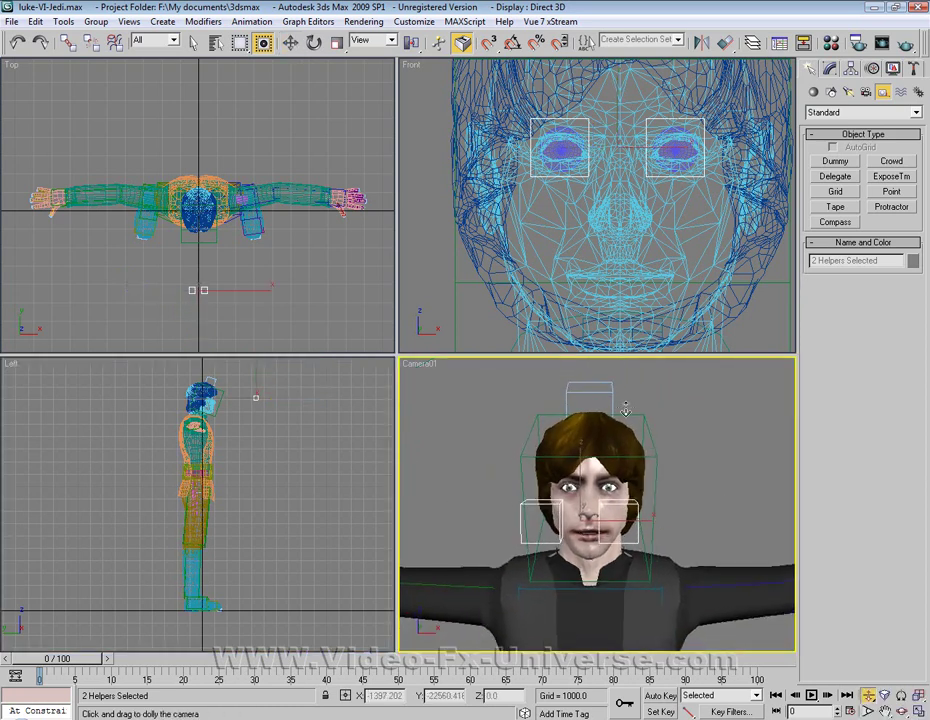
# Step: Place a point helper midway between the two dummies and raise it to eye height, at about Z 1711
pyautogui.click(891, 191)
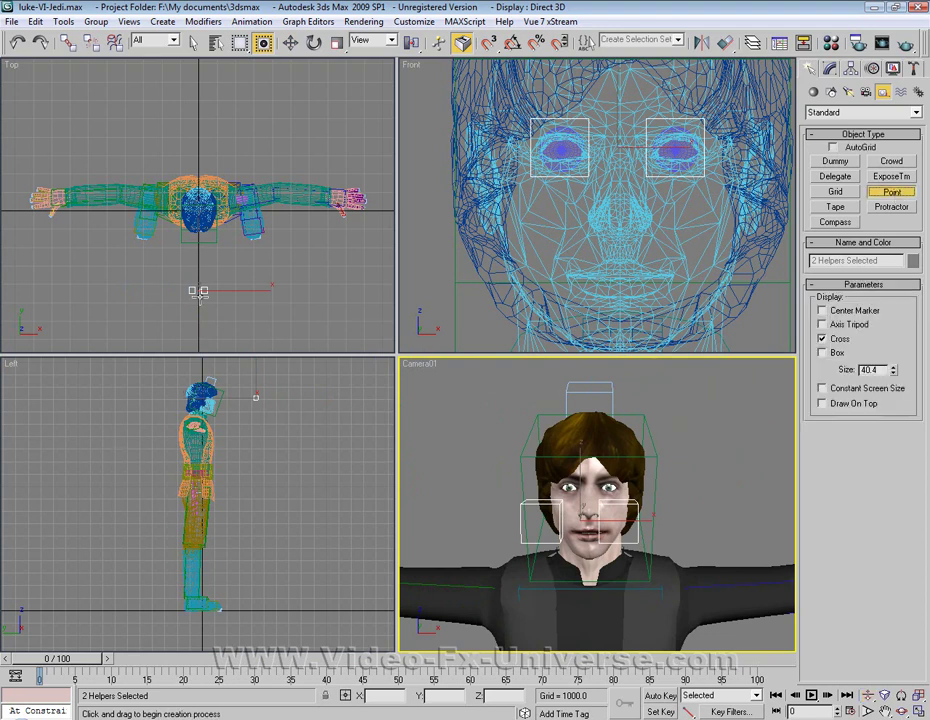
pyautogui.scroll(10, 199, 295)
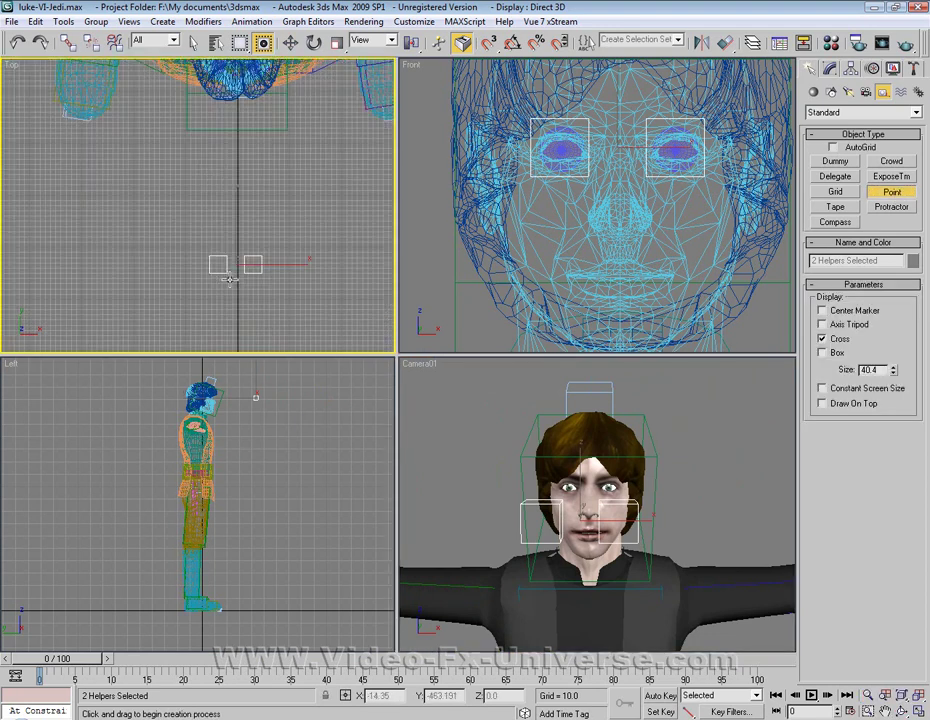
pyautogui.click(236, 264)
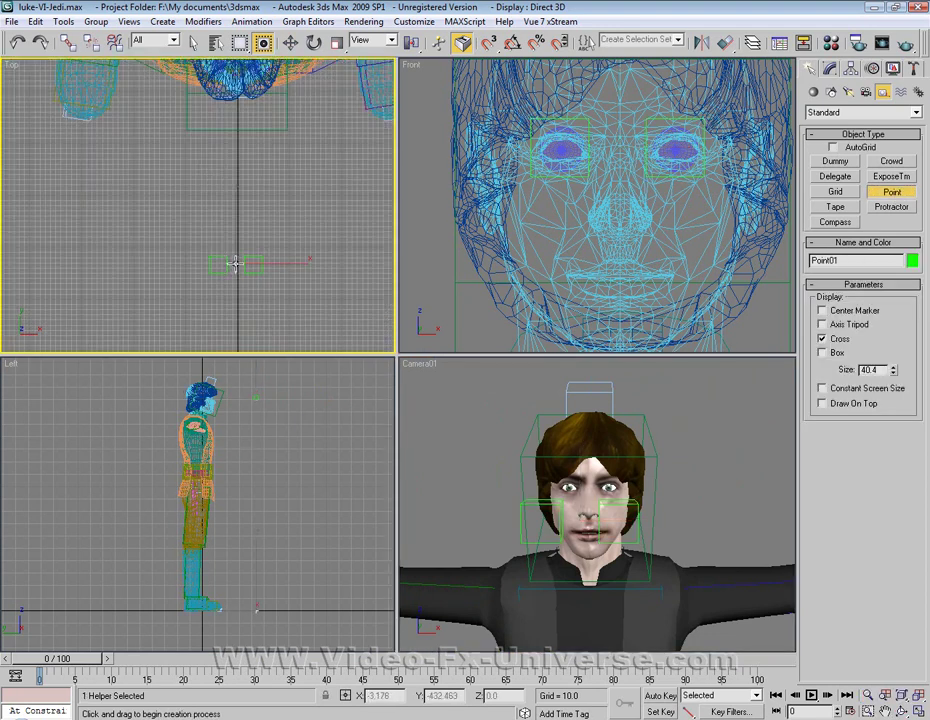
pyautogui.click(290, 43)
pyautogui.rightClick(280, 596)
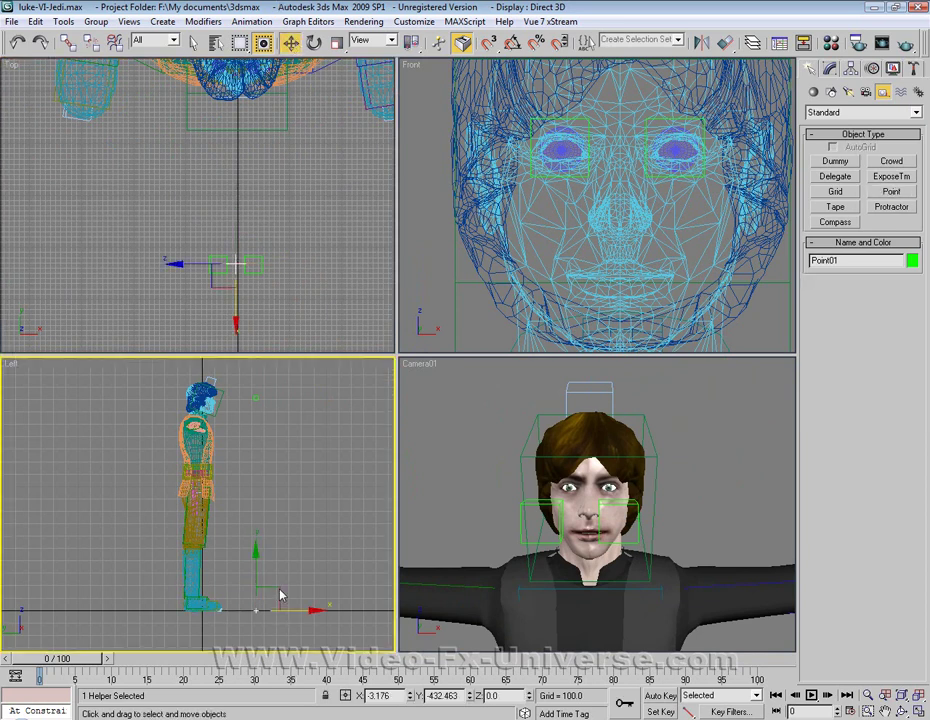
pyautogui.moveTo(255, 573); pyautogui.dragTo(250, 362)
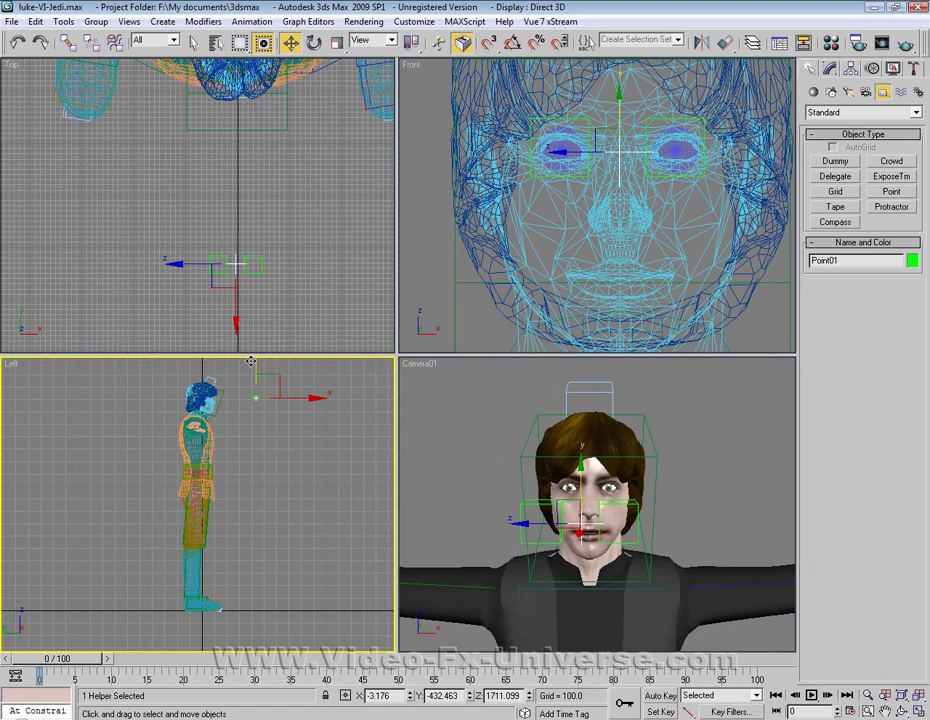
pyautogui.click(830, 69)
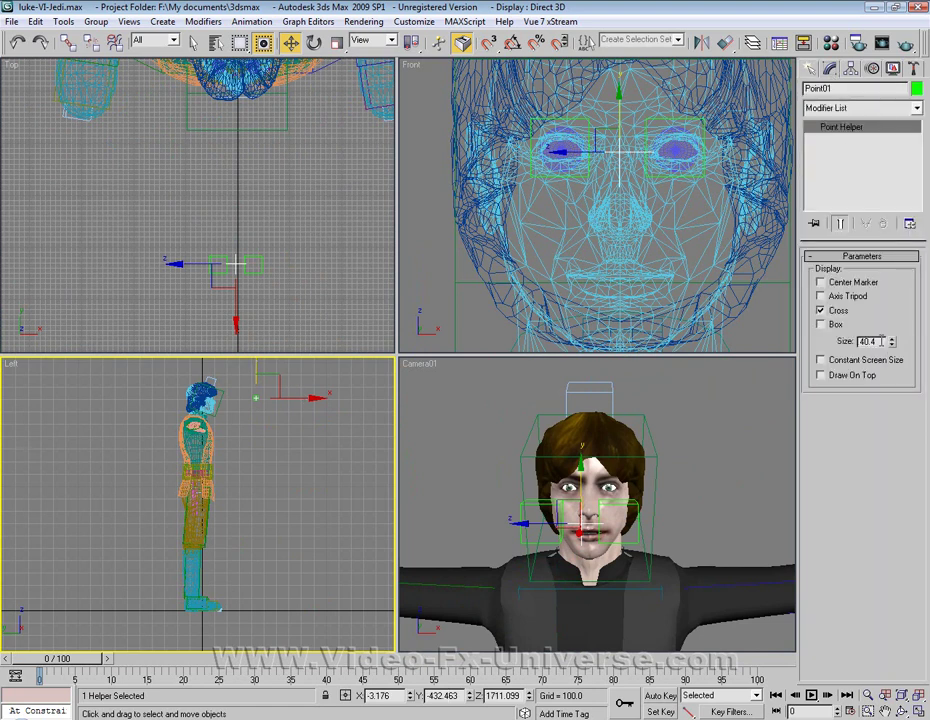
pyautogui.moveTo(893, 343); pyautogui.dragTo(884, 373)
# Step: Add a LookAt constraint to the luke oeil 01 eye, targeting the dummy directly in front of it
pyautogui.moveTo(235, 185); pyautogui.dragTo(233, 193, button='middle')
pyautogui.click(558, 150)
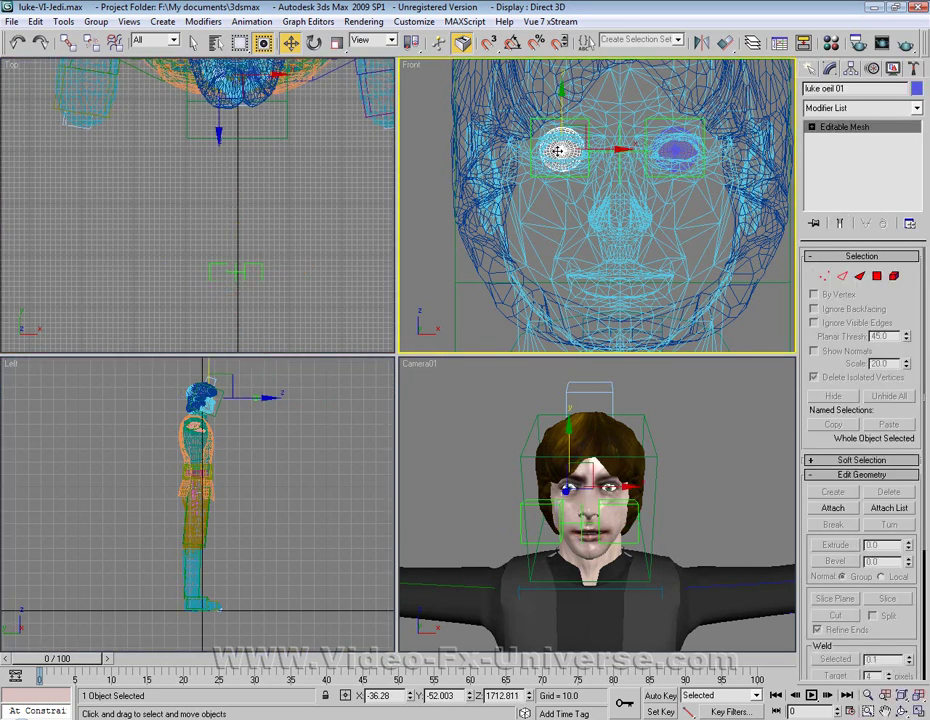
pyautogui.click(251, 21)
pyautogui.moveTo(264, 64)
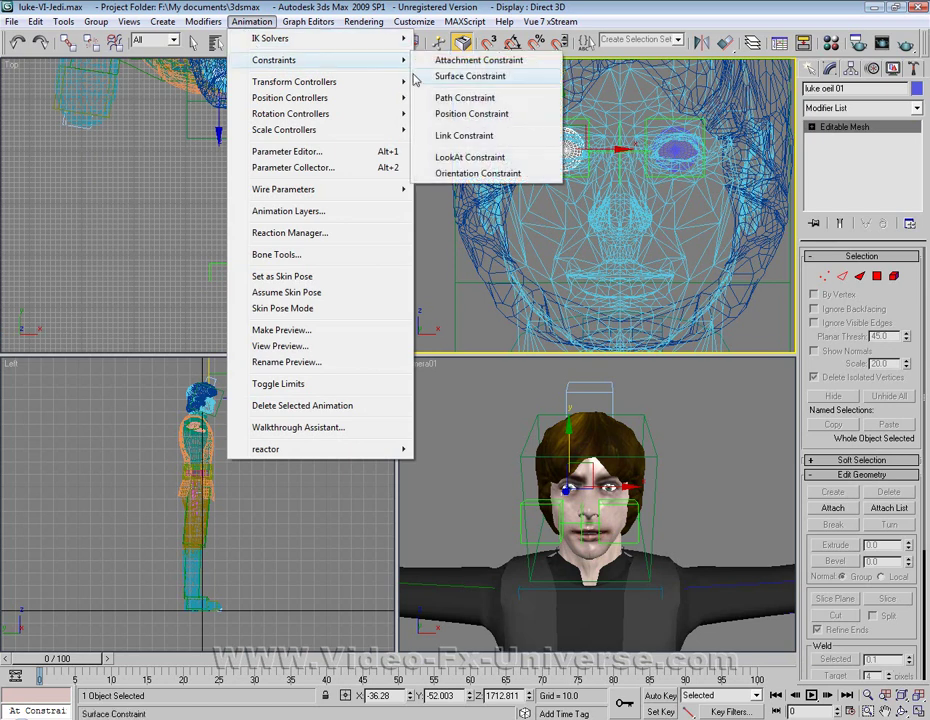
pyautogui.click(455, 162)
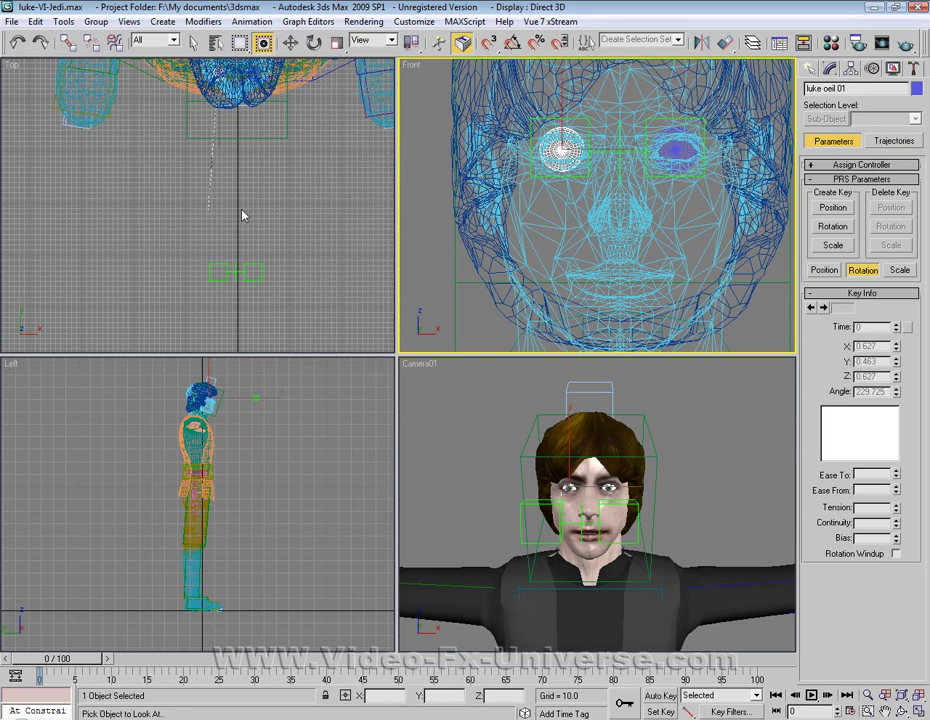
pyautogui.click(220, 268)
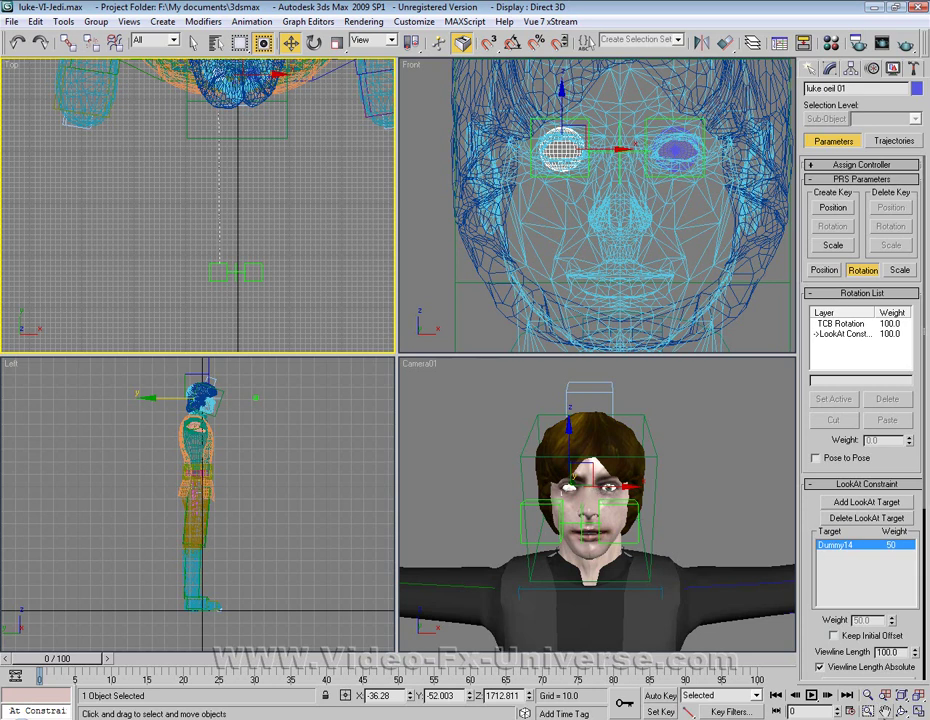
# Step: Turn on Keep Initial Offset for the luke oeil 01 eye's LookAt constraint
pyautogui.click(868, 695)
pyautogui.moveTo(662, 583); pyautogui.dragTo(648, 569)
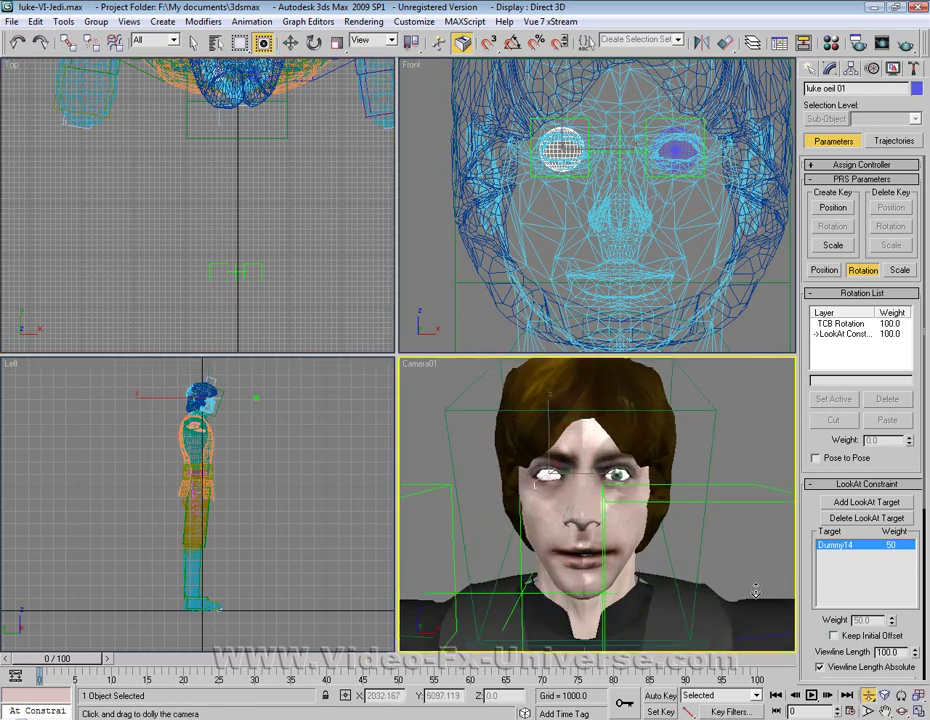
pyautogui.click(834, 636)
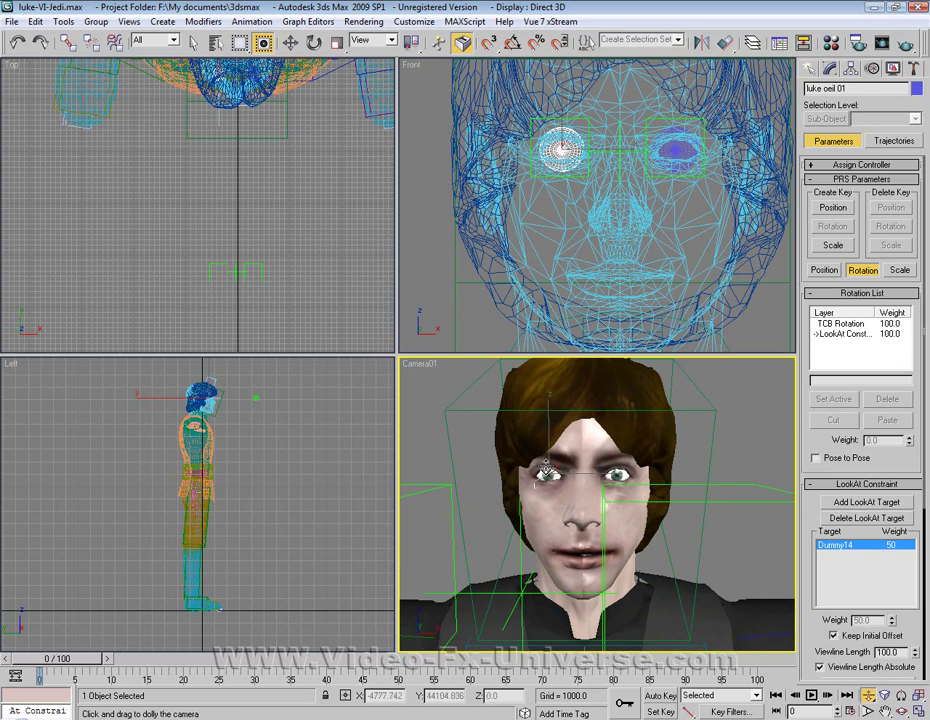
# Step: Give the luke oeil 00 eye a LookAt constraint targeting the dummy in front of it, with Keep Initial Offset turned on
pyautogui.click(290, 42)
pyautogui.click(627, 471)
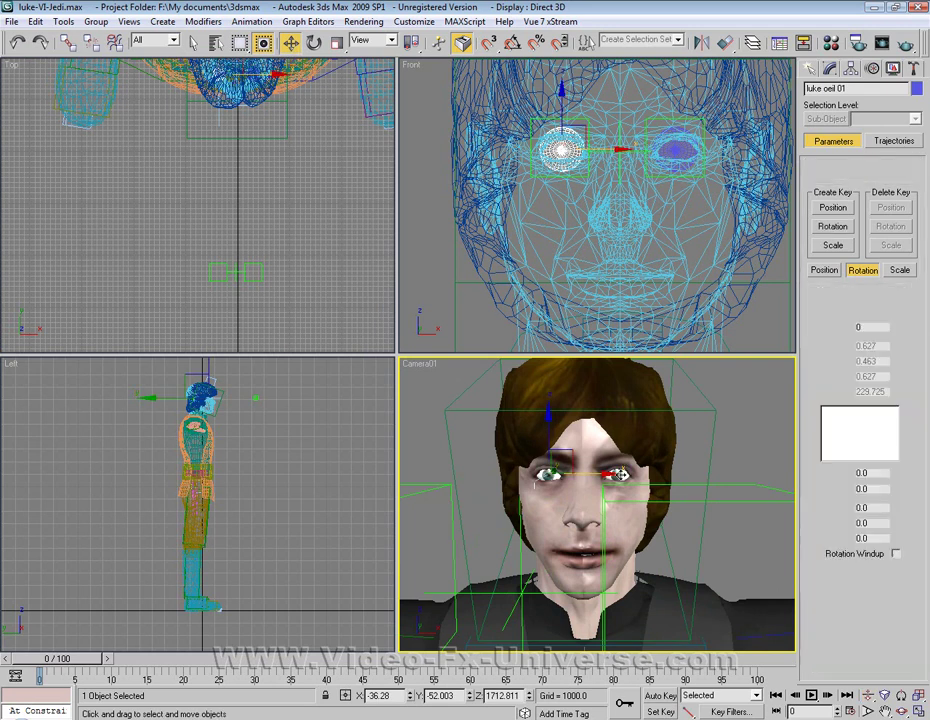
pyautogui.click(251, 21)
pyautogui.moveTo(344, 67)
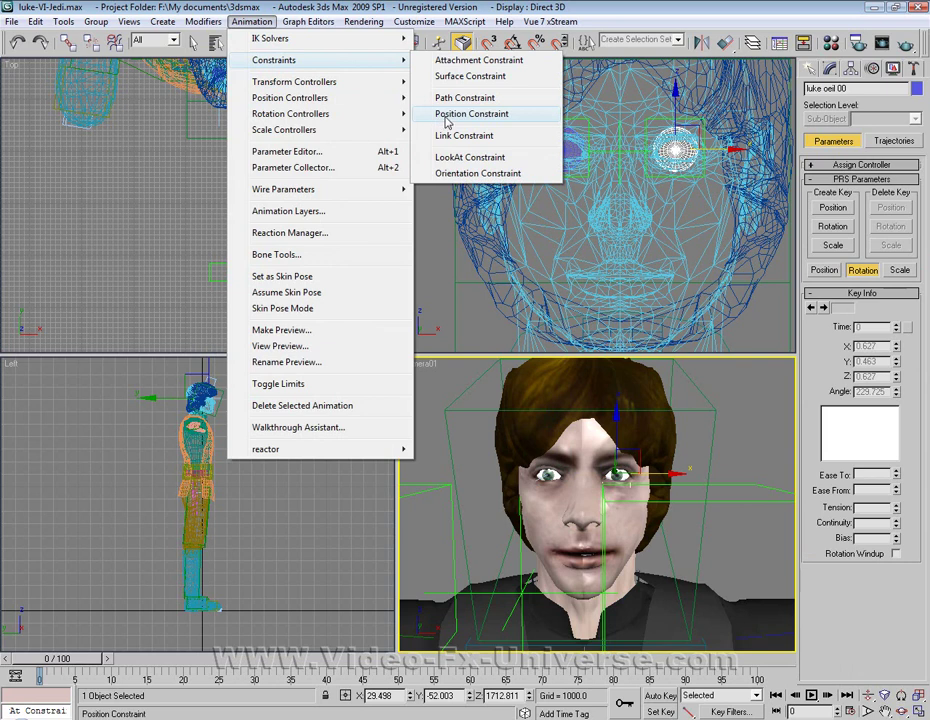
pyautogui.click(466, 160)
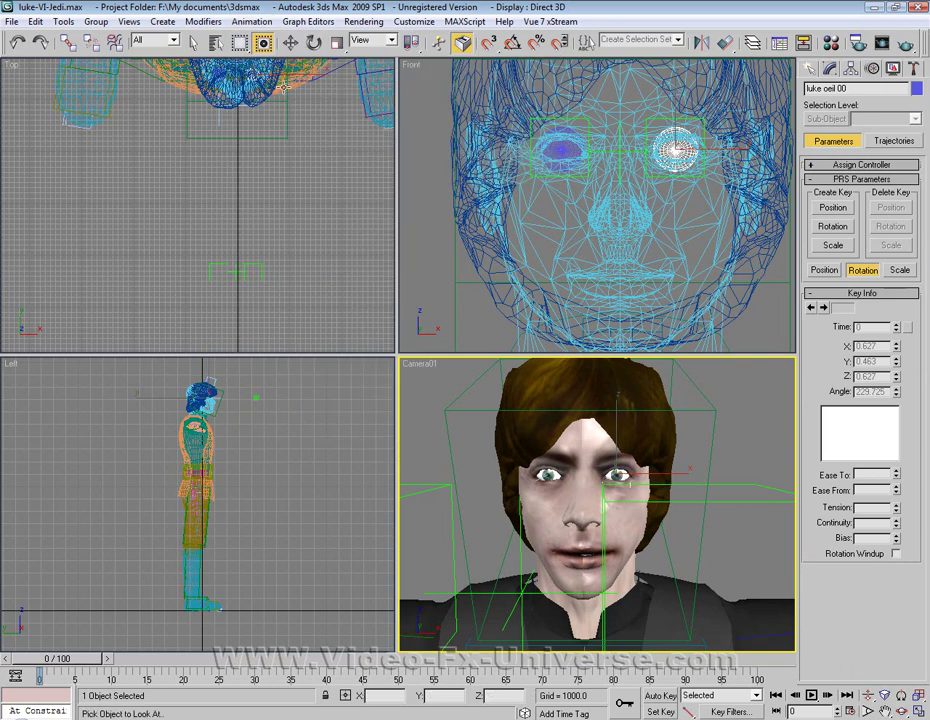
pyautogui.click(256, 266)
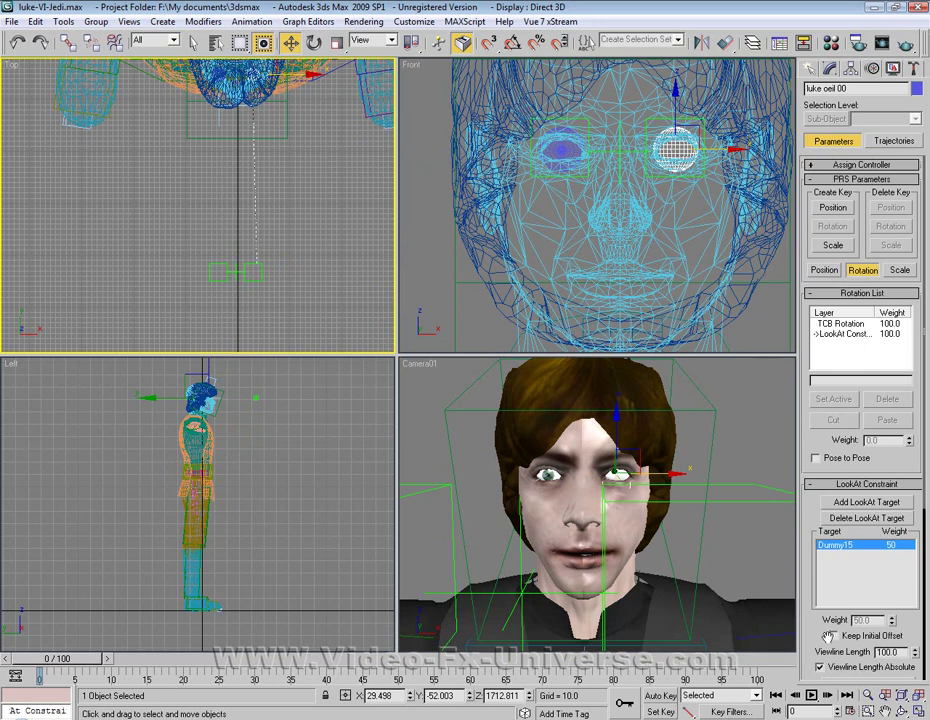
pyautogui.click(834, 636)
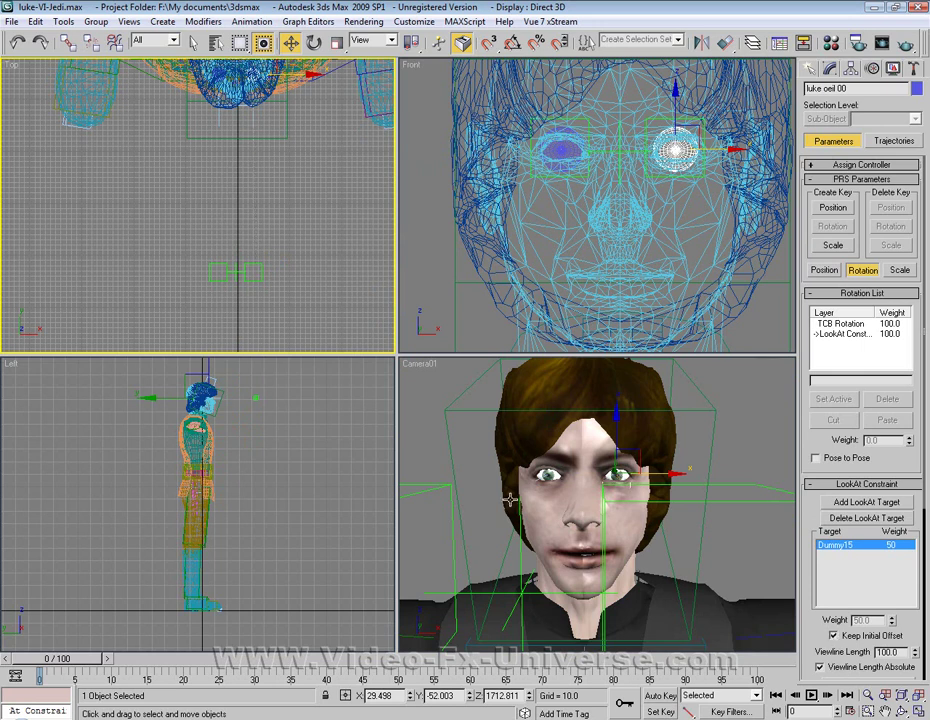
# Step: Select both eye dummies and link them to the point helper between them as their parent
pyautogui.click(214, 272)
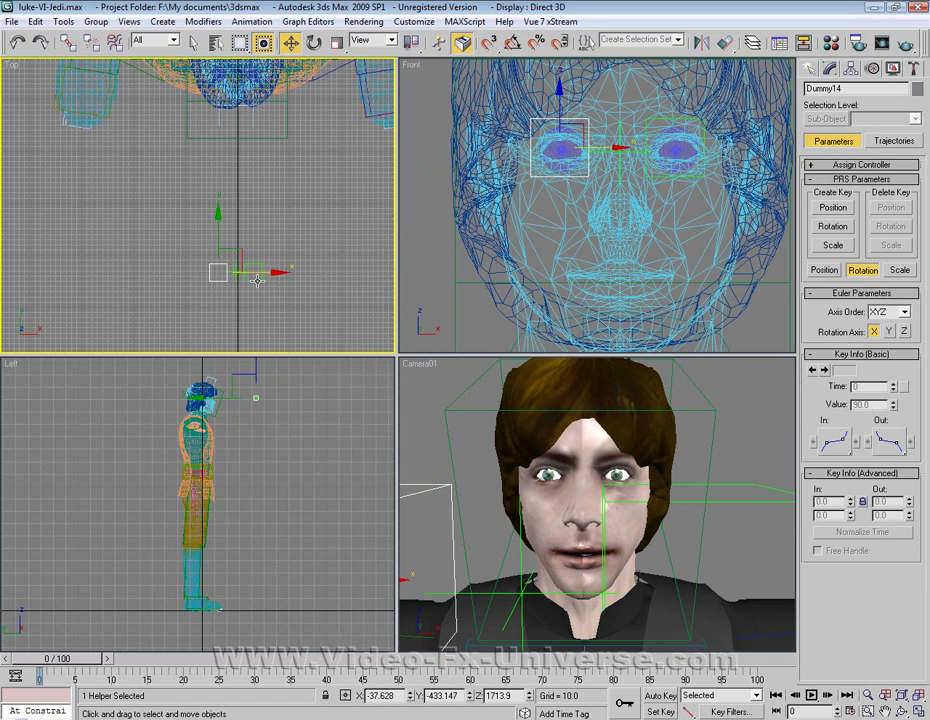
pyautogui.keyDown('ctrl'); pyautogui.click(252, 272); pyautogui.keyUp('ctrl')
pyautogui.click(67, 42)
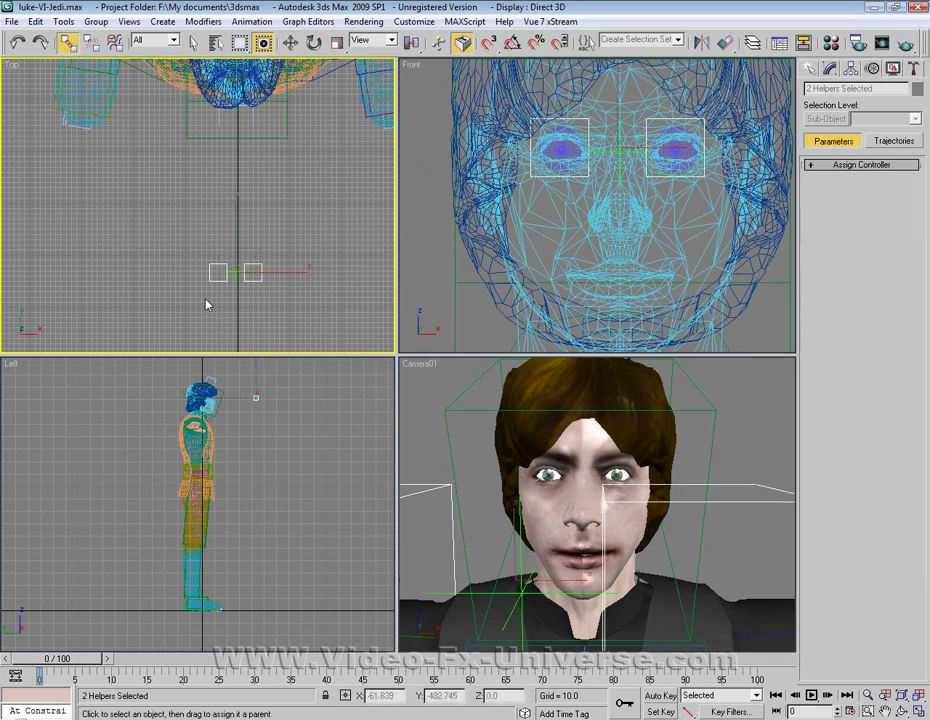
pyautogui.moveTo(218, 279); pyautogui.dragTo(236, 270)
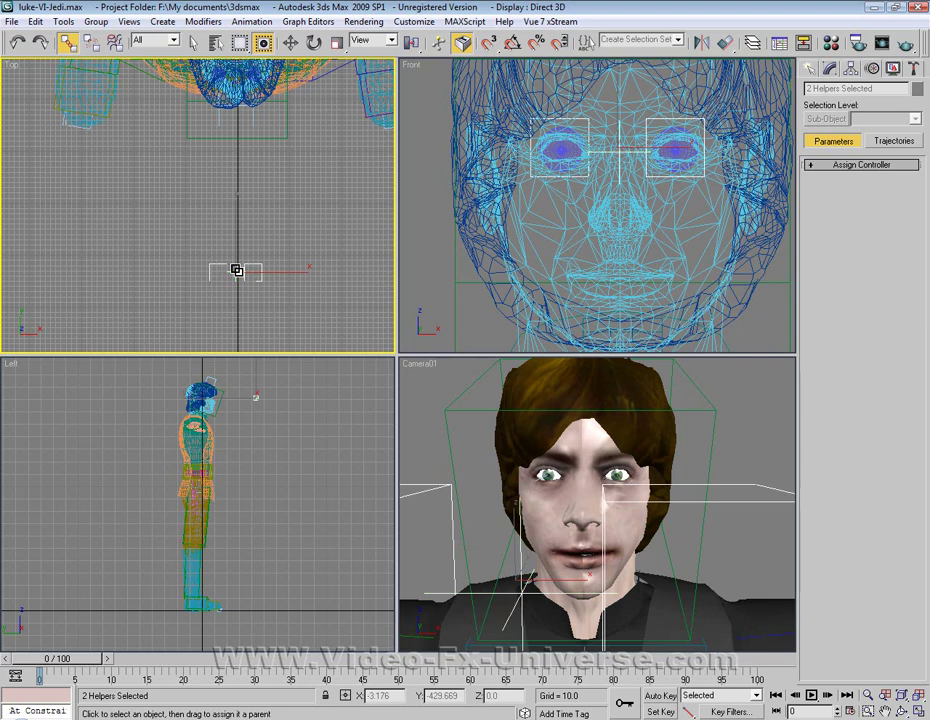
# Step: Select the point helper between the eye dummies and link it to the green head bone as its parent
pyautogui.press('w')
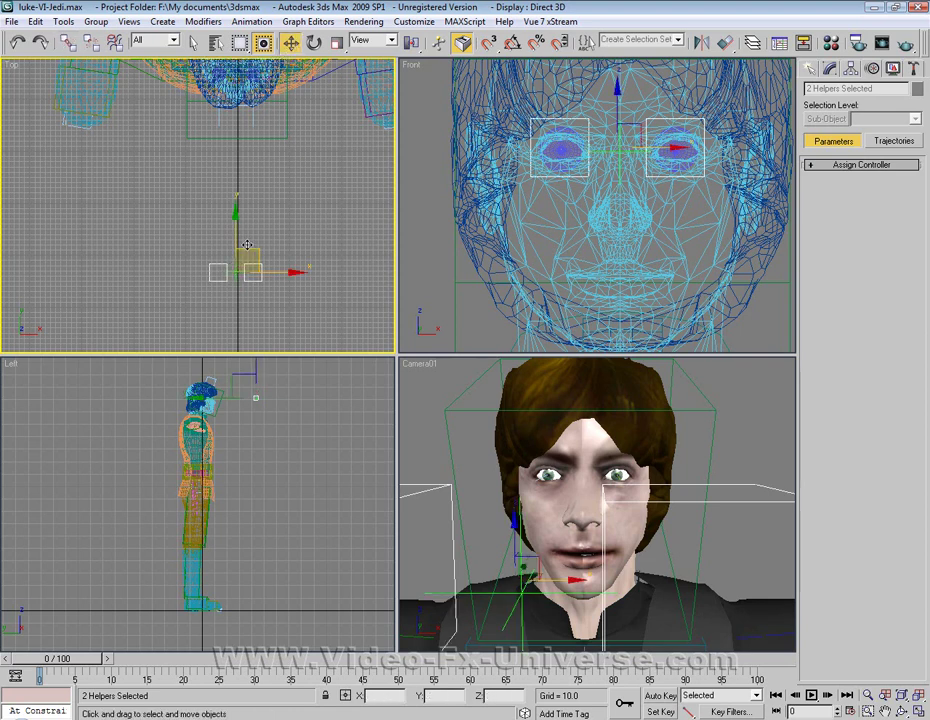
pyautogui.click(236, 271)
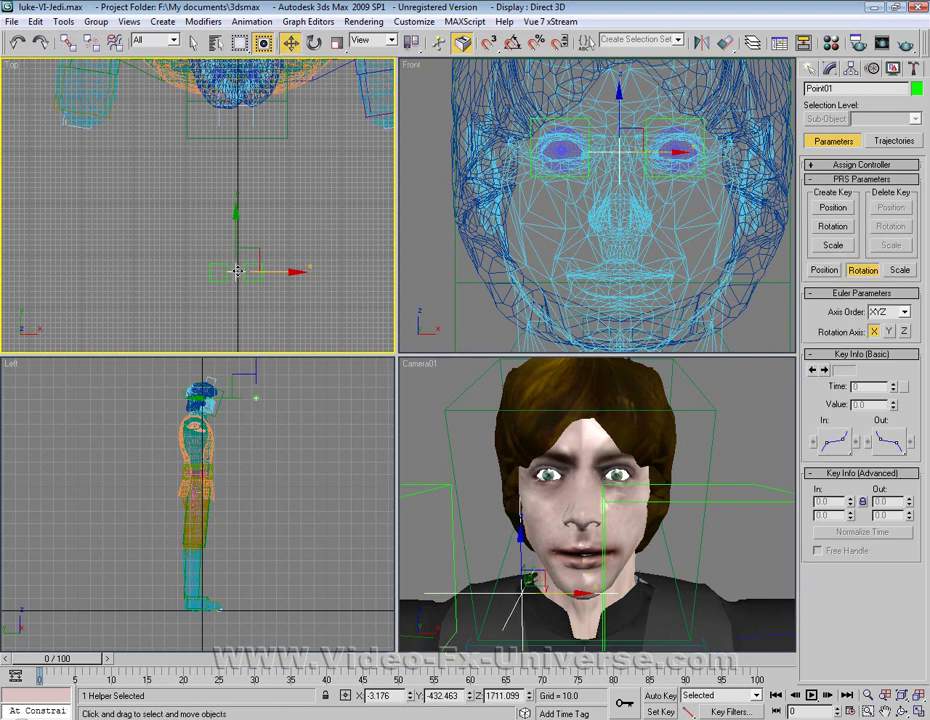
pyautogui.moveTo(172, 164); pyautogui.dragTo(178, 191, button='middle')
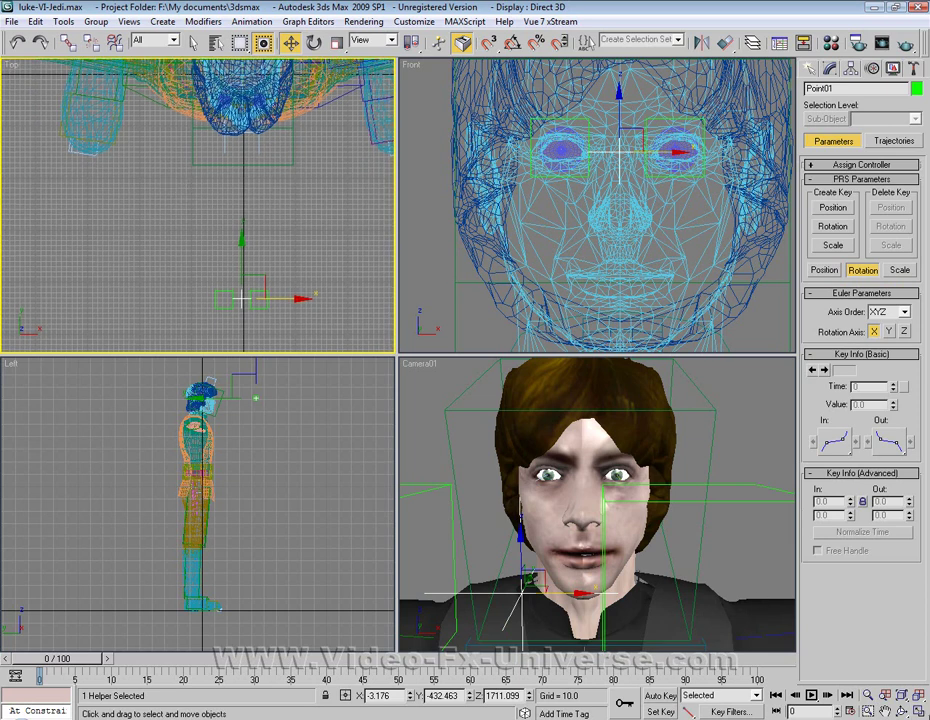
pyautogui.click(868, 695)
pyautogui.moveTo(612, 515); pyautogui.dragTo(613, 526)
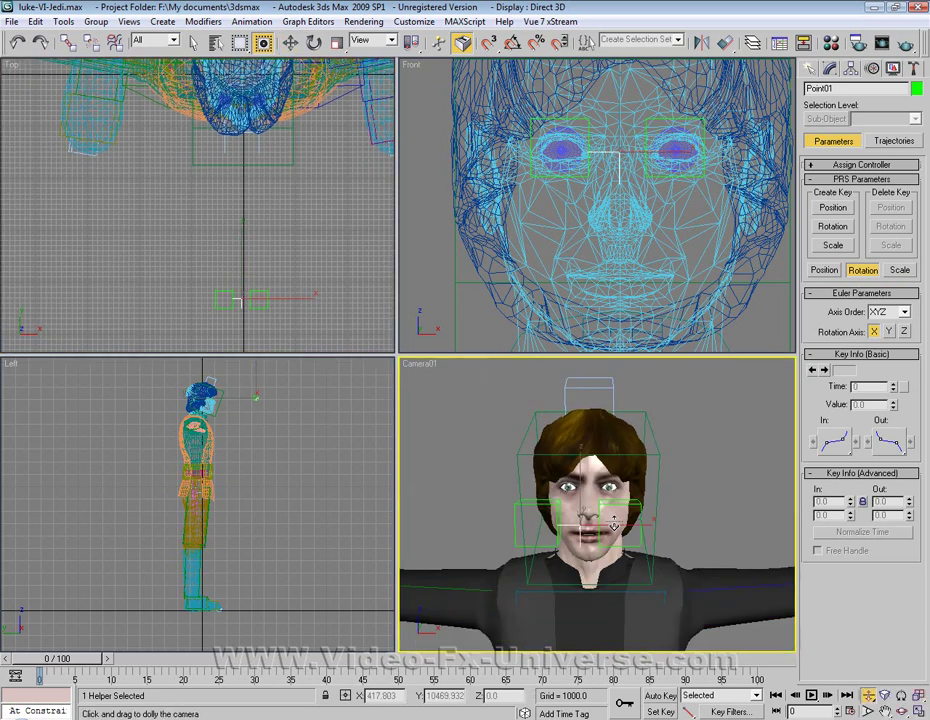
pyautogui.click(193, 42)
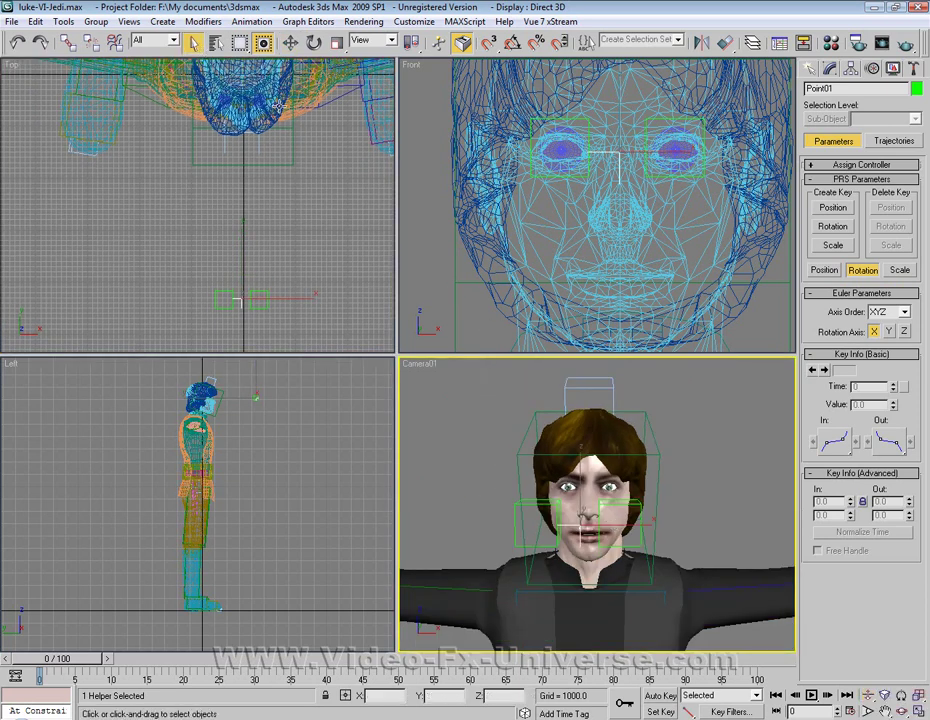
pyautogui.click(67, 42)
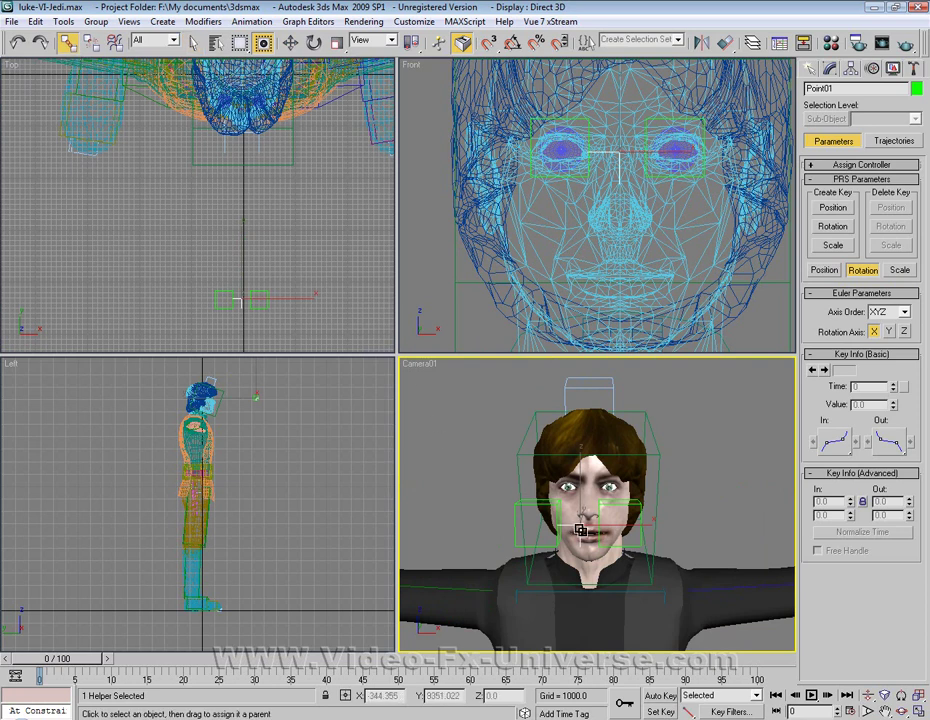
pyautogui.moveTo(523, 453); pyautogui.dragTo(523, 451)
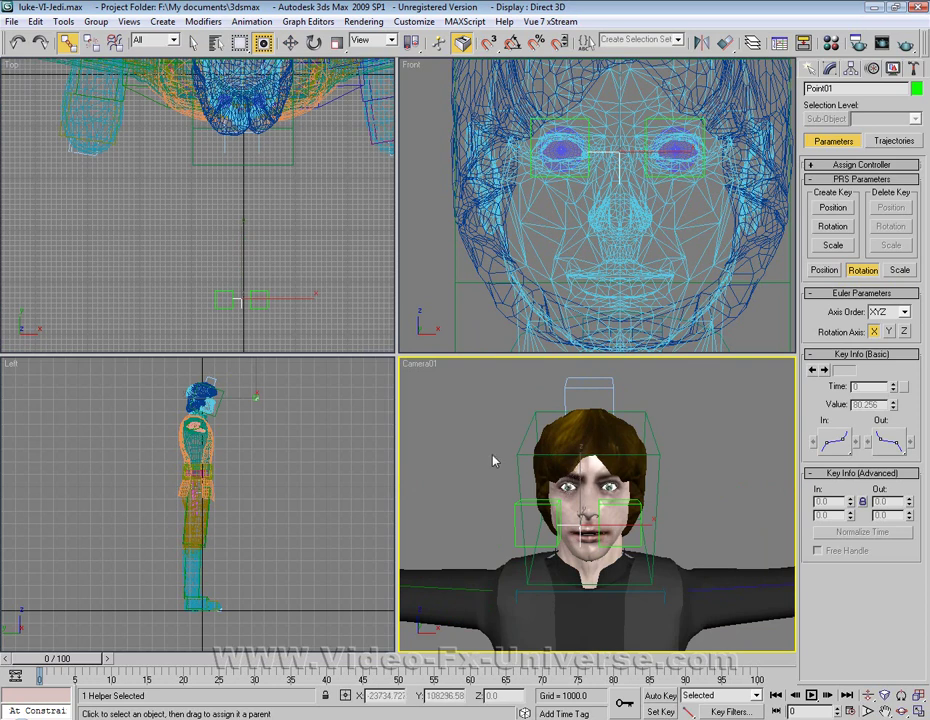
# Step: Test the eye rig by moving the point helper sideways to about X -120.6, back to the centre and up to about Z 1732
pyautogui.click(290, 42)
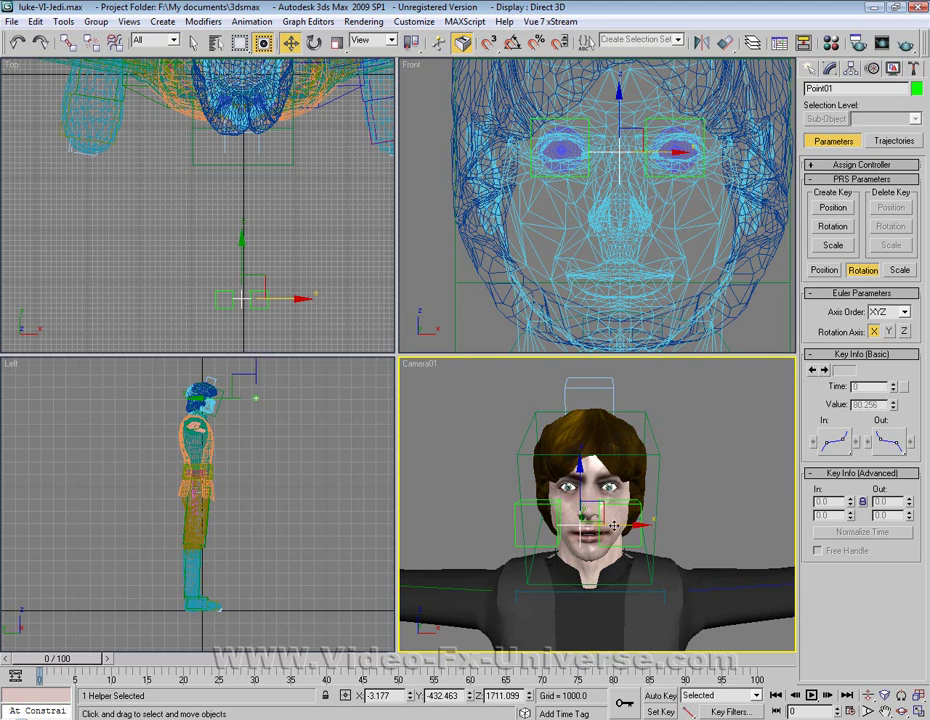
pyautogui.click(868, 695)
pyautogui.moveTo(560, 590); pyautogui.dragTo(558, 543)
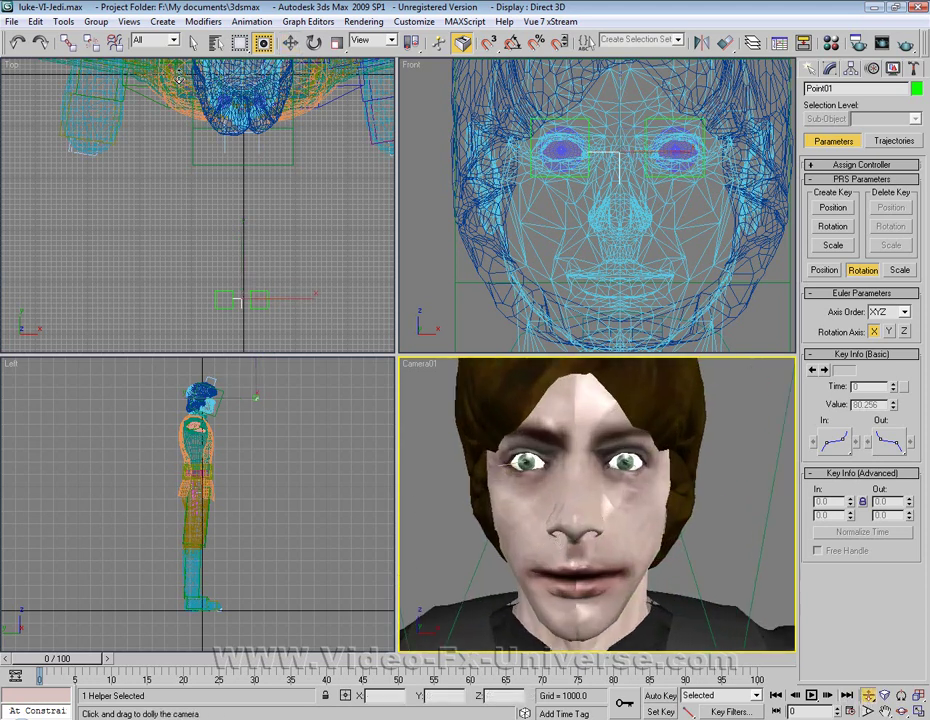
pyautogui.click(290, 42)
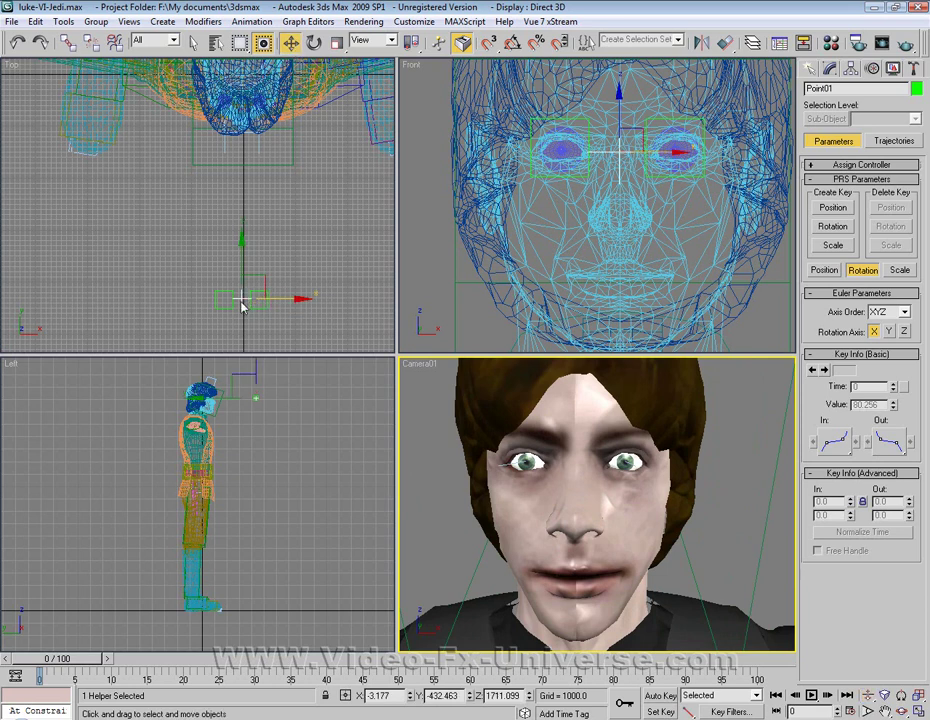
pyautogui.click(278, 299)
pyautogui.moveTo(285, 300); pyautogui.dragTo(223, 297)
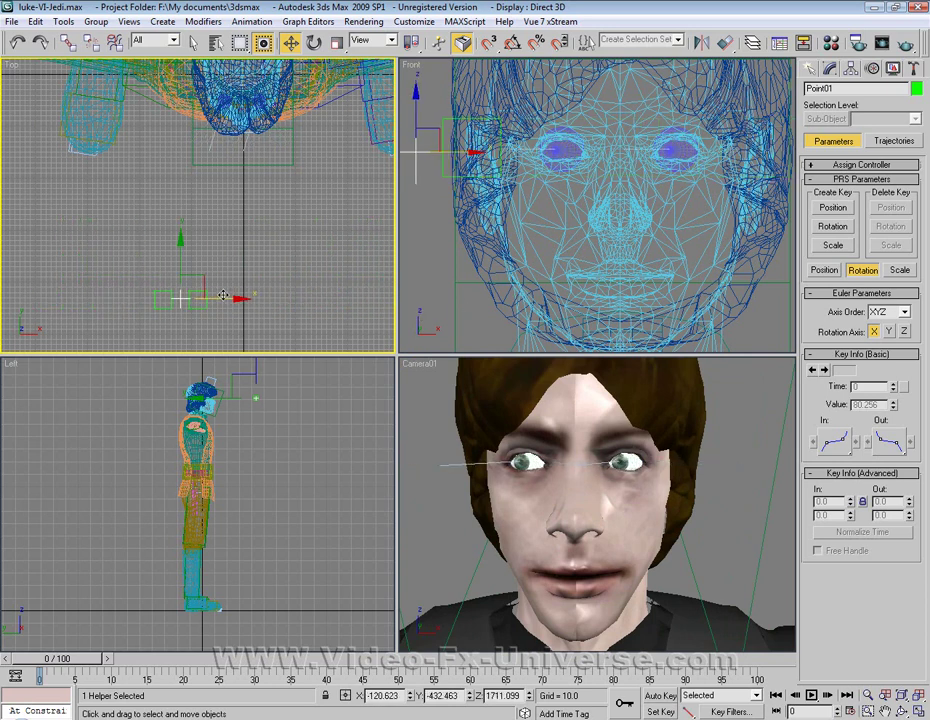
pyautogui.rightClick(582, 134)
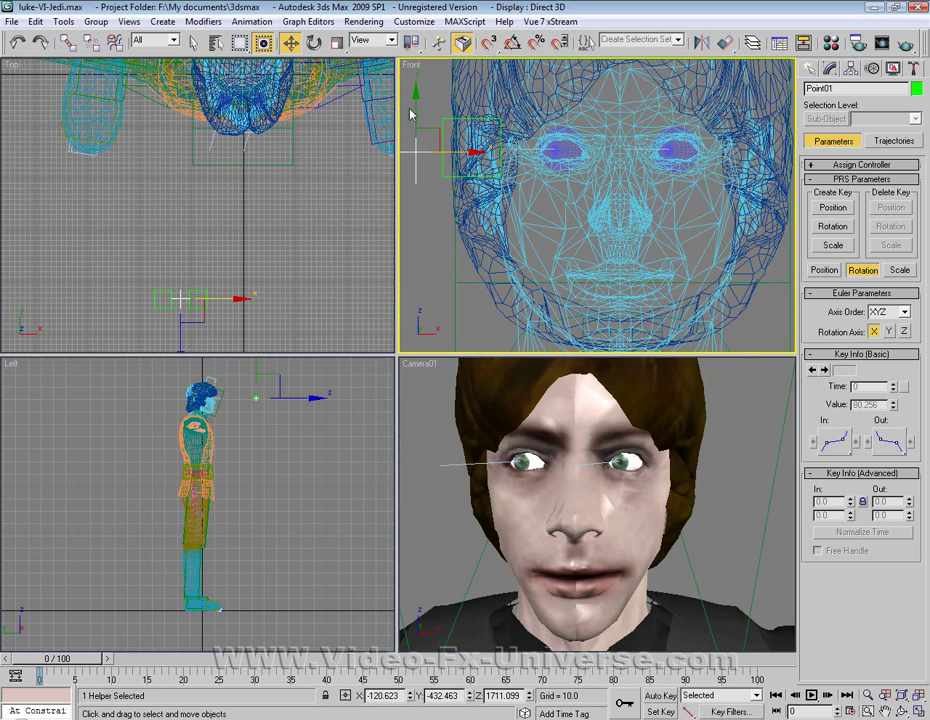
pyautogui.moveTo(416, 109); pyautogui.dragTo(643, 167)
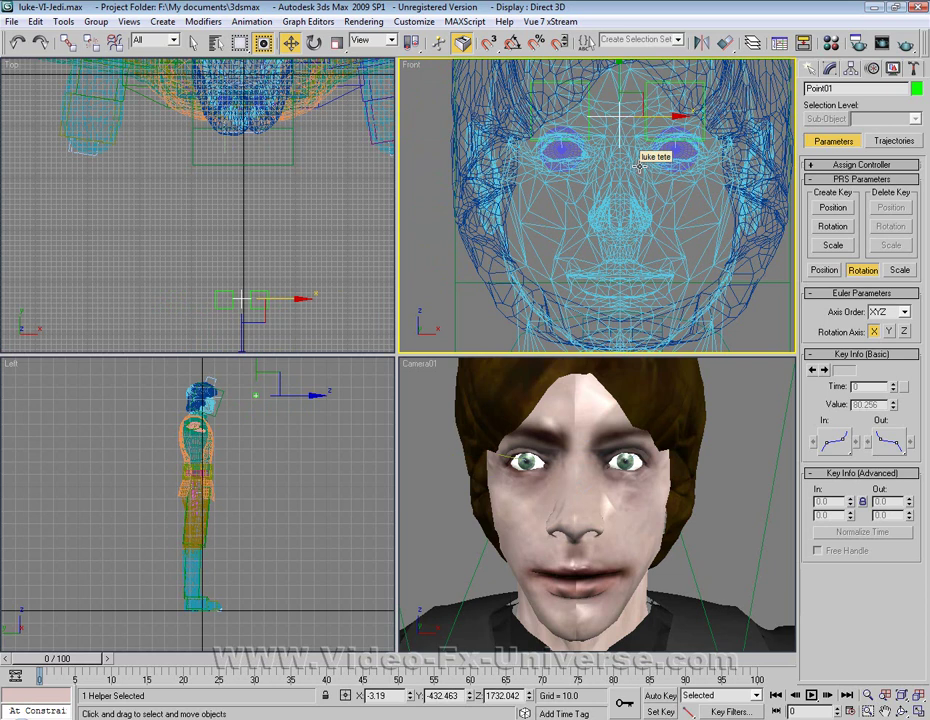
# Step: Select the luke oeil 01 eye, reselect the point helper and shift it slightly along X in front of the face
pyautogui.click(537, 462)
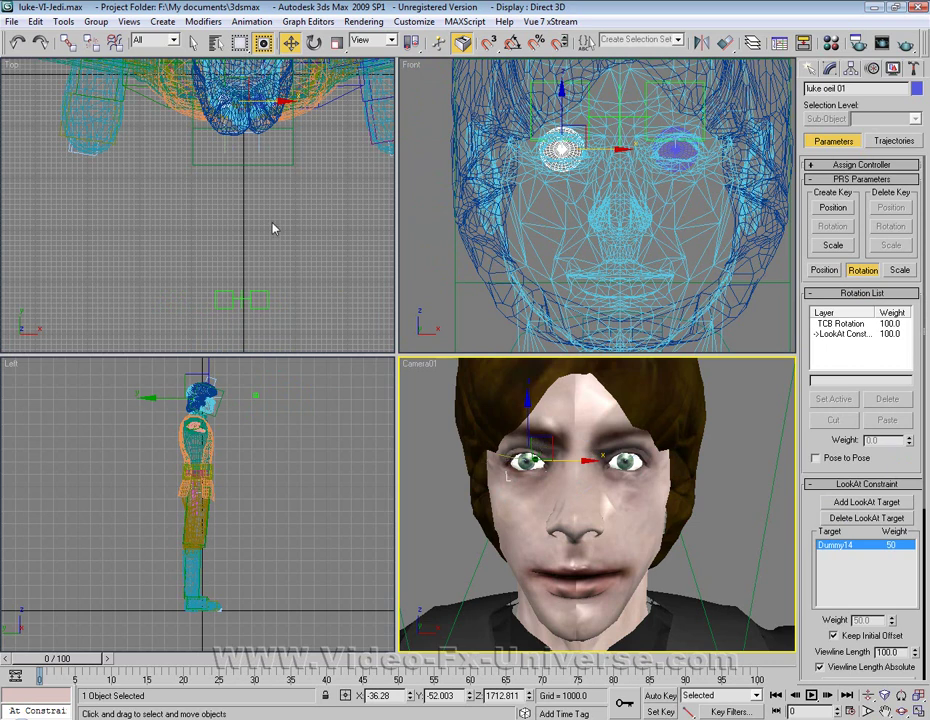
pyautogui.click(241, 299)
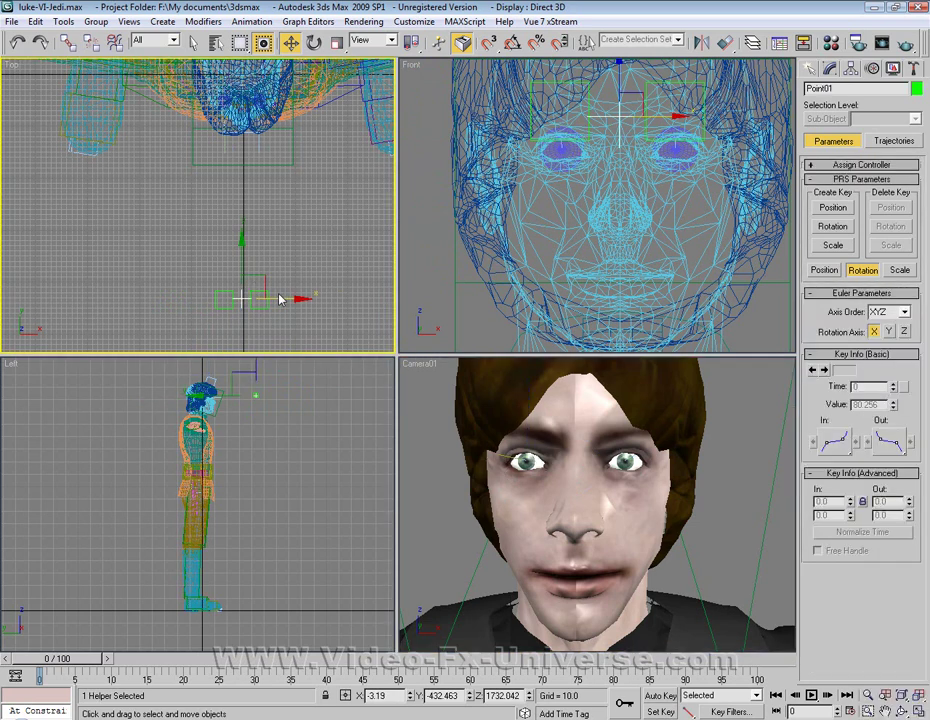
pyautogui.click(279, 299)
pyautogui.click(245, 296)
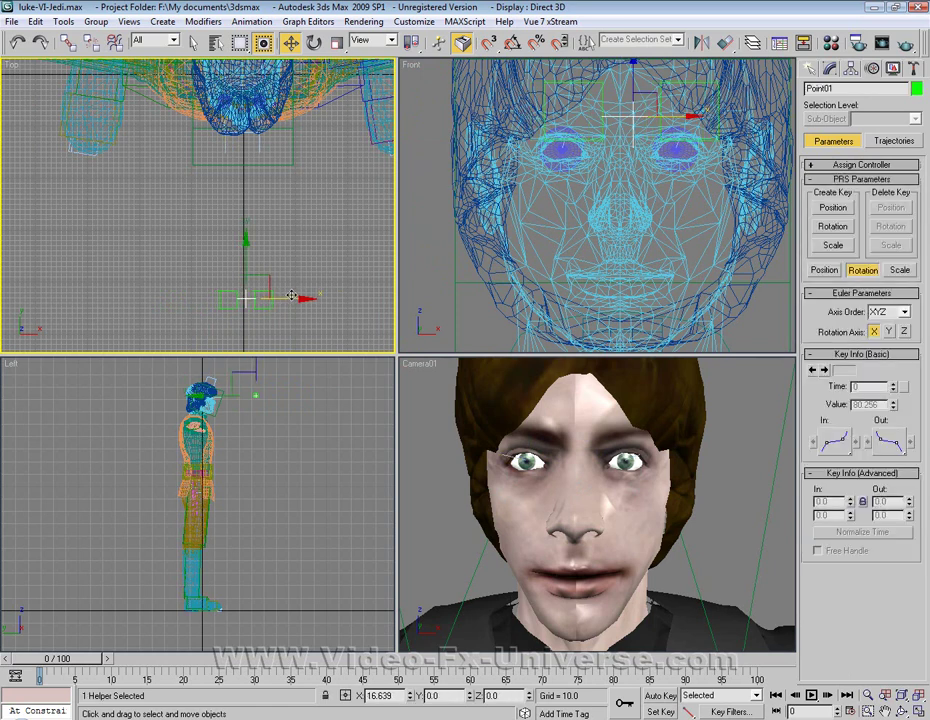